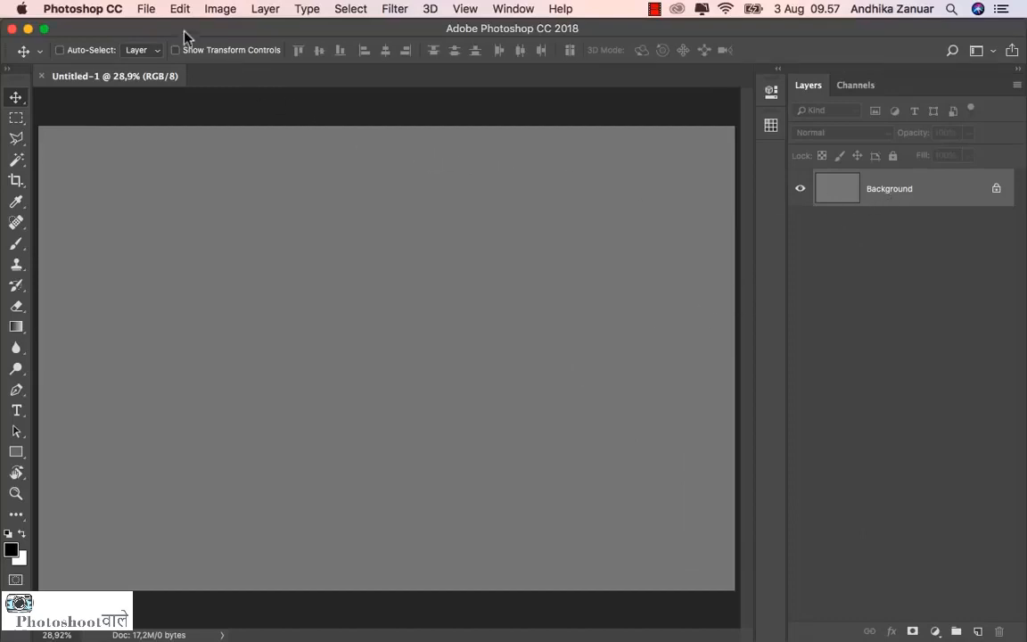
Step: Place the image clouds_63_by_nikkayla-d3blqbi.jpg as an embedded layer in the document
{"action": "left_click", "coordinate": [146, 9]}
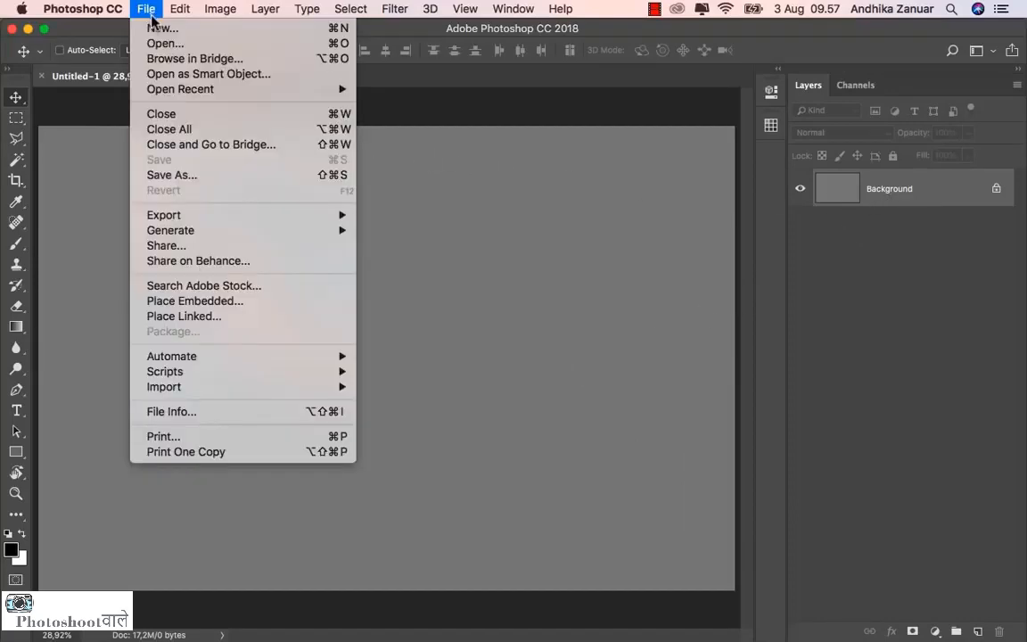
{"action": "left_click", "coordinate": [241, 306]}
{"action": "left_click", "coordinate": [344, 145]}
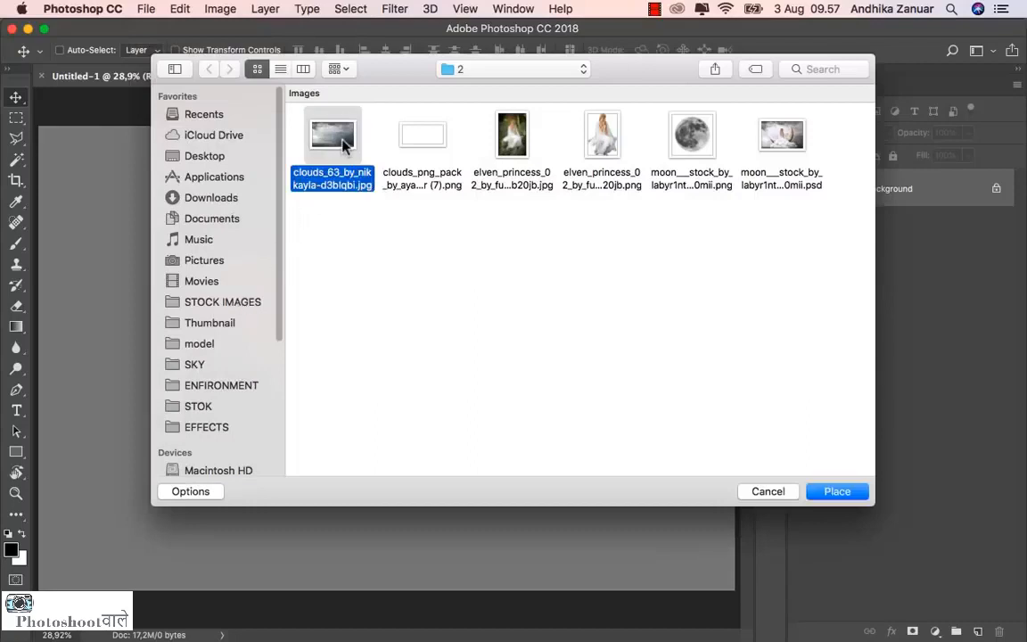
{"action": "left_click", "coordinate": [836, 493]}
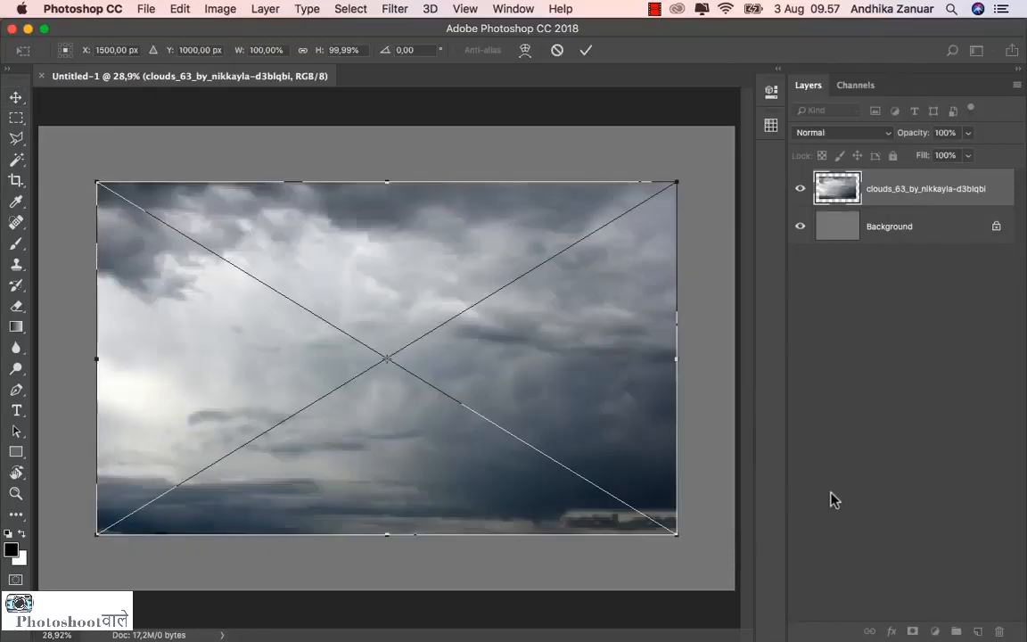
Step: Stretch the placed clouds to 120% width and about 144% height so they cover the canvas and extend past its lower edge
{"action": "left_click_drag", "start_coordinate": [97, 182], "coordinate": [38, 127]}
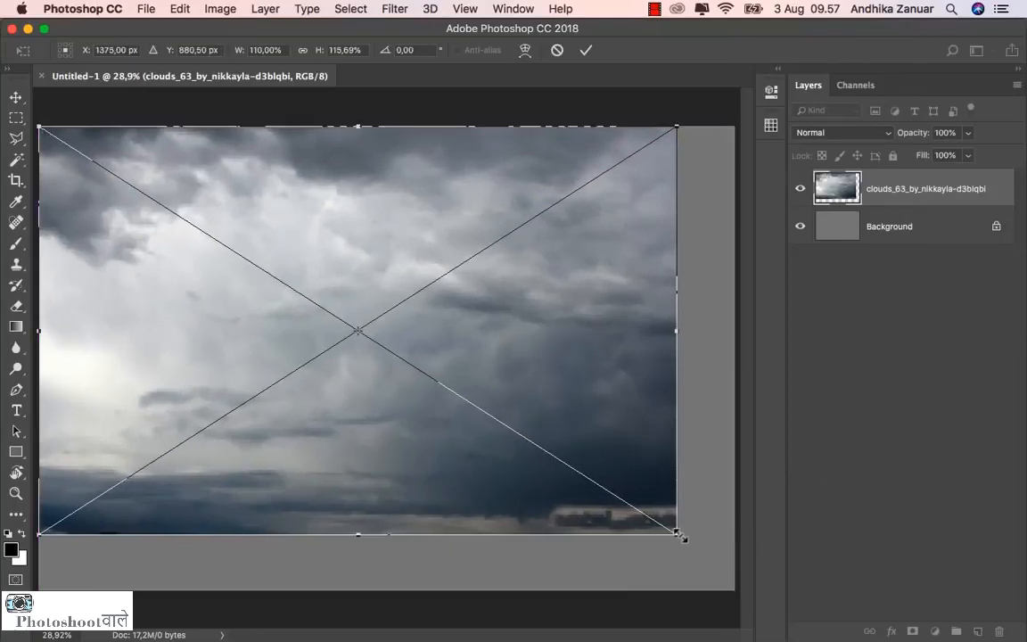
{"action": "left_click_drag", "start_coordinate": [677, 535], "coordinate": [734, 589]}
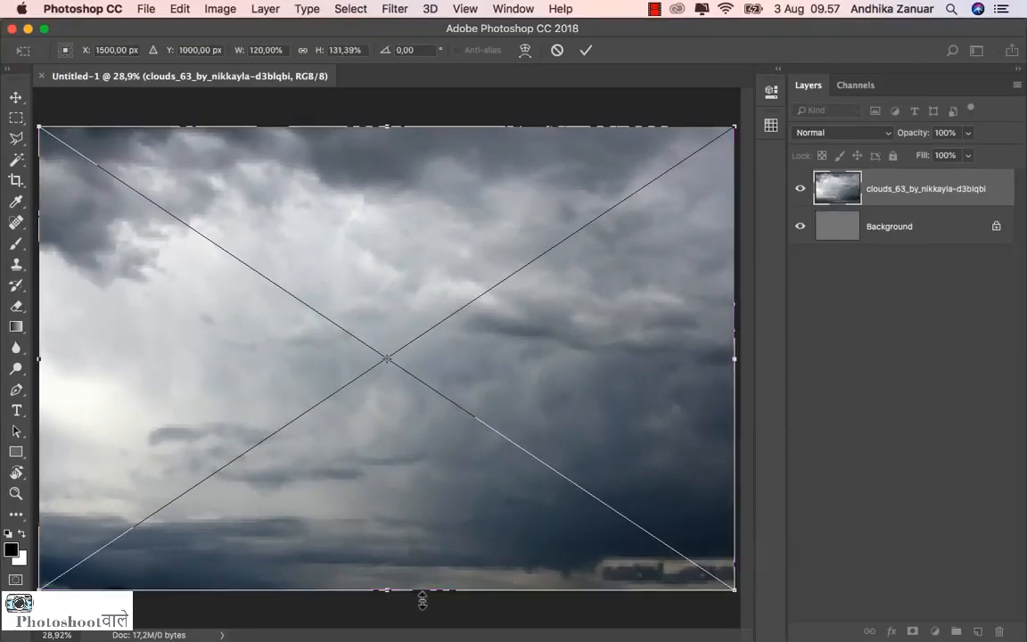
{"action": "left_click_drag", "start_coordinate": [393, 596], "coordinate": [398, 637]}
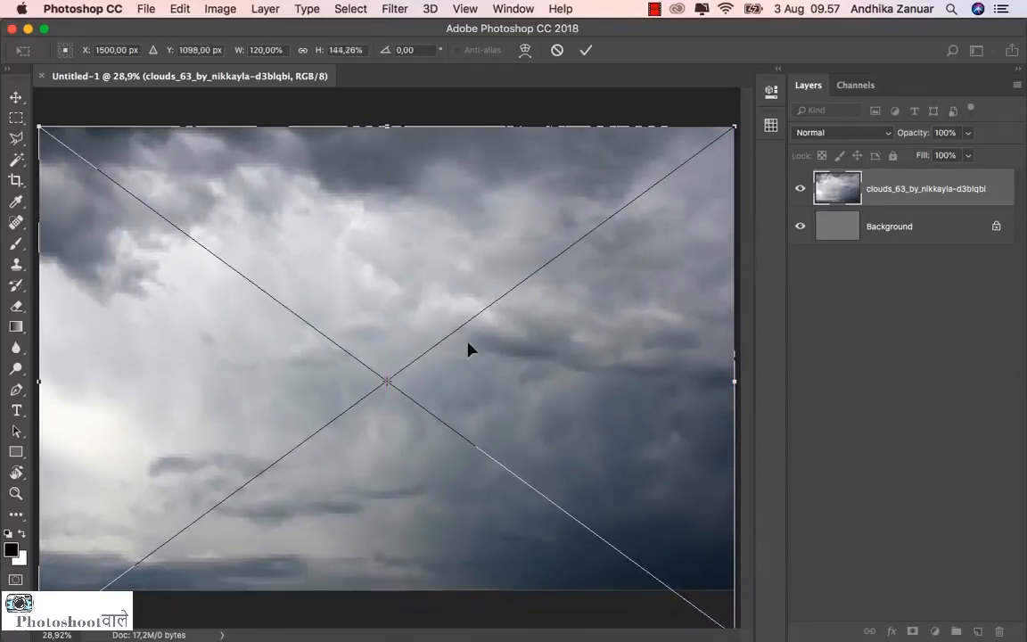
{"action": "left_click", "coordinate": [585, 51]}
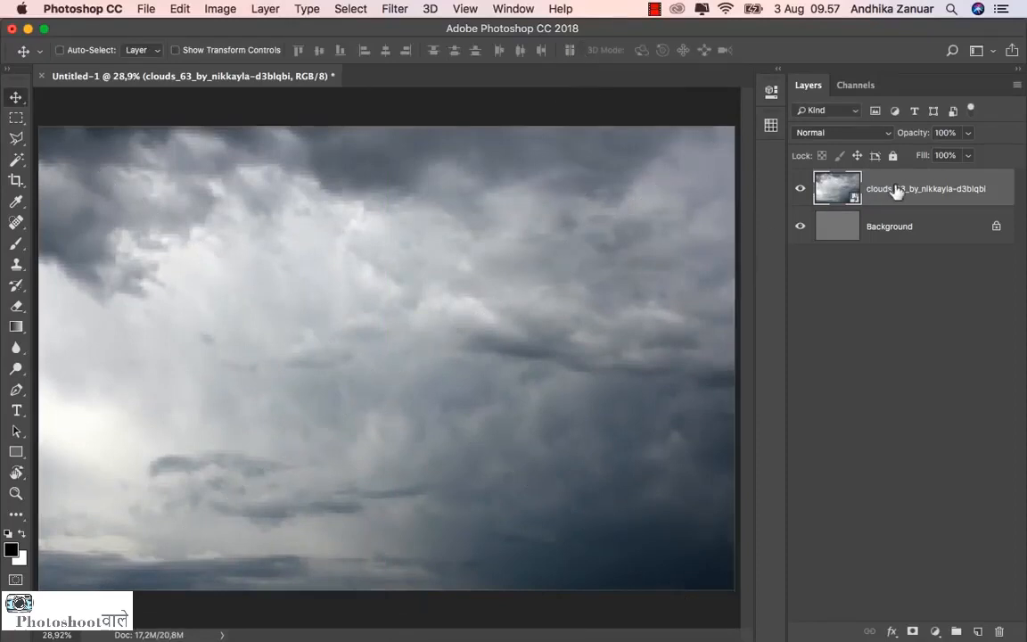
Step: Add a Brightness/Contrast adjustment clipped to the clouds layer with brightness 49 and contrast -5, and compare the image with and without it
{"action": "left_click", "coordinate": [934, 631]}
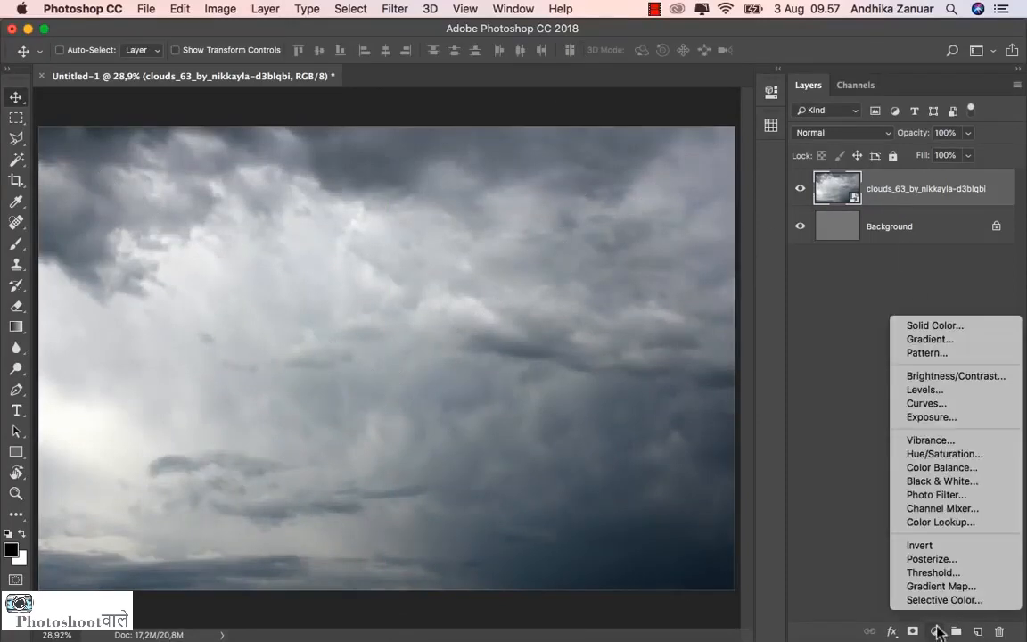
{"action": "left_click", "coordinate": [959, 375]}
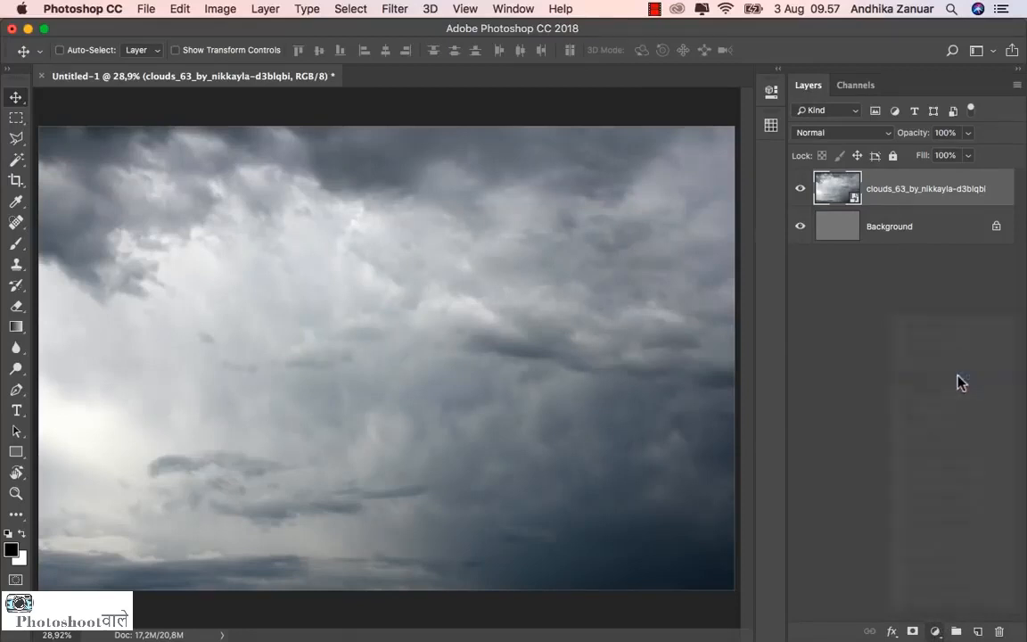
{"action": "left_click", "coordinate": [634, 358]}
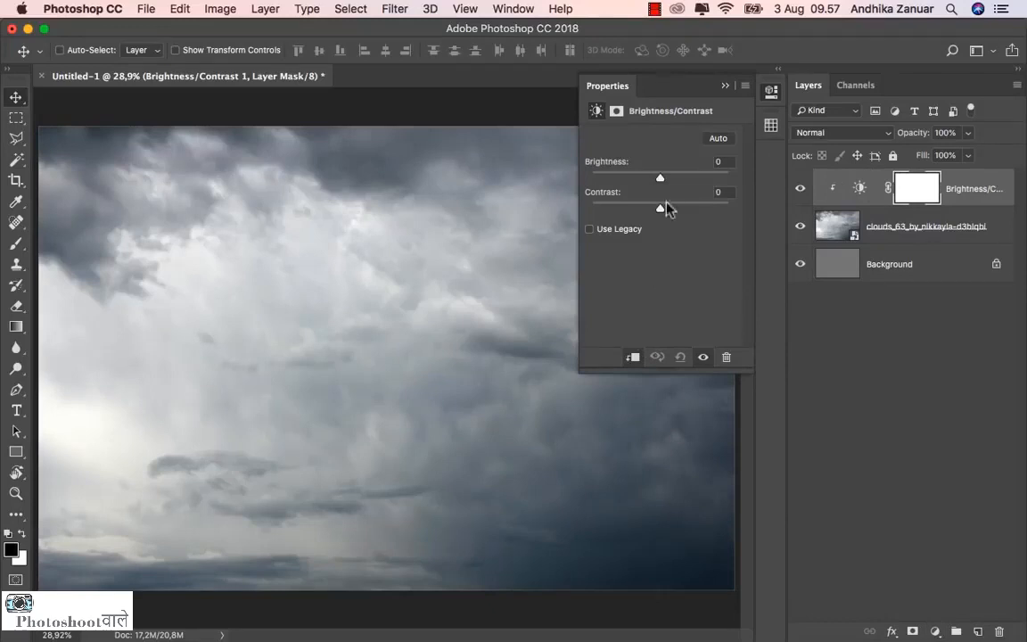
{"action": "left_click_drag", "start_coordinate": [661, 182], "coordinate": [654, 208]}
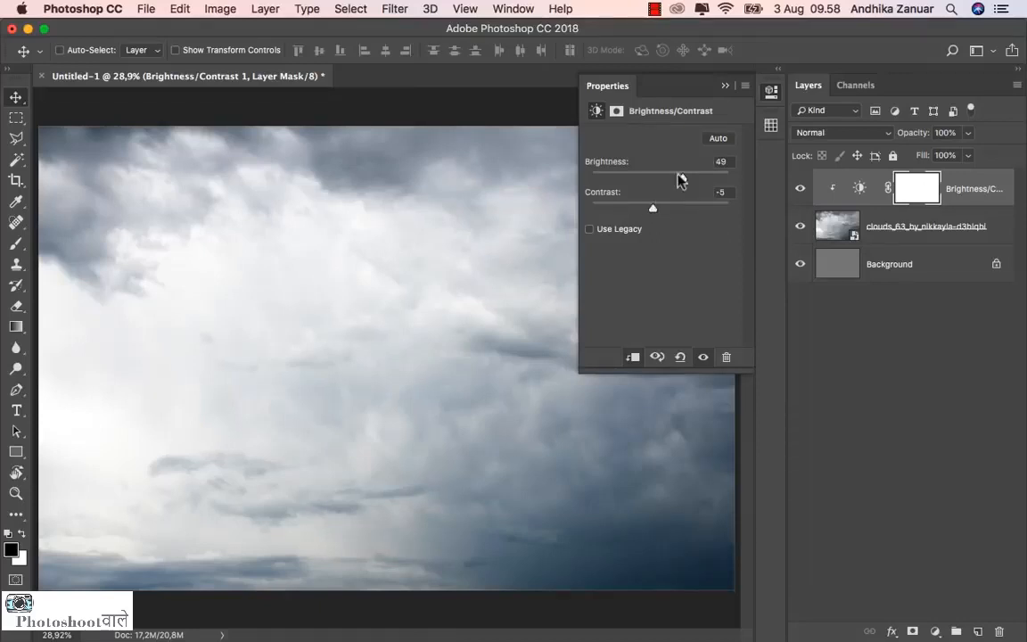
{"action": "left_click", "coordinate": [725, 86]}
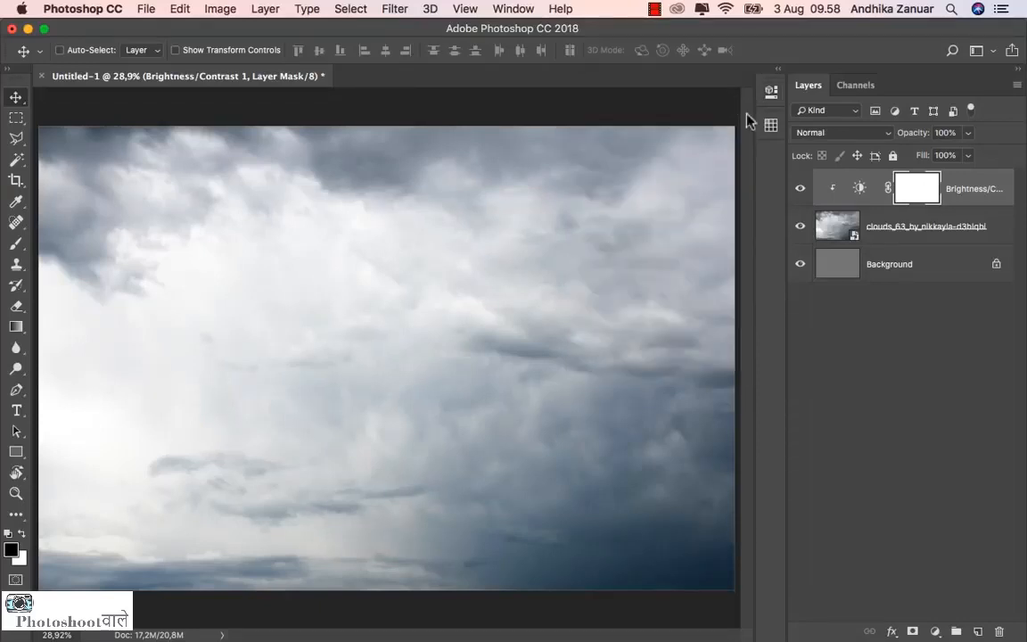
{"action": "left_click", "coordinate": [801, 188]}
{"action": "left_click", "coordinate": [801, 188]}
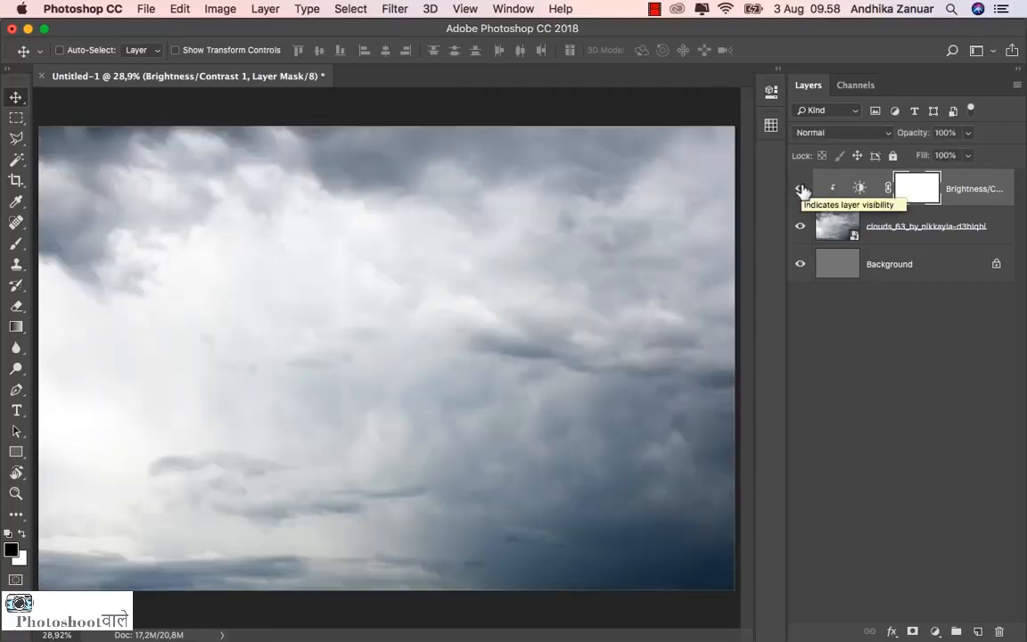
Step: Add a clipped Color Balance adjustment above Brightness/Contrast with midtones at Cyan-Red +22 and Yellow-Blue -37
{"action": "left_click", "coordinate": [966, 194]}
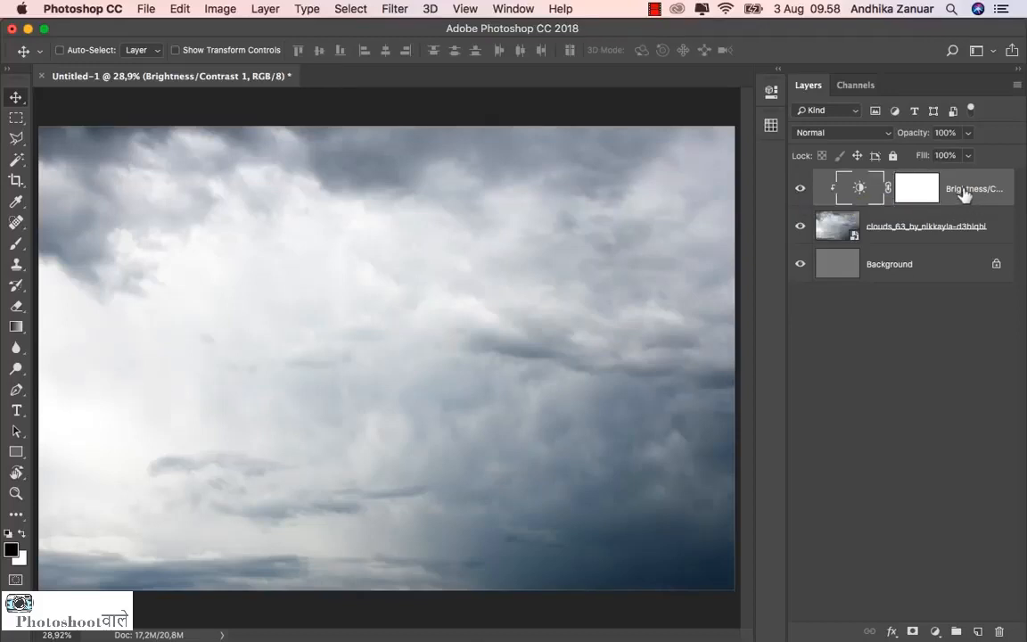
{"action": "left_click", "coordinate": [934, 629]}
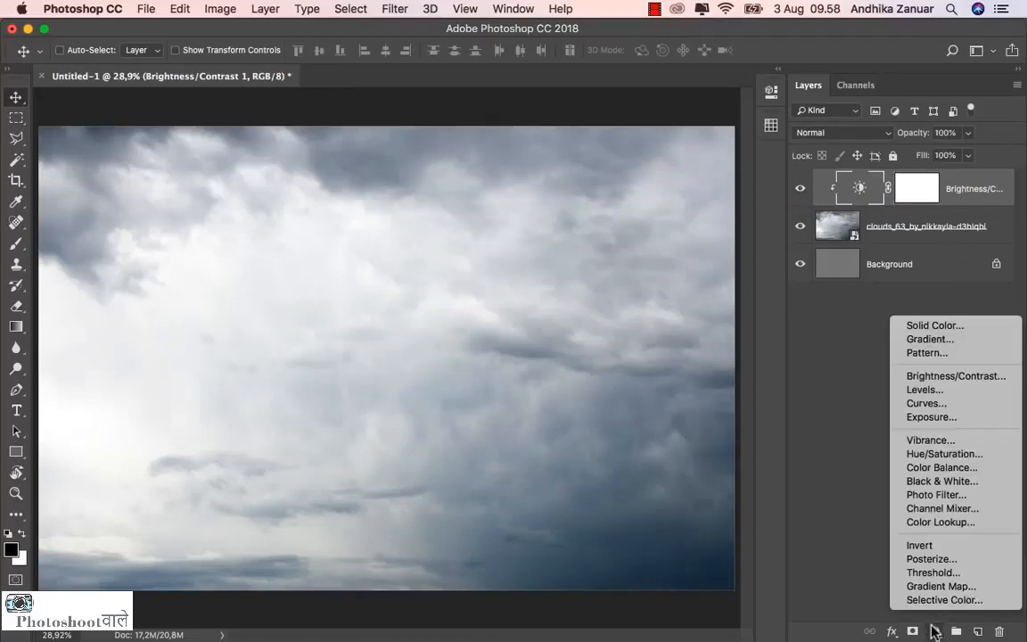
{"action": "left_click", "coordinate": [932, 468]}
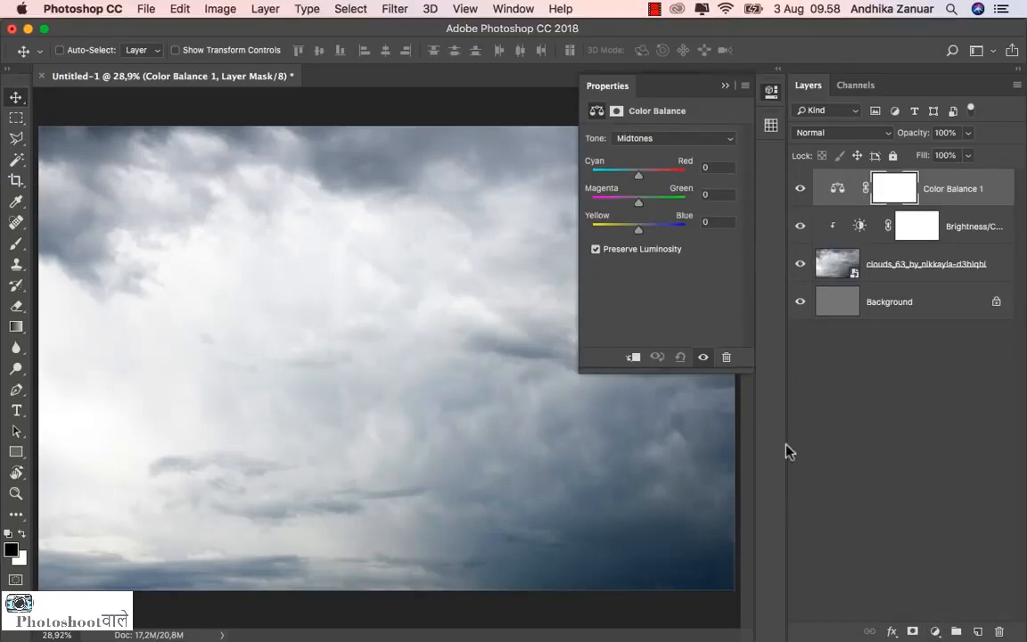
{"action": "left_click", "coordinate": [634, 356]}
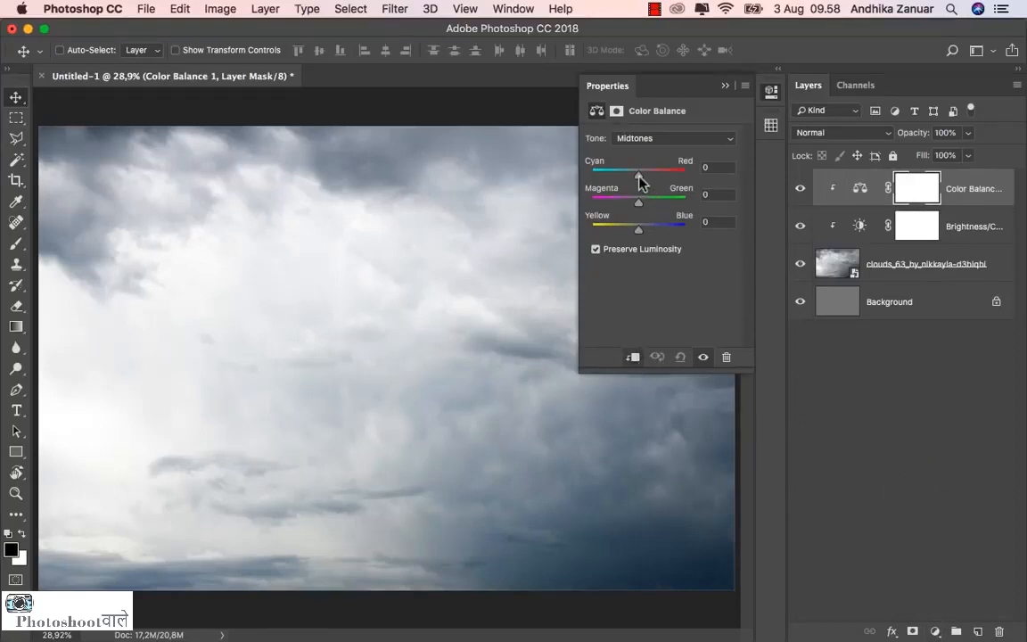
{"action": "left_click_drag", "start_coordinate": [637, 176], "coordinate": [648, 179]}
{"action": "left_click_drag", "start_coordinate": [639, 230], "coordinate": [625, 234]}
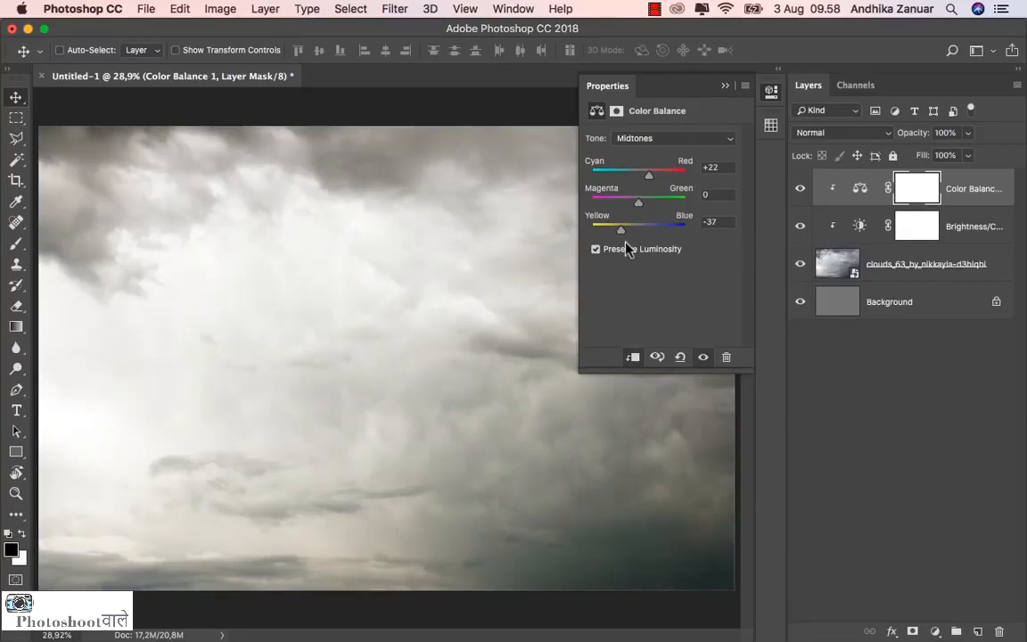
Step: Set the Color Balance shadows to Cyan-Red +5 and compare the image with and without the adjustment
{"action": "left_click", "coordinate": [649, 138]}
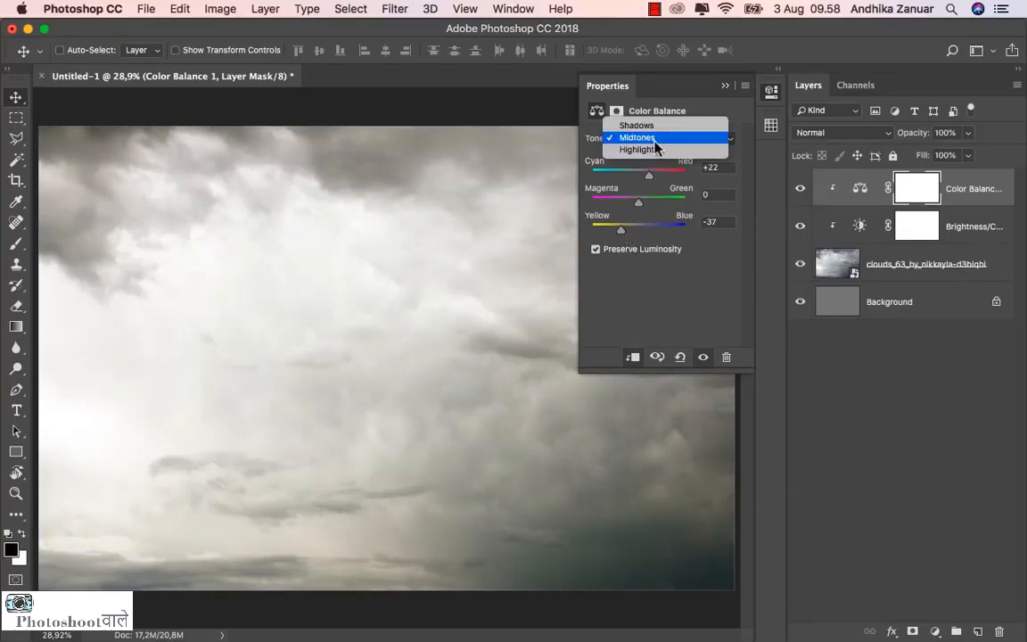
{"action": "left_click", "coordinate": [655, 127]}
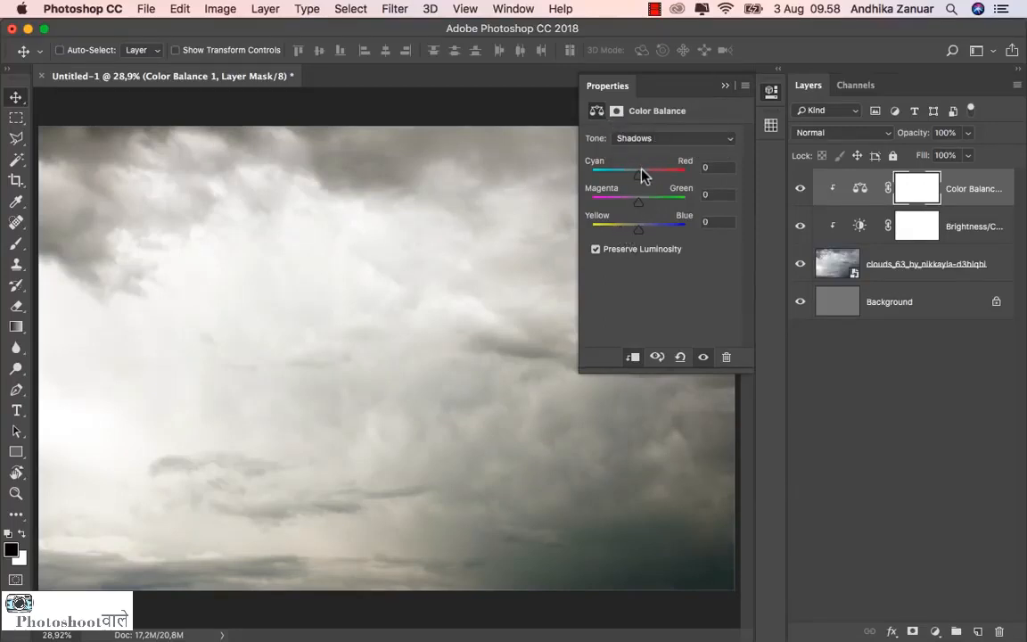
{"action": "left_click", "coordinate": [641, 170]}
{"action": "left_click_drag", "start_coordinate": [641, 172], "coordinate": [640, 172]}
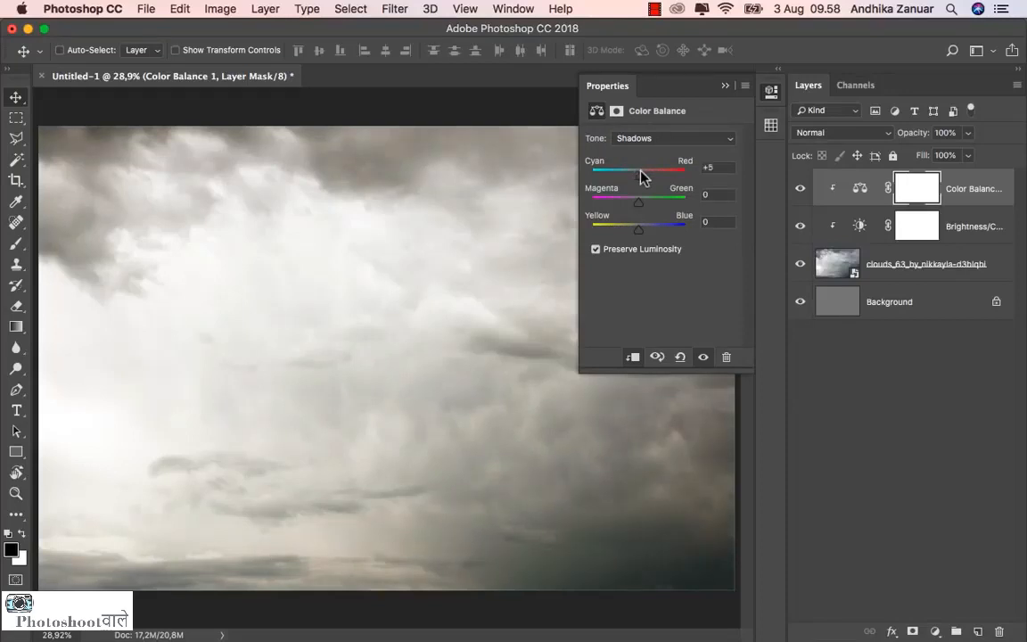
{"action": "left_click", "coordinate": [725, 86]}
{"action": "left_click", "coordinate": [800, 189]}
{"action": "left_click", "coordinate": [801, 190]}
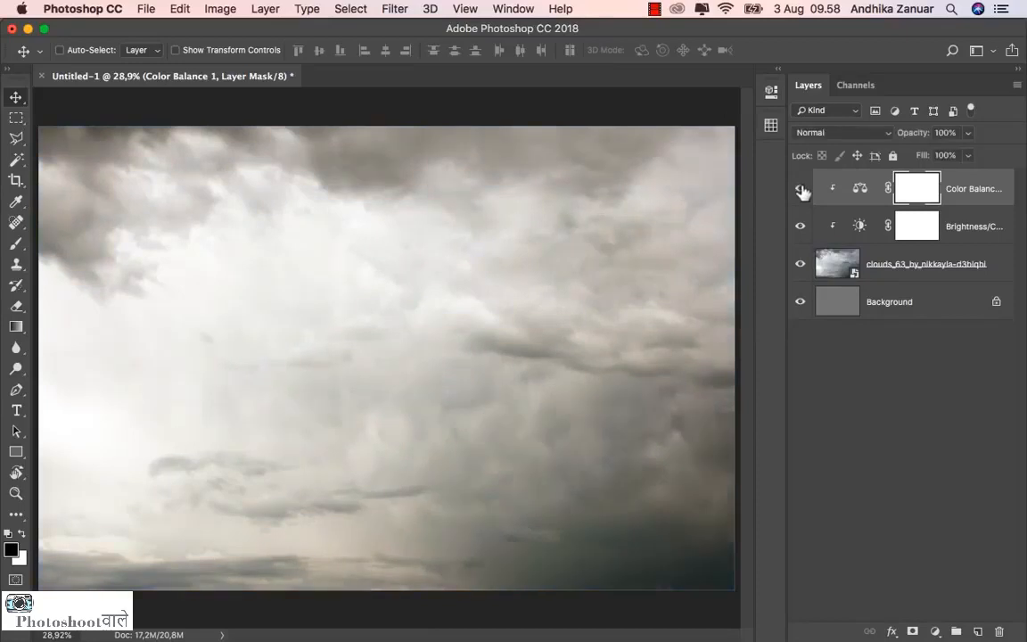
Step: Place the PNG moon image moon___stock_by_labyr1nth-d4w0mii as an embedded layer above the Color Balance adjustment
{"action": "left_click", "coordinate": [859, 188]}
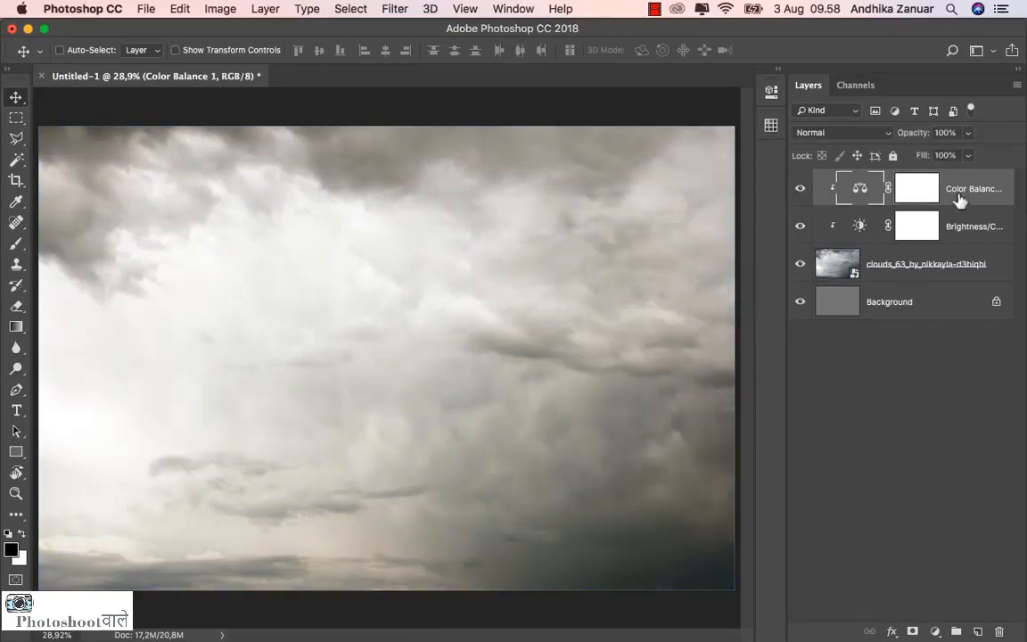
{"action": "left_click", "coordinate": [144, 10]}
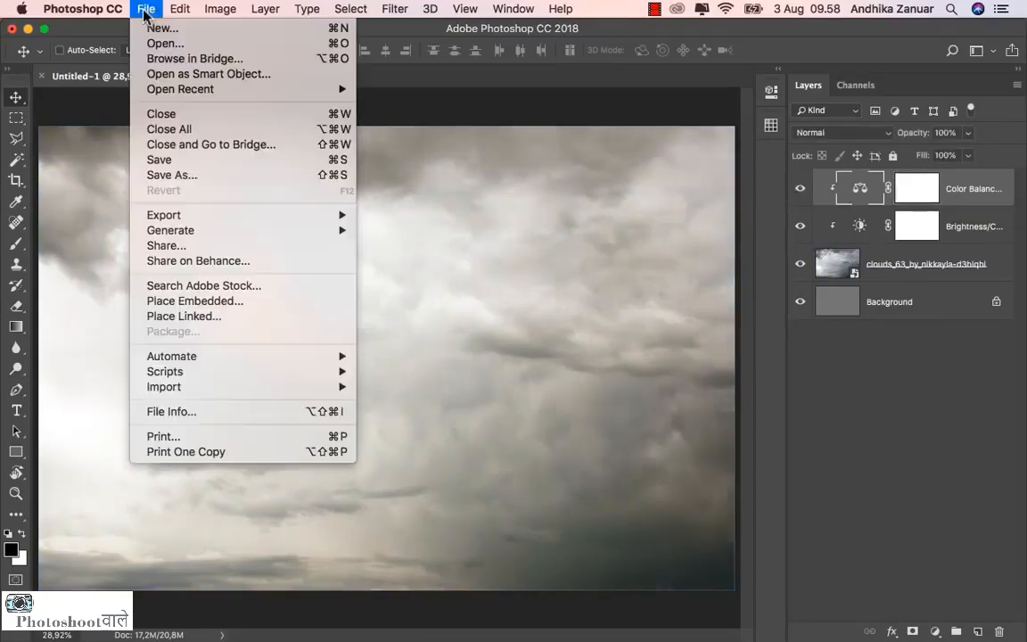
{"action": "left_click", "coordinate": [258, 304]}
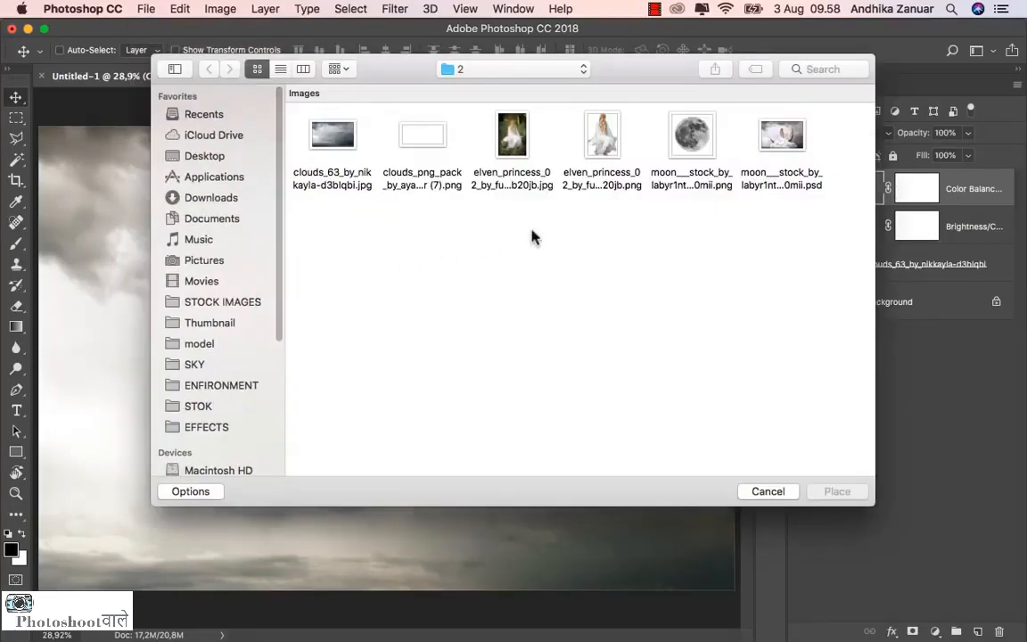
{"action": "left_click", "coordinate": [678, 145]}
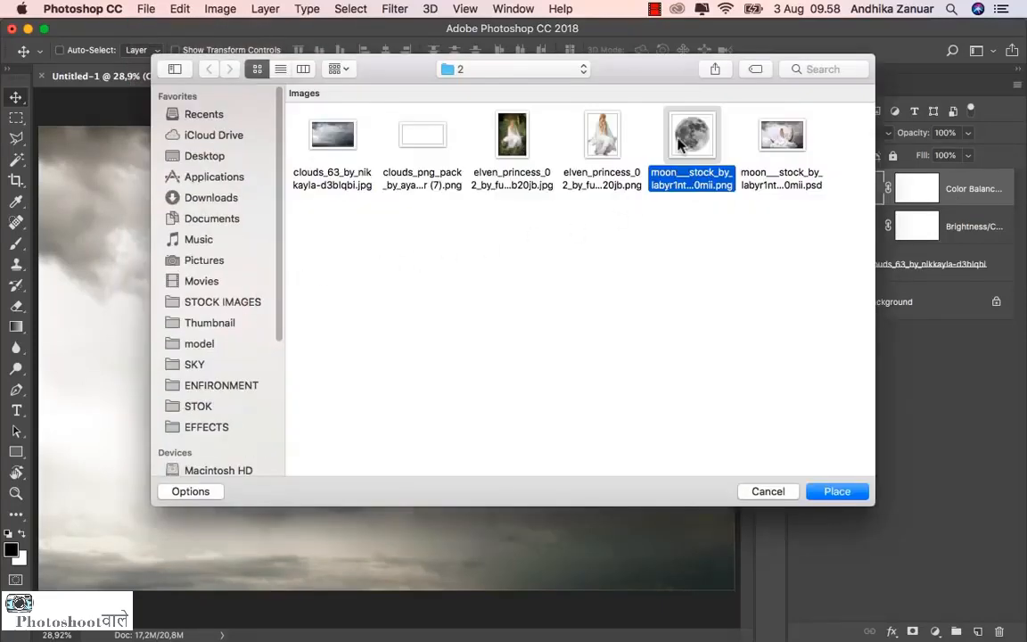
{"action": "left_click", "coordinate": [838, 492]}
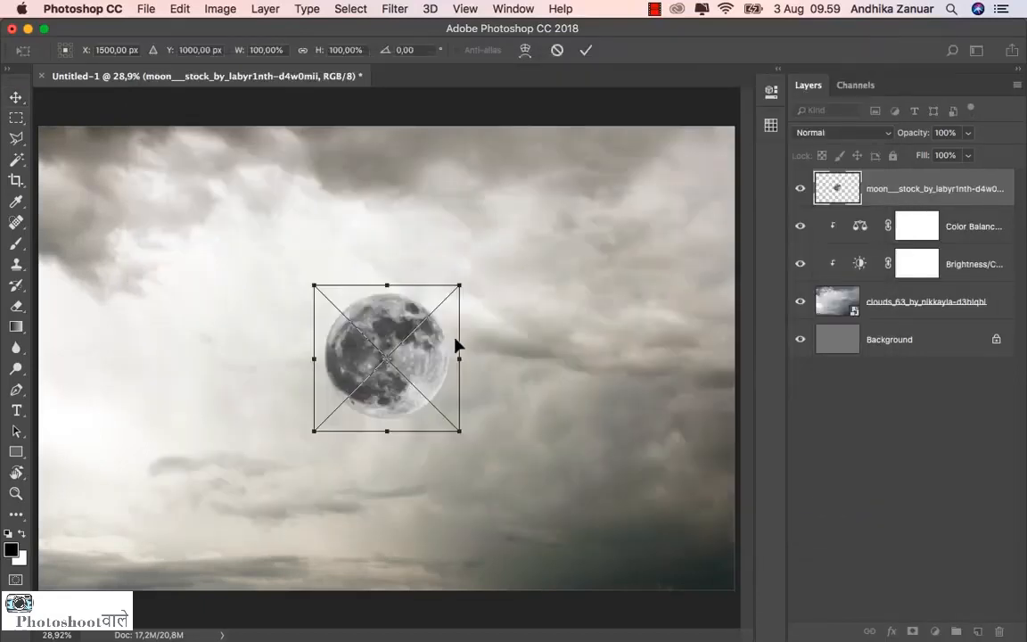
Step: Enlarge the moon proportionally to 290%, rotate it to about 108 degrees, and apply the placement near the canvas centre
{"action": "left_click_drag", "start_coordinate": [459, 285], "coordinate": [613, 120]}
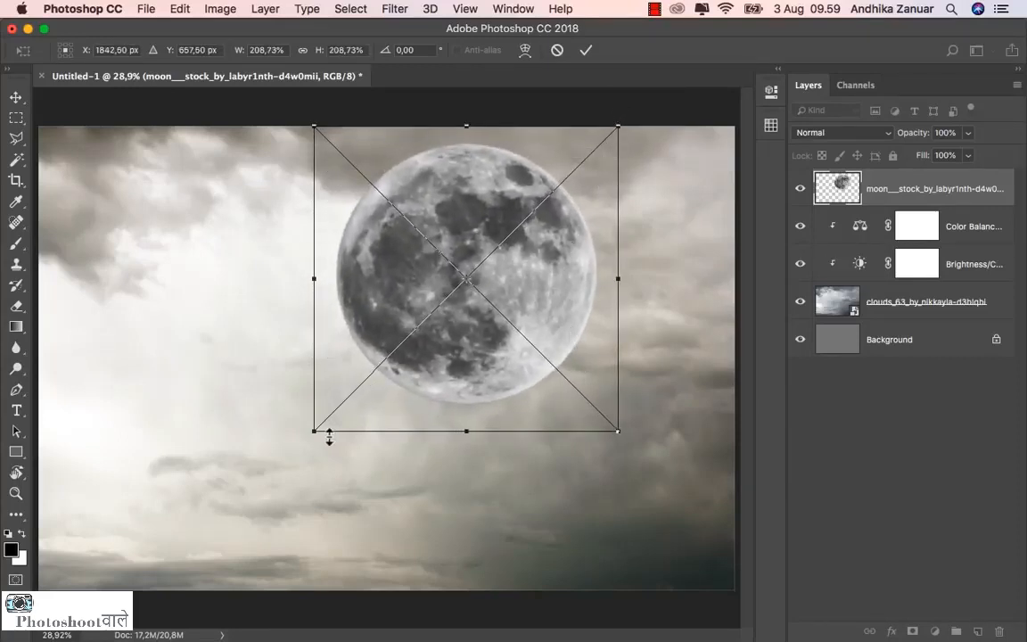
{"action": "left_click_drag", "start_coordinate": [314, 431], "coordinate": [197, 551]}
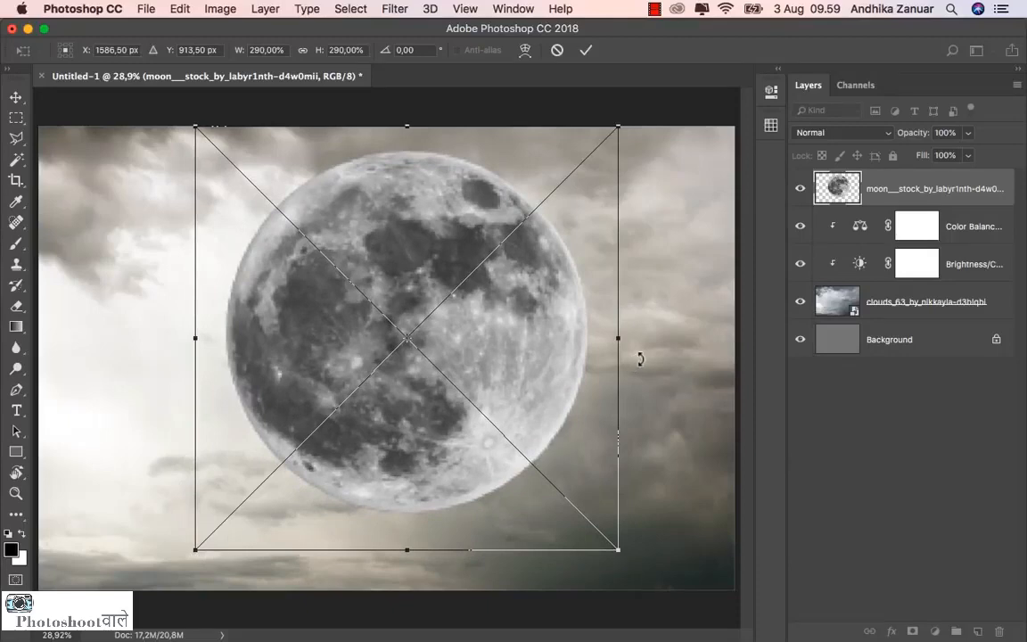
{"action": "left_click_drag", "start_coordinate": [642, 353], "coordinate": [355, 556]}
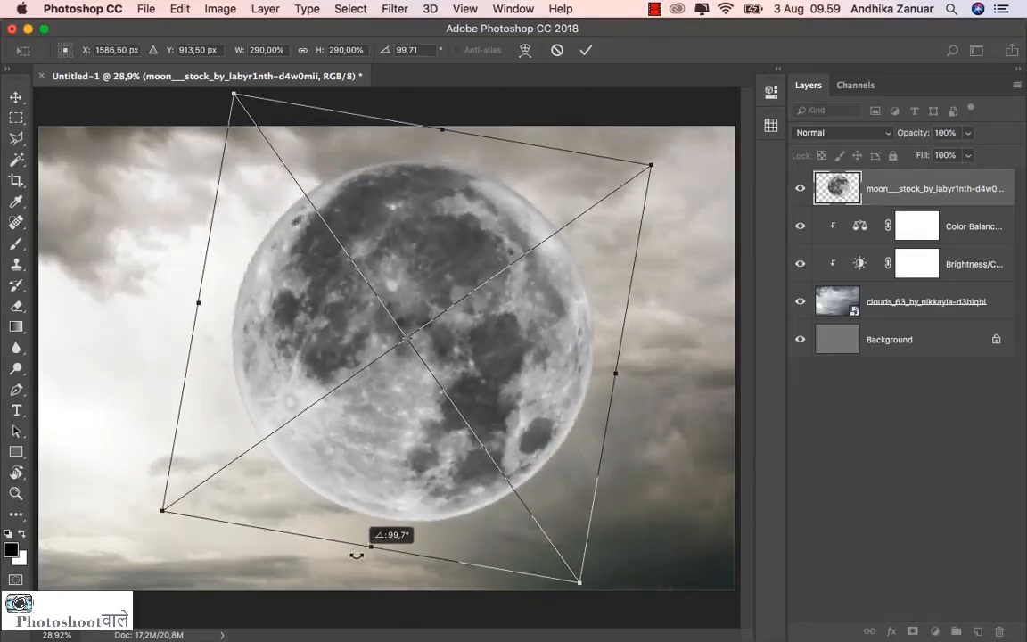
{"action": "left_click_drag", "start_coordinate": [356, 555], "coordinate": [328, 541]}
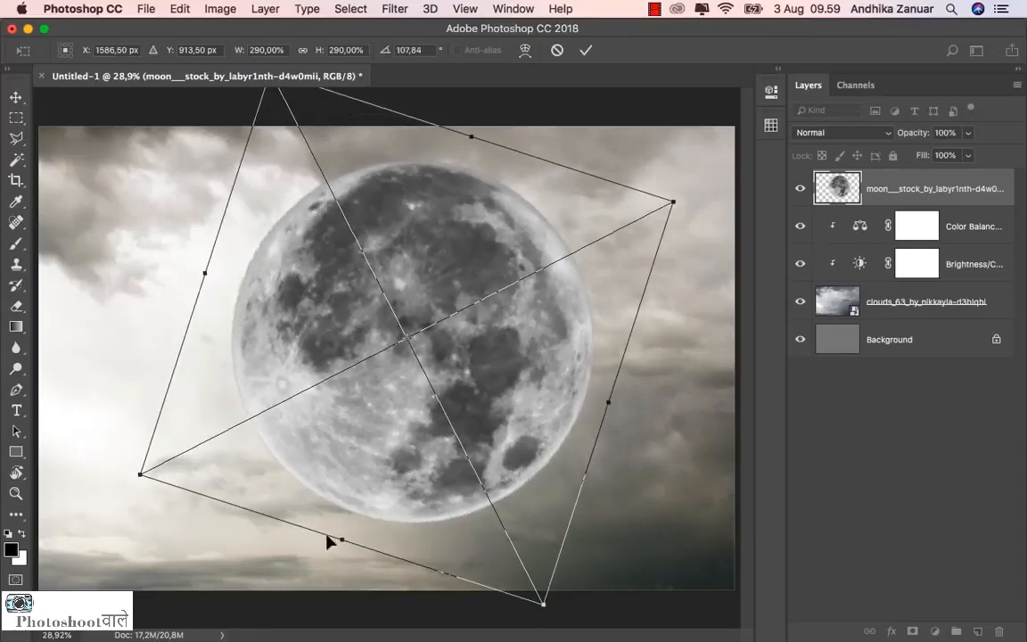
{"action": "left_click", "coordinate": [586, 50]}
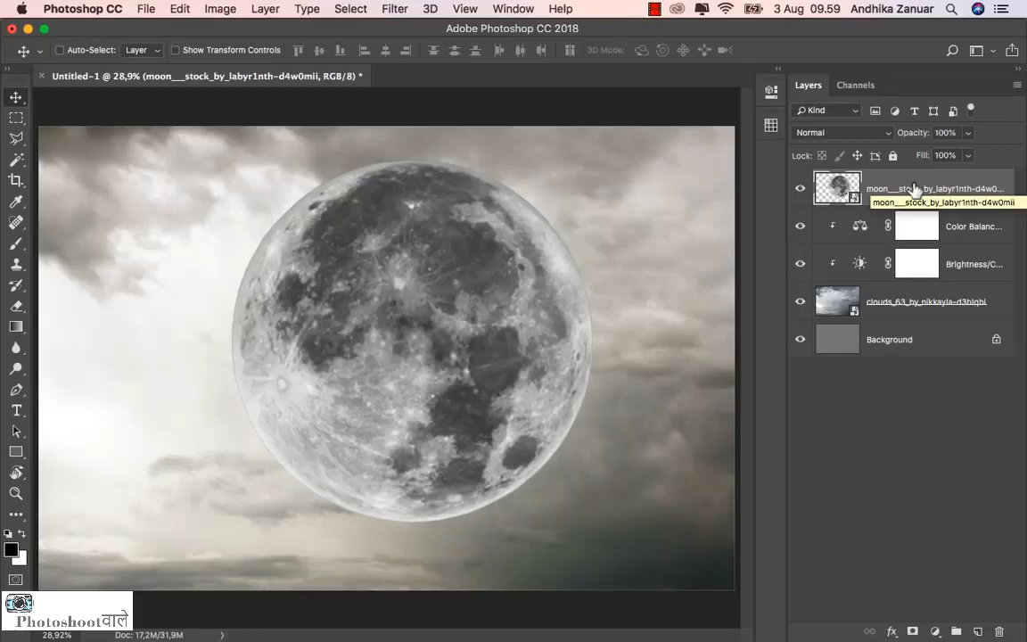
Step: Mask the moon layer with a circular selection over the moon's upper-left part that reaches past the canvas's upper edge
{"action": "left_click_drag", "start_coordinate": [17, 118], "coordinate": [53, 131]}
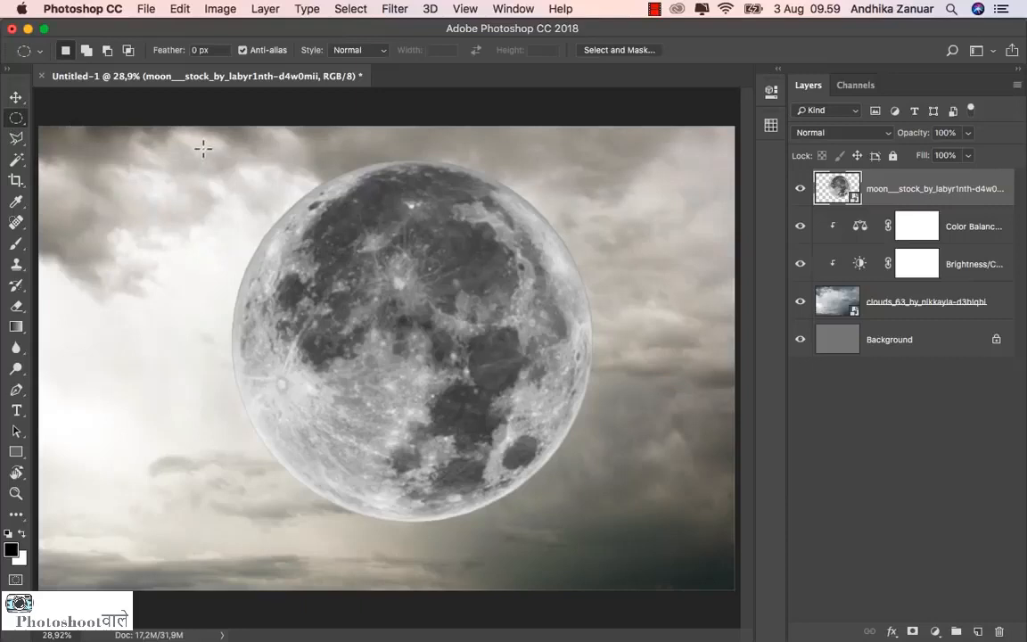
{"action": "left_click_drag", "start_coordinate": [184, 137], "coordinate": [544, 468]}
{"action": "left_click_drag", "start_coordinate": [389, 257], "coordinate": [393, 217]}
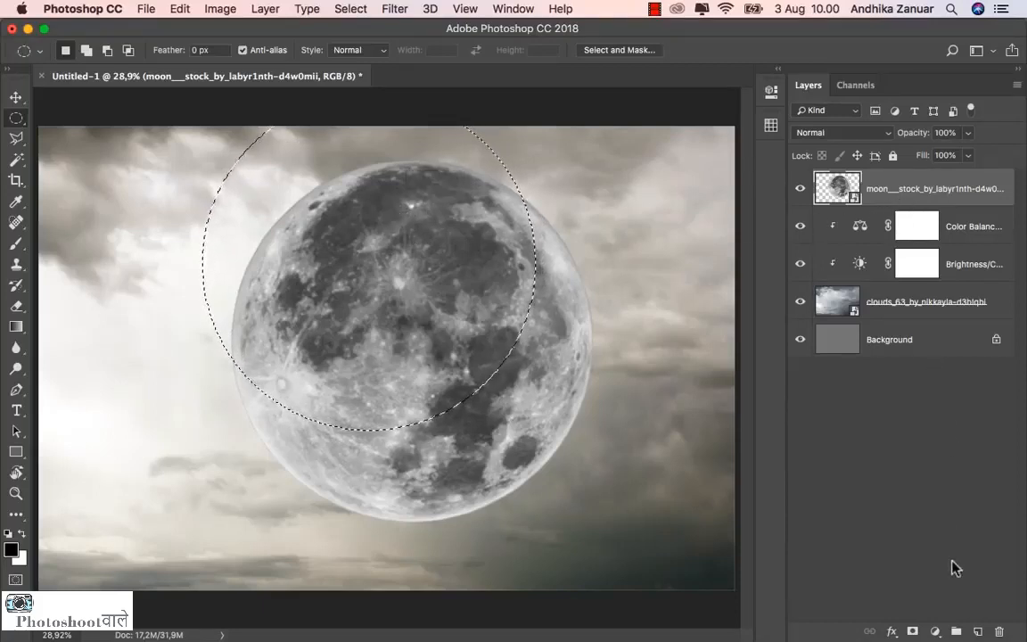
{"action": "left_click", "coordinate": [912, 631]}
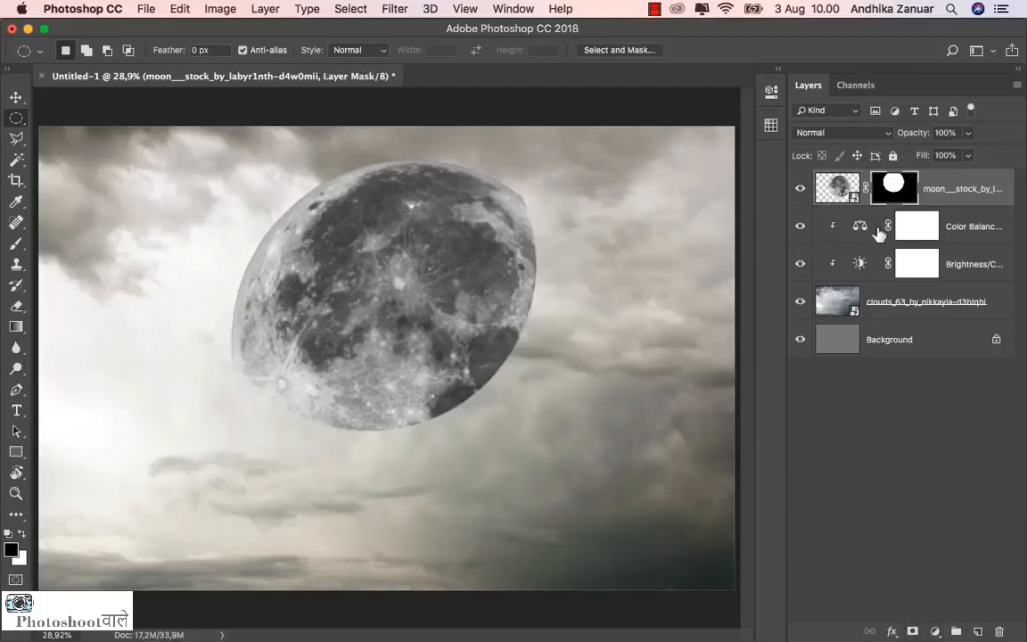
Step: Invert the moon layer's mask to leave only a crescent, and compare the image with and without the moon layer
{"action": "double_click", "coordinate": [892, 190]}
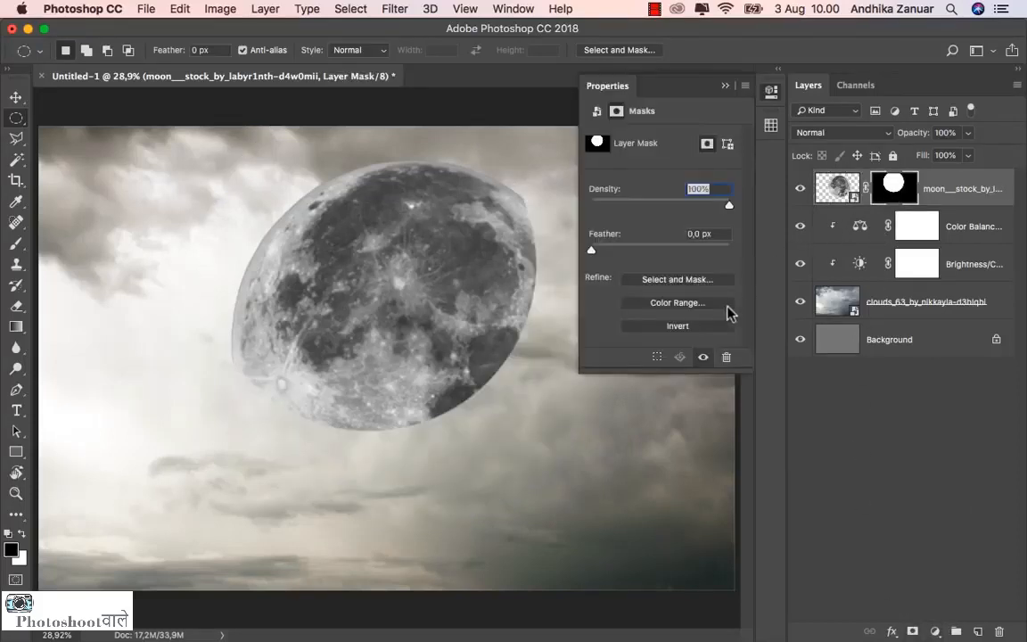
{"action": "left_click", "coordinate": [706, 328]}
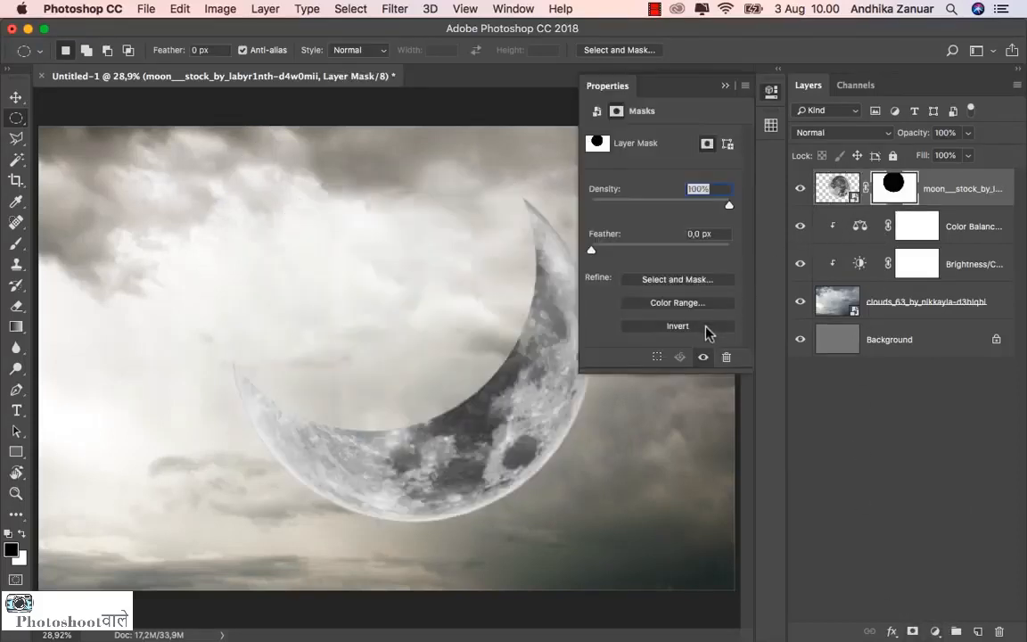
{"action": "left_click", "coordinate": [724, 87]}
{"action": "left_click", "coordinate": [800, 188]}
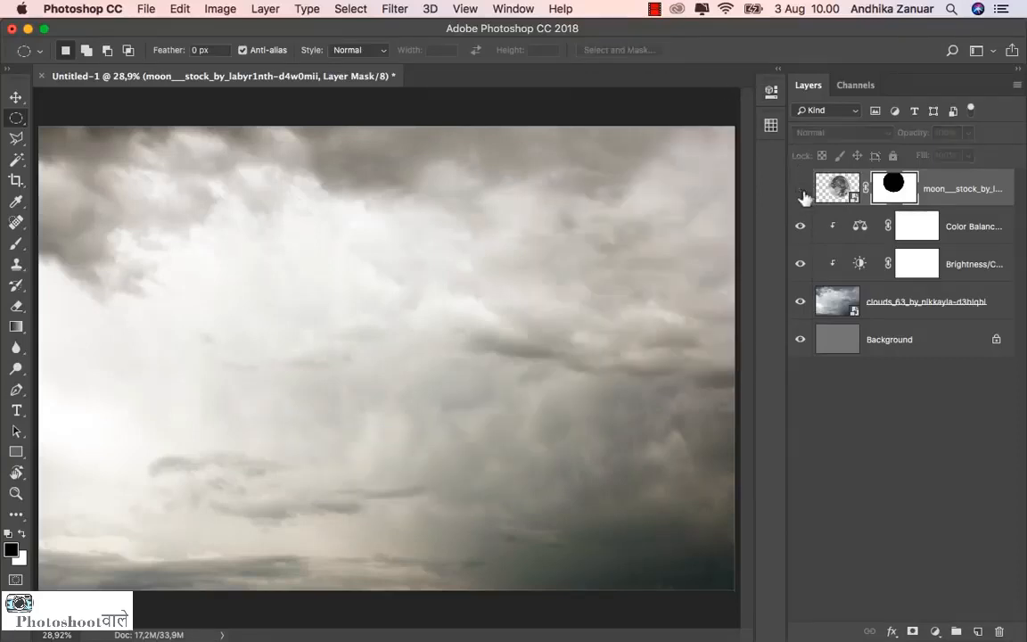
{"action": "left_click", "coordinate": [799, 188]}
Step: Move the crescent moon slightly to the left across the sky, keeping its height
{"action": "left_click", "coordinate": [844, 184]}
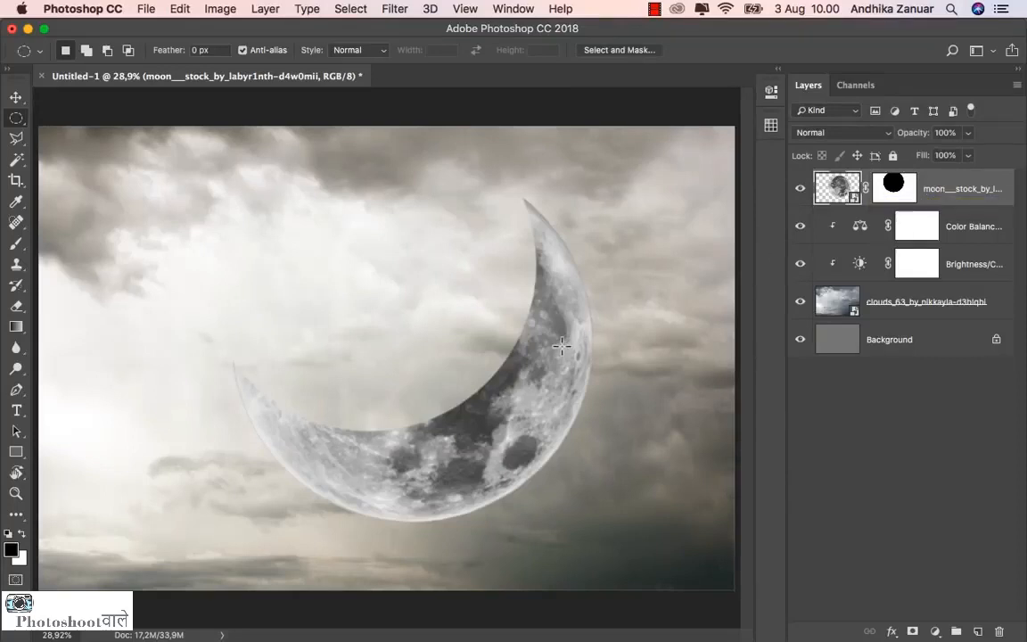
{"action": "key", "text": "v"}
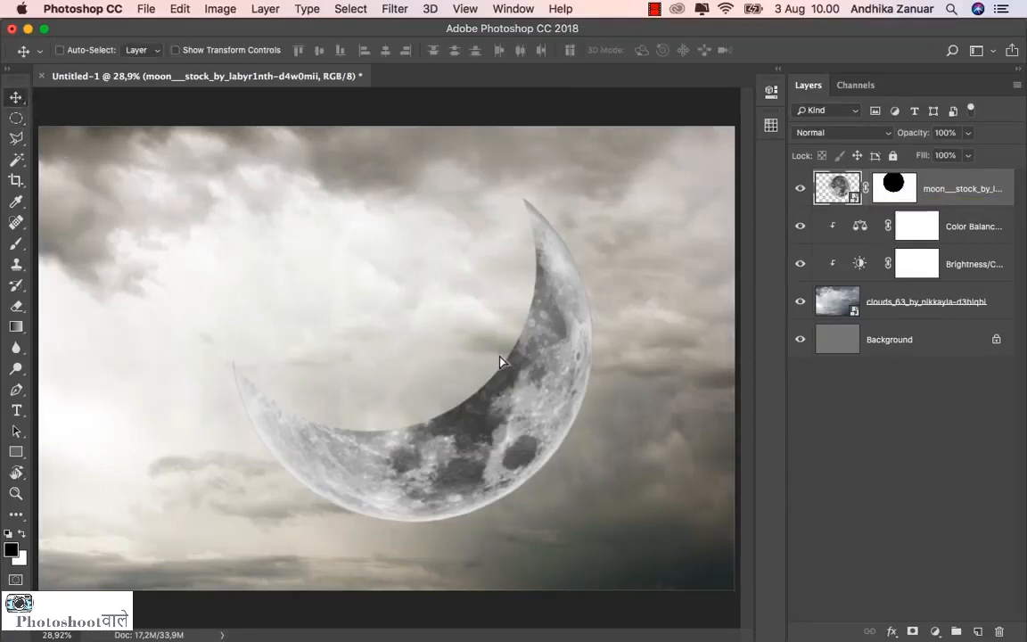
{"action": "left_click_drag", "start_coordinate": [505, 362], "coordinate": [482, 361]}
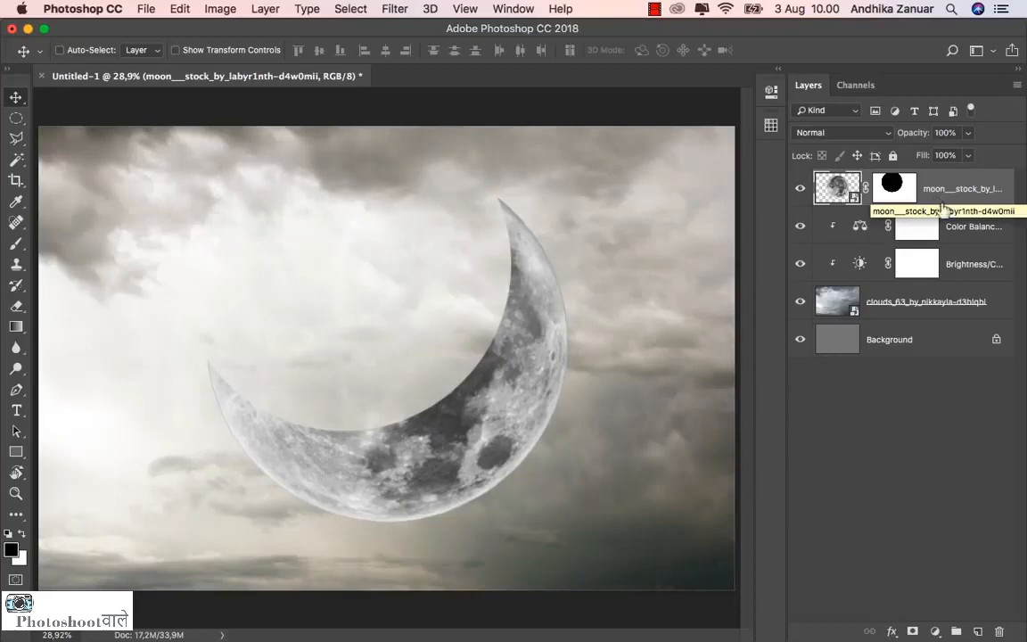
Step: Add a new empty layer above the moon, clip it to the moon layer, and name it black
{"action": "left_click", "coordinate": [978, 631]}
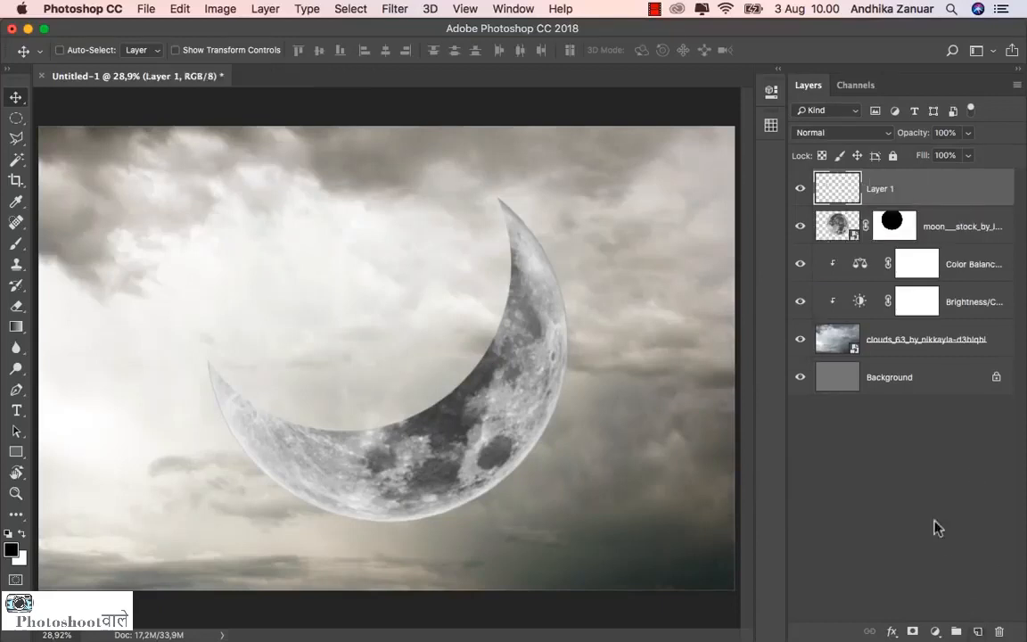
{"action": "right_click", "coordinate": [902, 189]}
{"action": "left_click", "coordinate": [758, 462]}
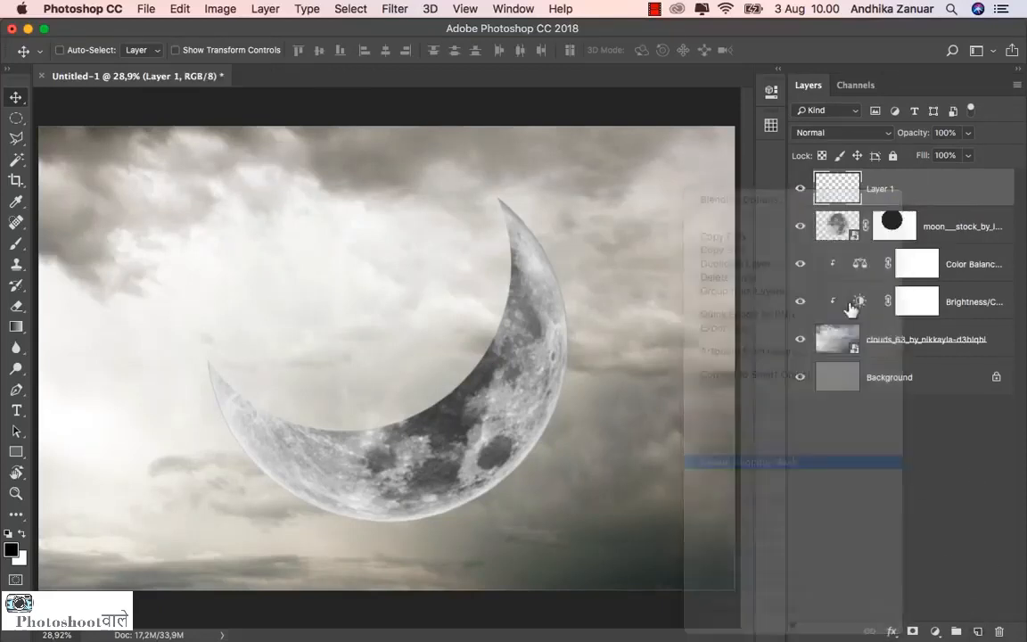
{"action": "double_click", "coordinate": [903, 189]}
{"action": "type", "text": "black"}
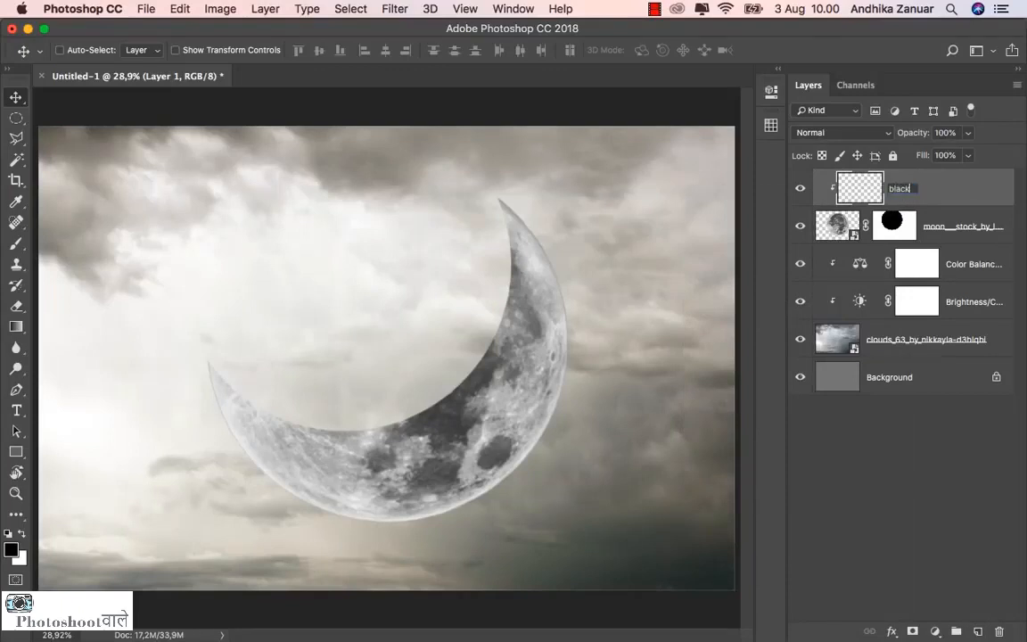
{"action": "key", "text": "Return"}
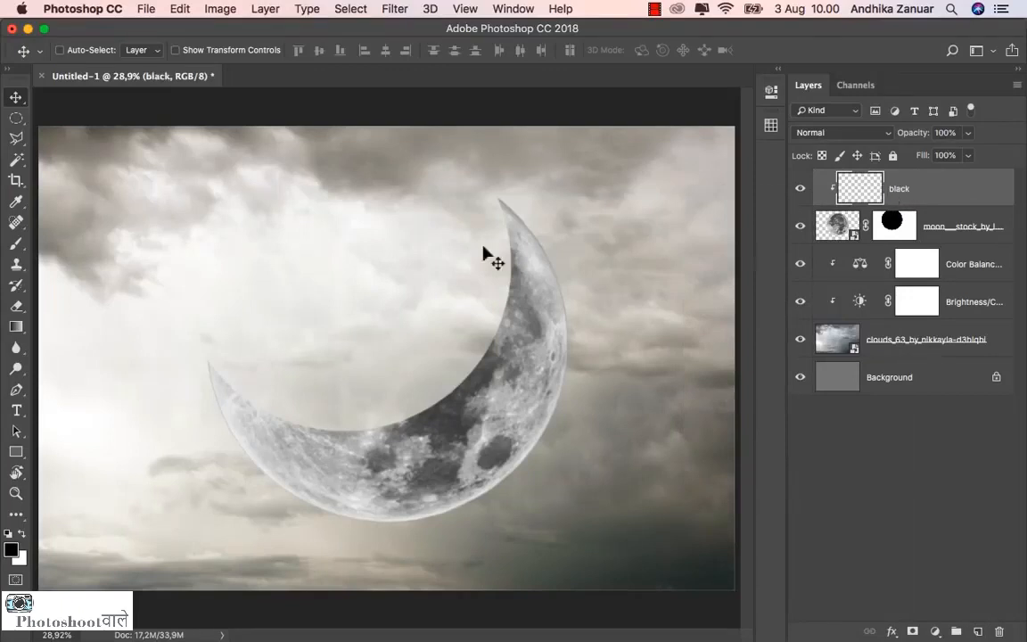
Step: Set up a soft round brush from the Default Brushes with 0% hardness, 62 px size and 13% opacity
{"action": "left_click", "coordinate": [16, 241]}
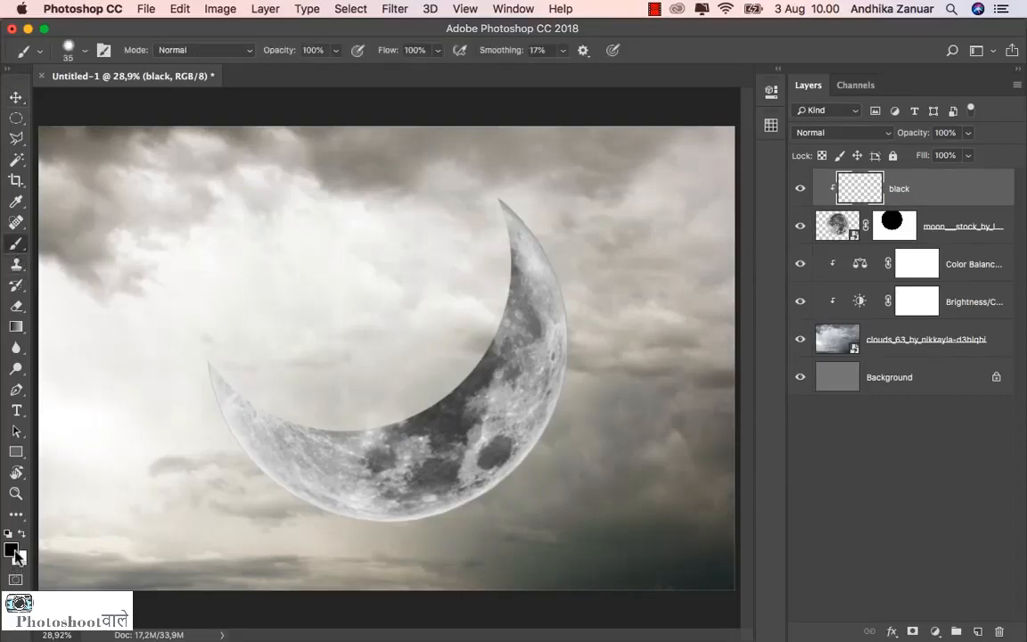
{"action": "left_click", "coordinate": [67, 50]}
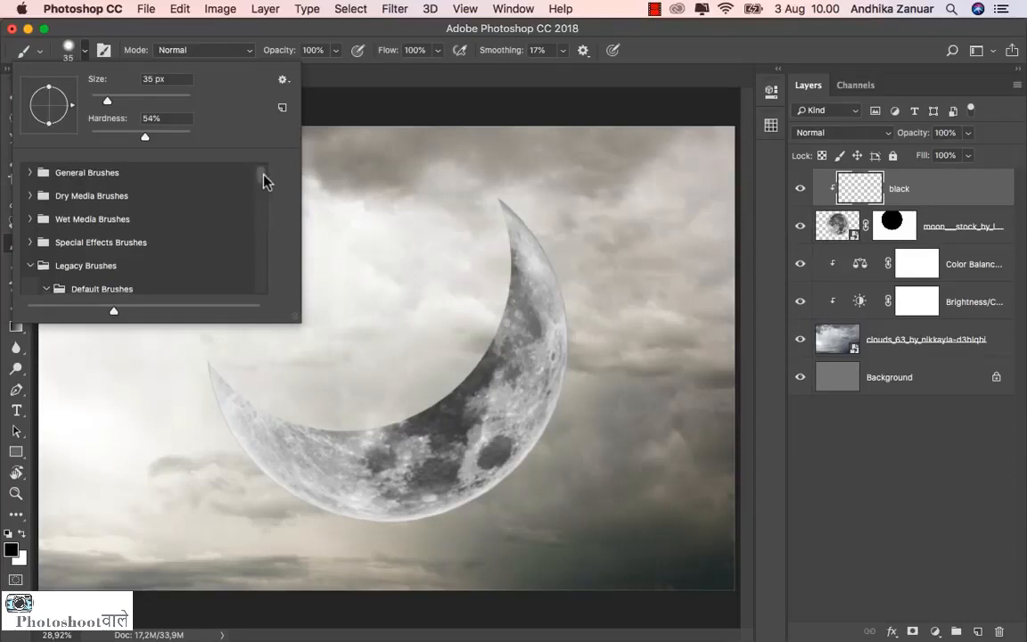
{"action": "left_click_drag", "start_coordinate": [260, 176], "coordinate": [260, 192]}
{"action": "left_click", "coordinate": [72, 200]}
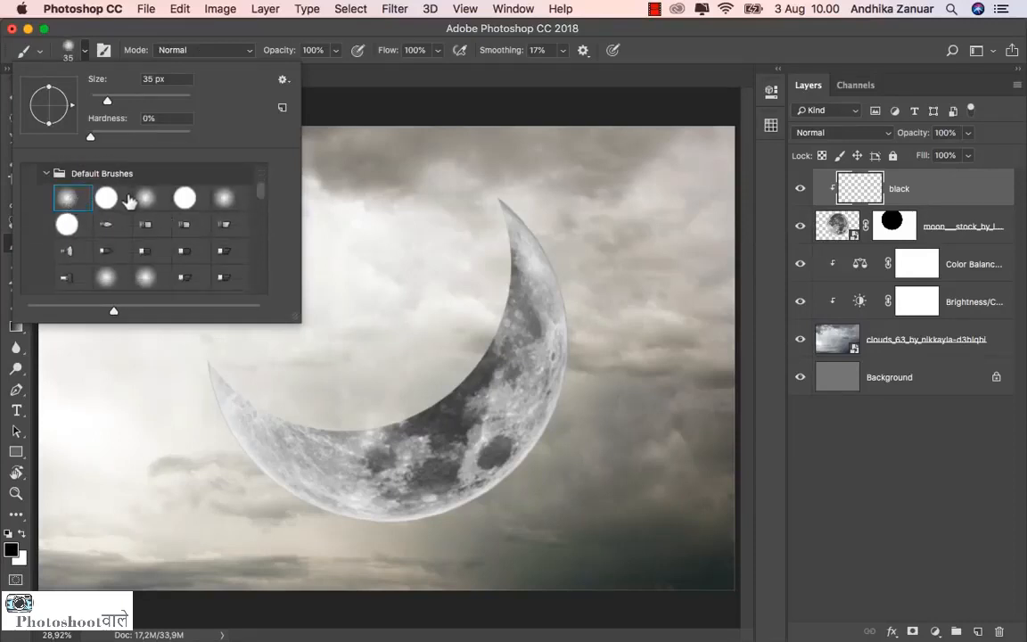
{"action": "left_click", "coordinate": [121, 99]}
{"action": "left_click", "coordinate": [335, 51]}
{"action": "left_click_drag", "start_coordinate": [337, 71], "coordinate": [274, 73]}
{"action": "left_click", "coordinate": [268, 28]}
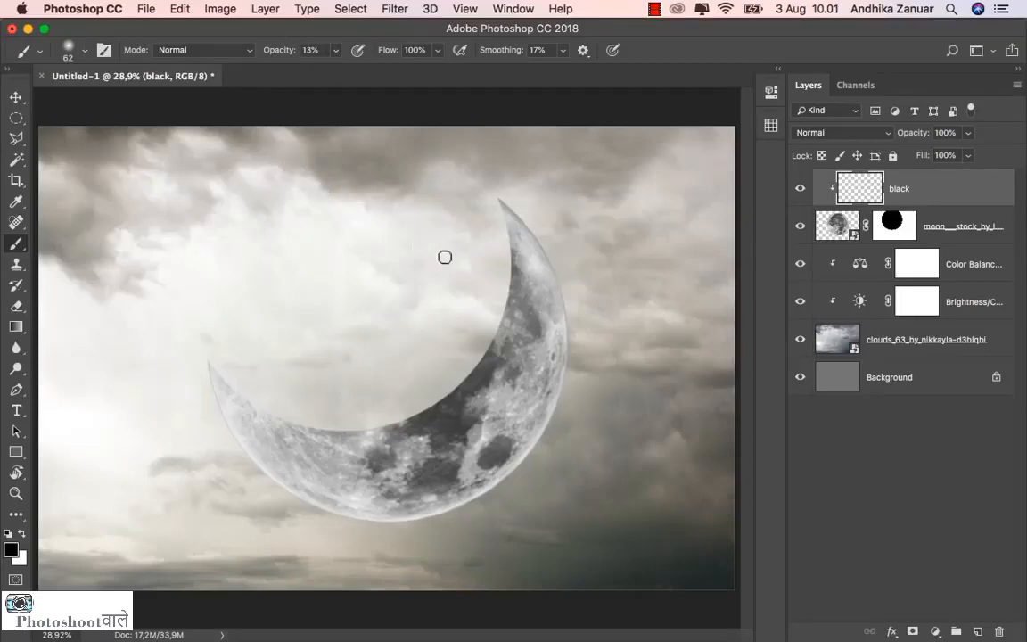
Step: Enlarge the brush to 200 px and paint black shading along the crescent's outer edge from the upper tip to the left tip
{"action": "key", "text": "bracketright"}
{"action": "key", "text": "bracketright"}
{"action": "key", "text": "bracketright"}
{"action": "key", "text": "bracketright"}
{"action": "key", "text": "bracketright"}
{"action": "key", "text": "bracketright"}
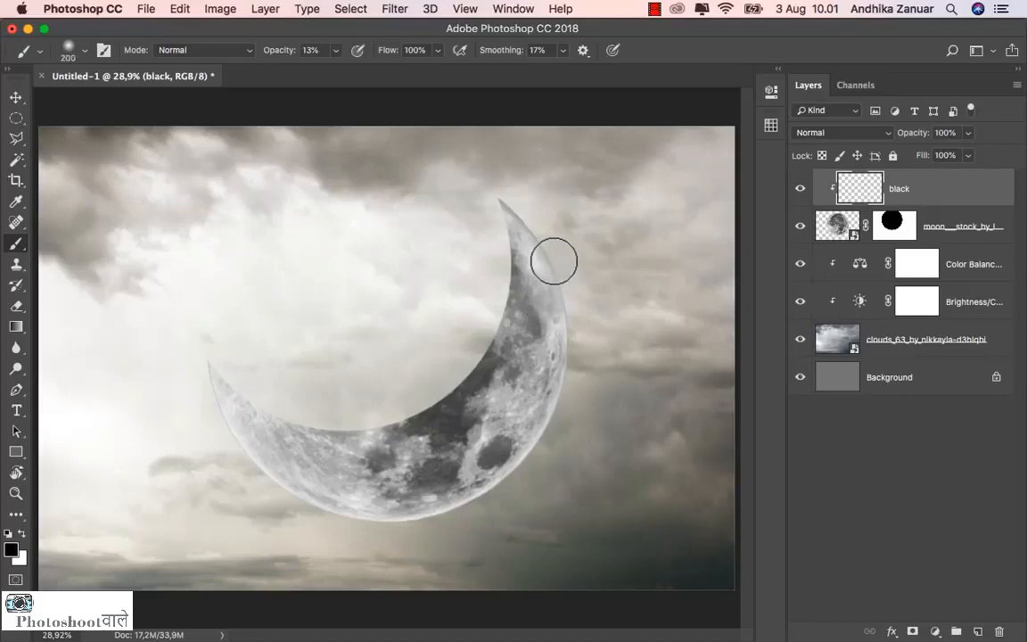
{"action": "mouse_move", "coordinate": [523, 202]}
{"action": "left_mouse_down"}
{"action": "mouse_move", "coordinate": [567, 287]}
{"action": "mouse_move", "coordinate": [570, 352]}
{"action": "mouse_move", "coordinate": [534, 436]}
{"action": "mouse_move", "coordinate": [469, 498]}
{"action": "mouse_move", "coordinate": [437, 510]}
{"action": "mouse_move", "coordinate": [347, 511]}
{"action": "mouse_move", "coordinate": [251, 476]}
{"action": "mouse_move", "coordinate": [198, 415]}
{"action": "mouse_move", "coordinate": [194, 379]}
{"action": "mouse_move", "coordinate": [225, 440]}
{"action": "mouse_move", "coordinate": [285, 487]}
{"action": "mouse_move", "coordinate": [411, 514]}
{"action": "mouse_move", "coordinate": [481, 490]}
{"action": "mouse_move", "coordinate": [543, 438]}
{"action": "mouse_move", "coordinate": [570, 366]}
{"action": "mouse_move", "coordinate": [569, 293]}
{"action": "mouse_move", "coordinate": [526, 196]}
{"action": "mouse_move", "coordinate": [513, 189]}
{"action": "mouse_move", "coordinate": [567, 282]}
{"action": "mouse_move", "coordinate": [572, 369]}
{"action": "mouse_move", "coordinate": [529, 453]}
{"action": "mouse_move", "coordinate": [459, 507]}
{"action": "mouse_move", "coordinate": [391, 522]}
{"action": "mouse_move", "coordinate": [320, 513]}
{"action": "mouse_move", "coordinate": [258, 478]}
{"action": "mouse_move", "coordinate": [195, 369]}
{"action": "mouse_move", "coordinate": [183, 367]}
{"action": "mouse_move", "coordinate": [238, 457]}
{"action": "mouse_move", "coordinate": [300, 501]}
{"action": "mouse_move", "coordinate": [365, 522]}
{"action": "mouse_move", "coordinate": [454, 514]}
{"action": "mouse_move", "coordinate": [500, 485]}
{"action": "mouse_move", "coordinate": [534, 447]}
{"action": "mouse_move", "coordinate": [566, 382]}
{"action": "mouse_move", "coordinate": [571, 314]}
{"action": "mouse_move", "coordinate": [518, 184]}
{"action": "mouse_move", "coordinate": [566, 277]}
{"action": "mouse_move", "coordinate": [575, 339]}
{"action": "mouse_move", "coordinate": [562, 409]}
{"action": "mouse_move", "coordinate": [526, 465]}
{"action": "mouse_move", "coordinate": [458, 497]}
{"action": "mouse_move", "coordinate": [367, 514]}
{"action": "mouse_move", "coordinate": [268, 489]}
{"action": "mouse_move", "coordinate": [211, 419]}
{"action": "mouse_move", "coordinate": [188, 369]}
{"action": "left_mouse_up"}
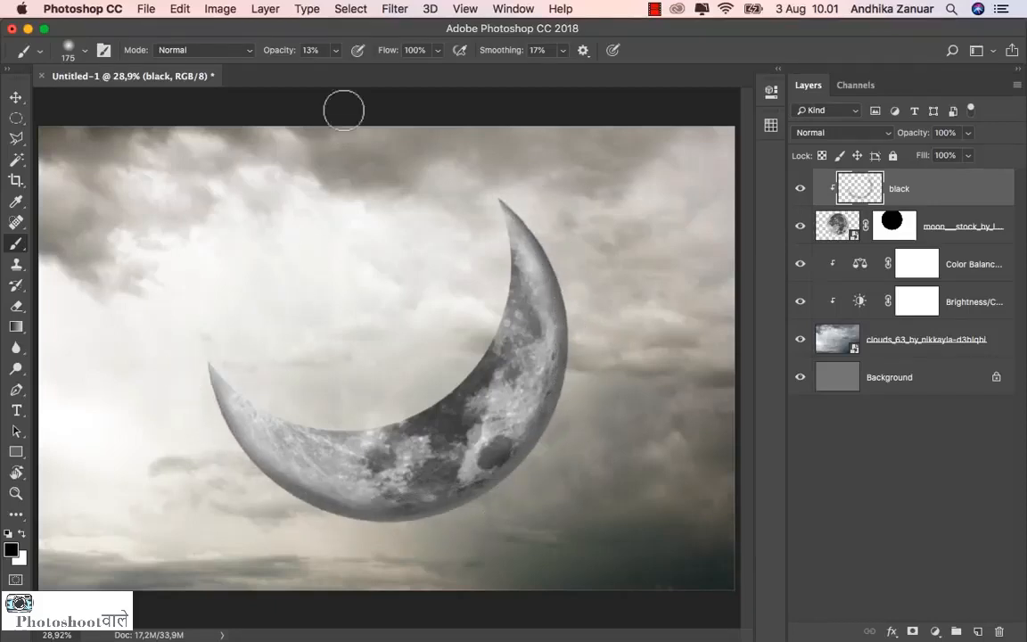
Step: Deepen the crescent's black shading with a 400 px brush at 10% opacity, and compare the moon with and without the black layer
{"action": "left_click", "coordinate": [336, 51]}
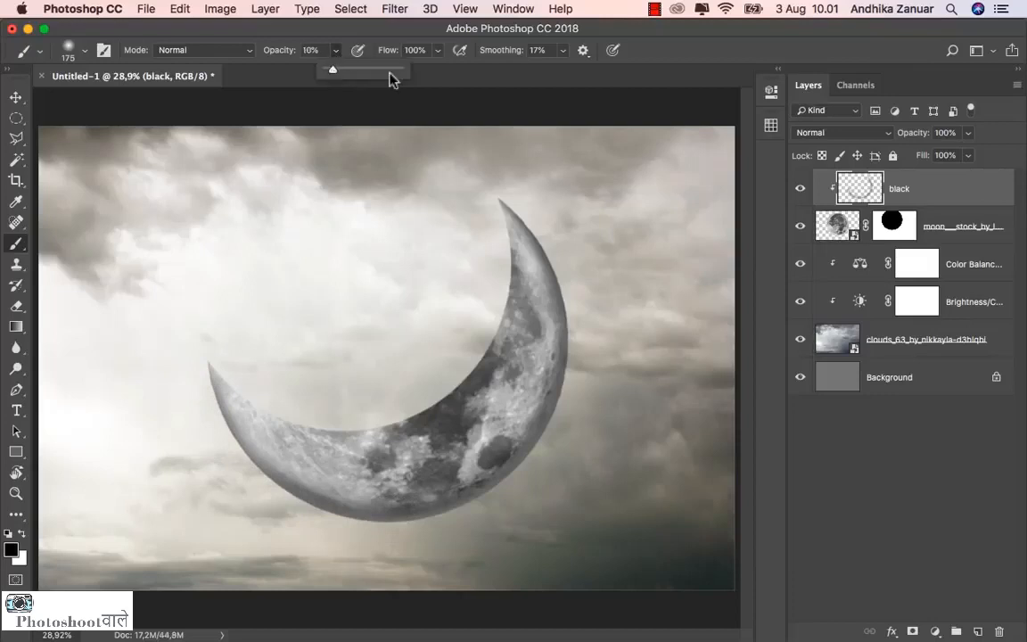
{"action": "key", "text": "bracketright"}
{"action": "key", "text": "bracketright"}
{"action": "key", "text": "bracketright"}
{"action": "key", "text": "bracketright"}
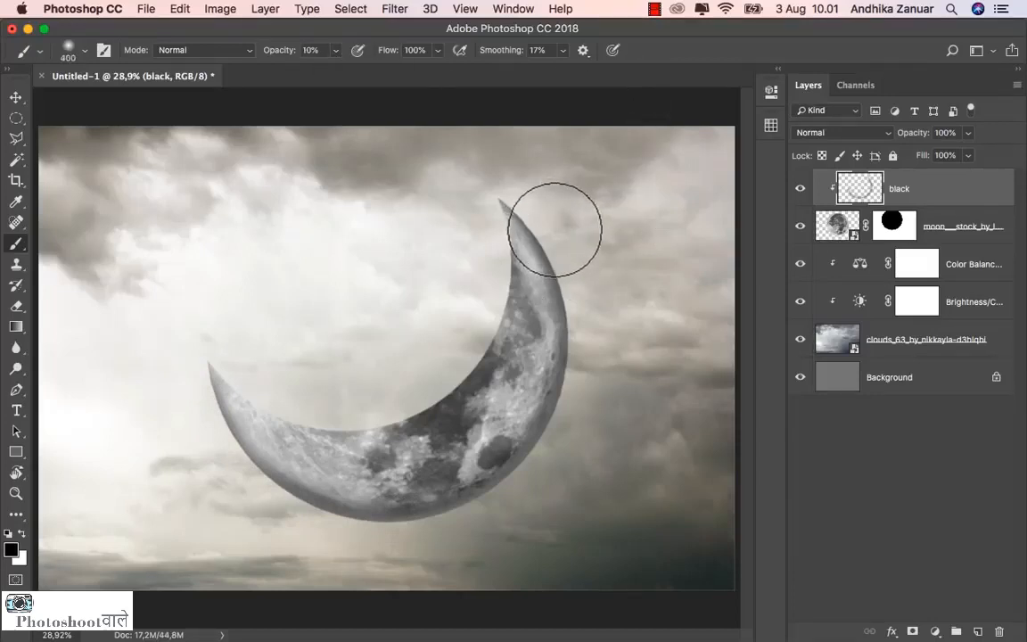
{"action": "mouse_move", "coordinate": [554, 229]}
{"action": "left_mouse_down"}
{"action": "mouse_move", "coordinate": [564, 286]}
{"action": "mouse_move", "coordinate": [559, 389]}
{"action": "mouse_move", "coordinate": [518, 458]}
{"action": "mouse_move", "coordinate": [449, 497]}
{"action": "mouse_move", "coordinate": [341, 498]}
{"action": "mouse_move", "coordinate": [269, 477]}
{"action": "mouse_move", "coordinate": [218, 434]}
{"action": "mouse_move", "coordinate": [211, 386]}
{"action": "mouse_move", "coordinate": [241, 336]}
{"action": "left_mouse_up"}
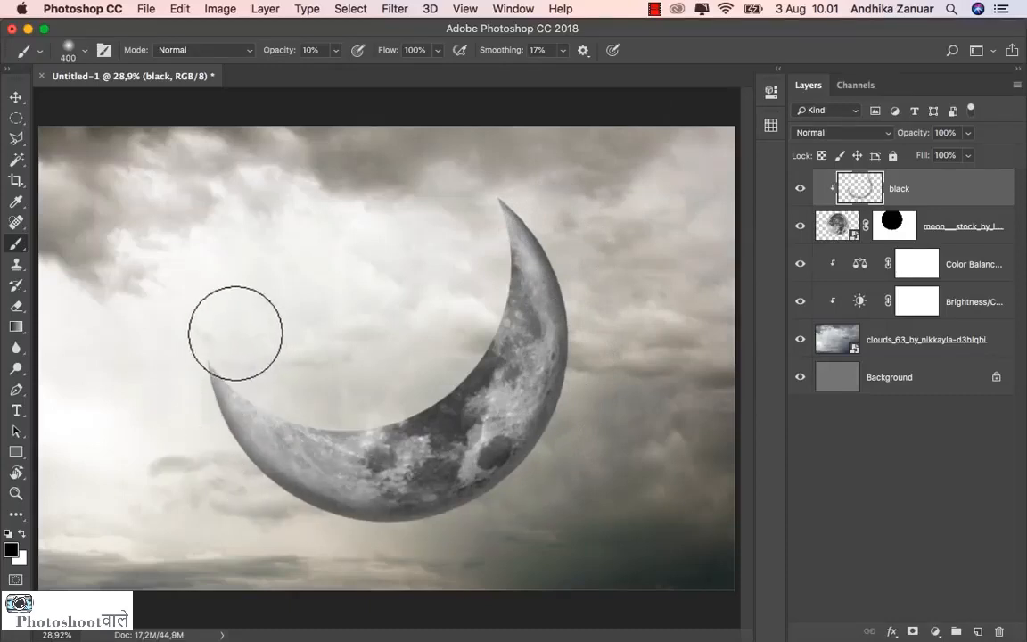
{"action": "left_click", "coordinate": [798, 191]}
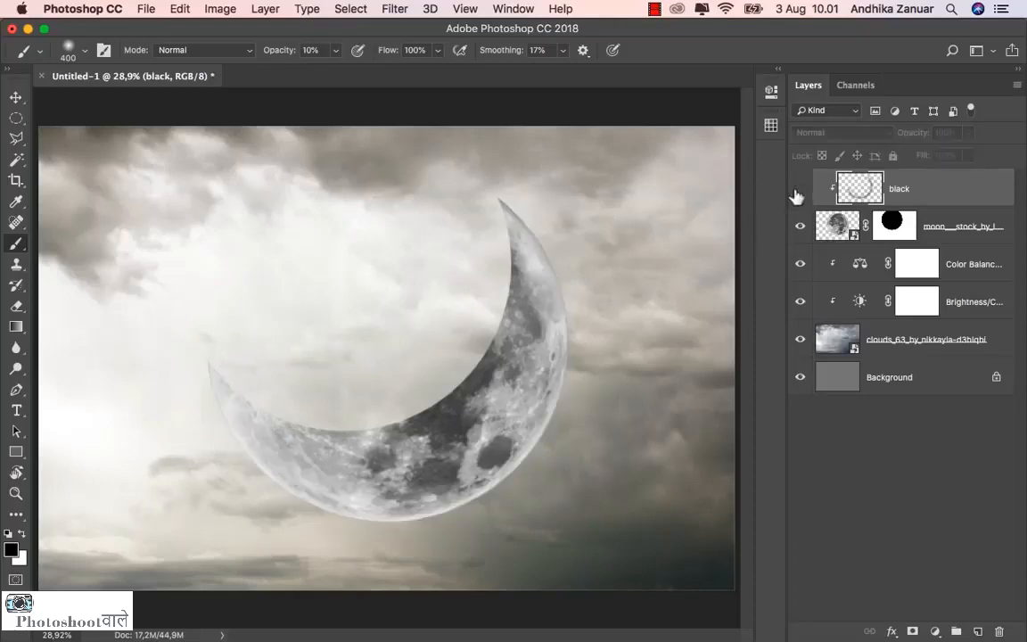
{"action": "left_click", "coordinate": [798, 191]}
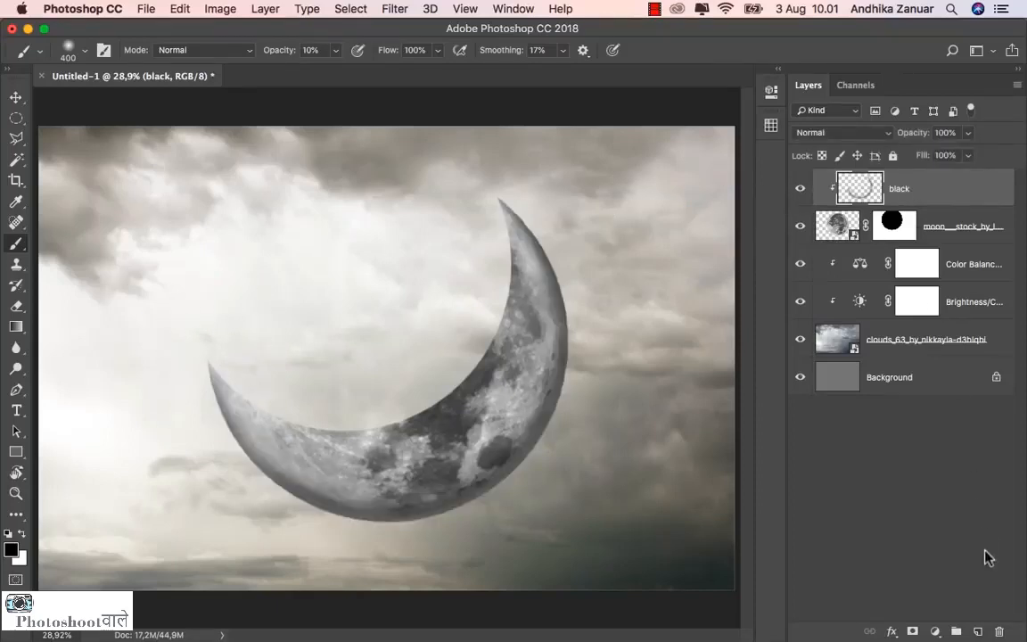
Step: Add another empty layer above the black layer, clip it to the moon, and name it white
{"action": "left_click", "coordinate": [978, 631]}
{"action": "right_click", "coordinate": [815, 178]}
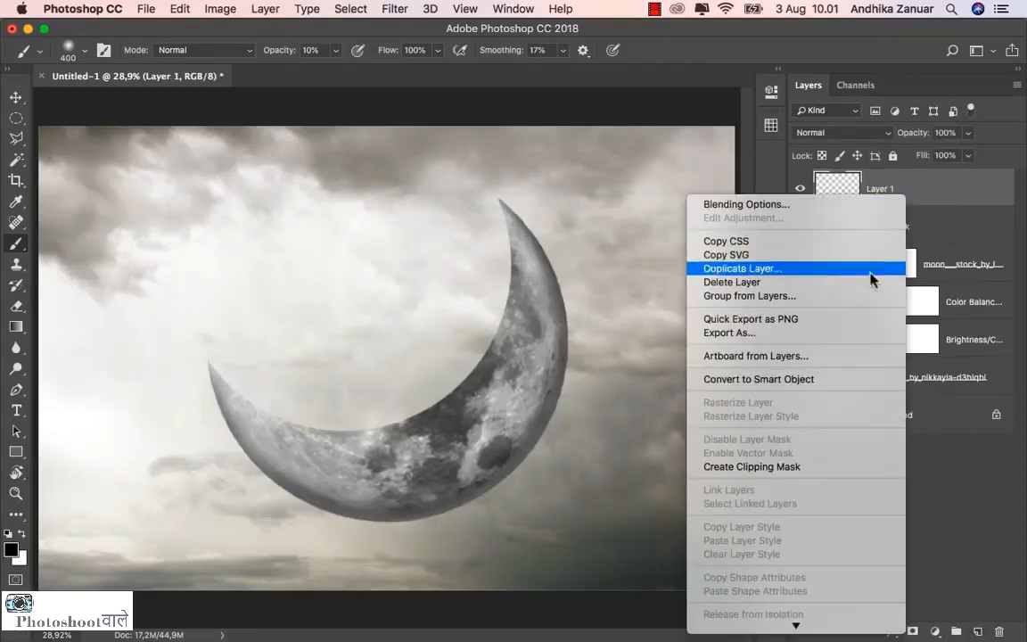
{"action": "left_click", "coordinate": [791, 466]}
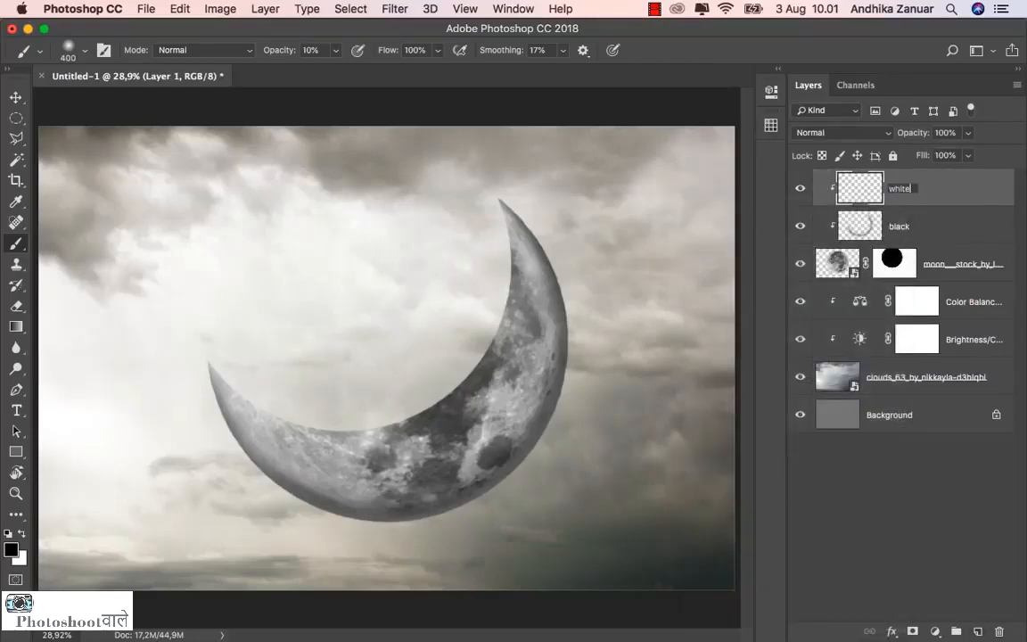
{"action": "key", "text": "Return"}
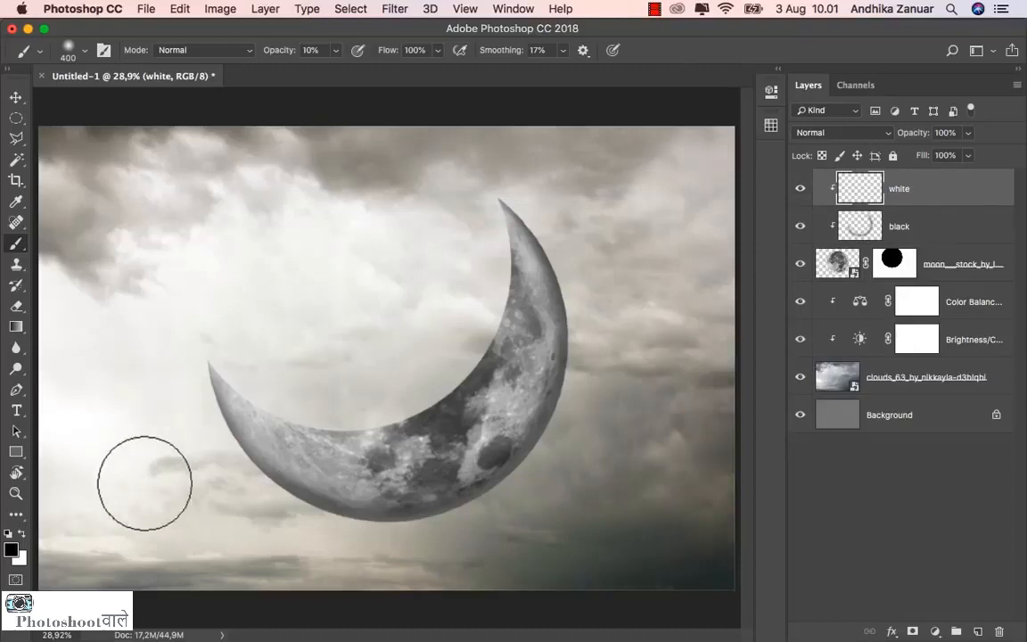
Step: Paint white highlights along the crescent's inner edge at 10% opacity, reducing the brush to 200 px, and check the white layer's effect
{"action": "left_click", "coordinate": [22, 534]}
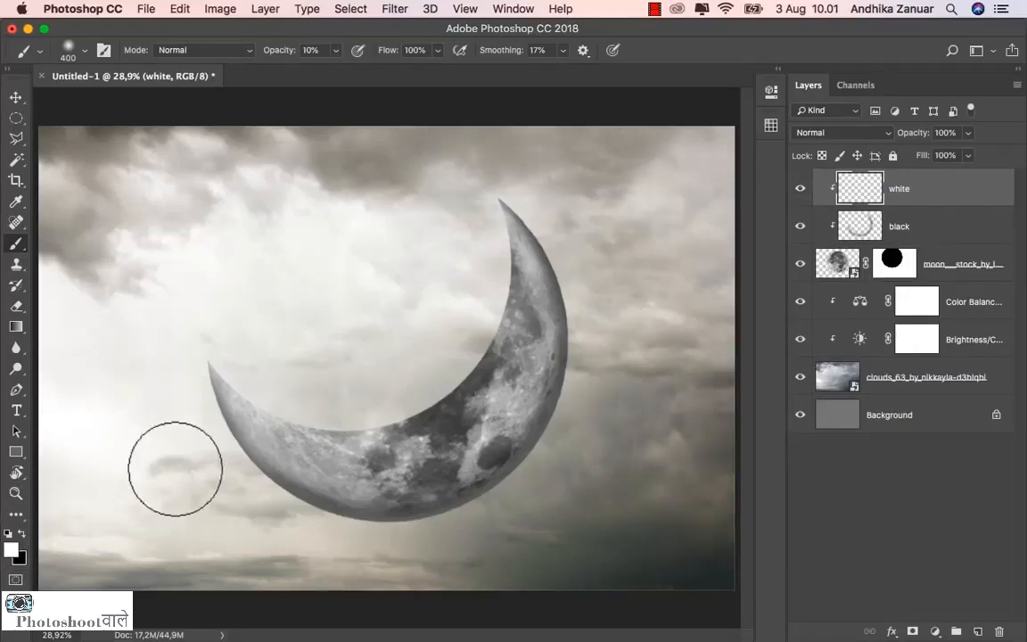
{"action": "mouse_move", "coordinate": [246, 353]}
{"action": "left_mouse_down"}
{"action": "mouse_move", "coordinate": [266, 383]}
{"action": "mouse_move", "coordinate": [305, 411]}
{"action": "mouse_move", "coordinate": [409, 403]}
{"action": "mouse_move", "coordinate": [450, 378]}
{"action": "mouse_move", "coordinate": [475, 333]}
{"action": "mouse_move", "coordinate": [478, 237]}
{"action": "mouse_move", "coordinate": [501, 311]}
{"action": "mouse_move", "coordinate": [493, 354]}
{"action": "mouse_move", "coordinate": [433, 402]}
{"action": "mouse_move", "coordinate": [382, 415]}
{"action": "mouse_move", "coordinate": [320, 405]}
{"action": "mouse_move", "coordinate": [245, 361]}
{"action": "mouse_move", "coordinate": [305, 393]}
{"action": "mouse_move", "coordinate": [369, 405]}
{"action": "mouse_move", "coordinate": [417, 397]}
{"action": "mouse_move", "coordinate": [471, 343]}
{"action": "mouse_move", "coordinate": [481, 263]}
{"action": "mouse_move", "coordinate": [498, 243]}
{"action": "mouse_move", "coordinate": [508, 275]}
{"action": "mouse_move", "coordinate": [501, 330]}
{"action": "mouse_move", "coordinate": [470, 374]}
{"action": "mouse_move", "coordinate": [411, 416]}
{"action": "mouse_move", "coordinate": [345, 428]}
{"action": "mouse_move", "coordinate": [297, 421]}
{"action": "mouse_move", "coordinate": [255, 398]}
{"action": "mouse_move", "coordinate": [222, 353]}
{"action": "mouse_move", "coordinate": [275, 397]}
{"action": "mouse_move", "coordinate": [347, 417]}
{"action": "mouse_move", "coordinate": [422, 405]}
{"action": "mouse_move", "coordinate": [446, 398]}
{"action": "mouse_move", "coordinate": [496, 344]}
{"action": "mouse_move", "coordinate": [506, 261]}
{"action": "mouse_move", "coordinate": [495, 230]}
{"action": "mouse_move", "coordinate": [485, 276]}
{"action": "left_mouse_up"}
{"action": "key", "text": "bracketleft"}
{"action": "key", "text": "bracketleft"}
{"action": "left_click", "coordinate": [16, 96]}
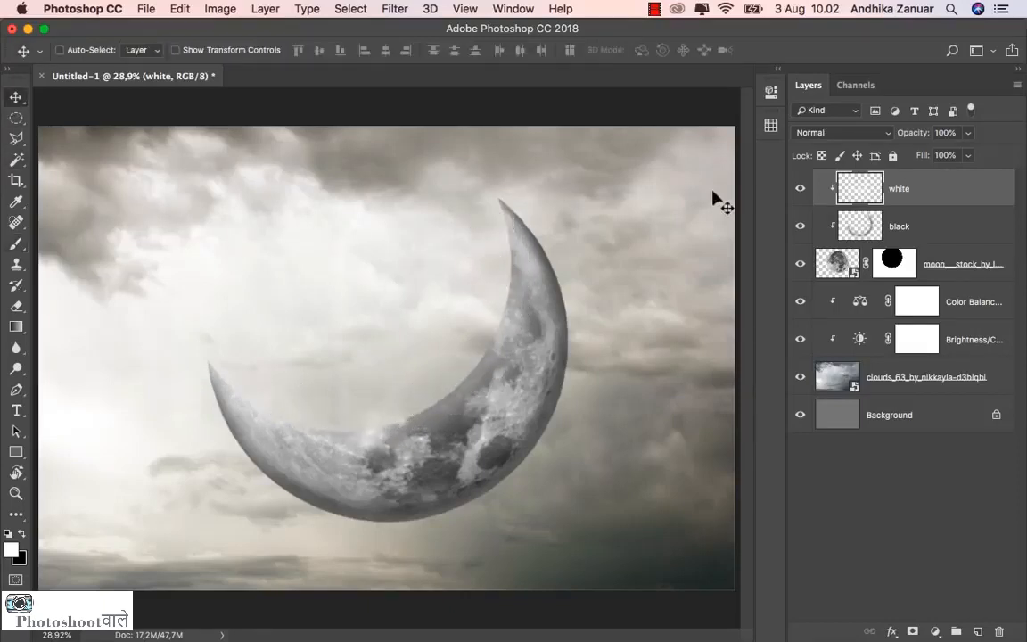
{"action": "left_click", "coordinate": [801, 191]}
Step: Add a third empty layer above the white layer, clip it to the moon, and name it color
{"action": "left_click", "coordinate": [978, 631]}
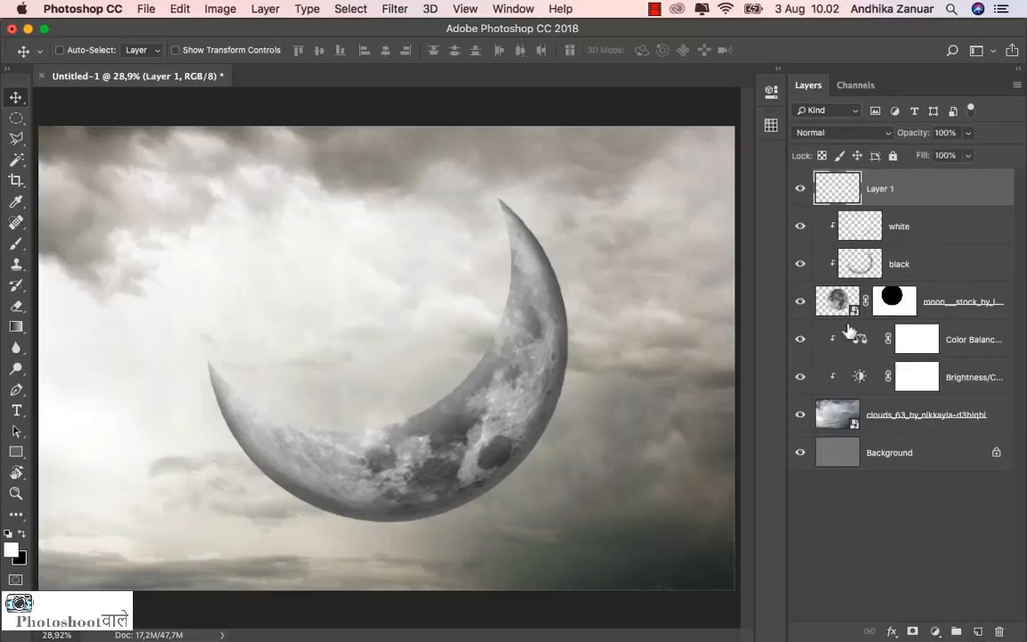
{"action": "right_click", "coordinate": [898, 193]}
{"action": "left_click", "coordinate": [796, 459]}
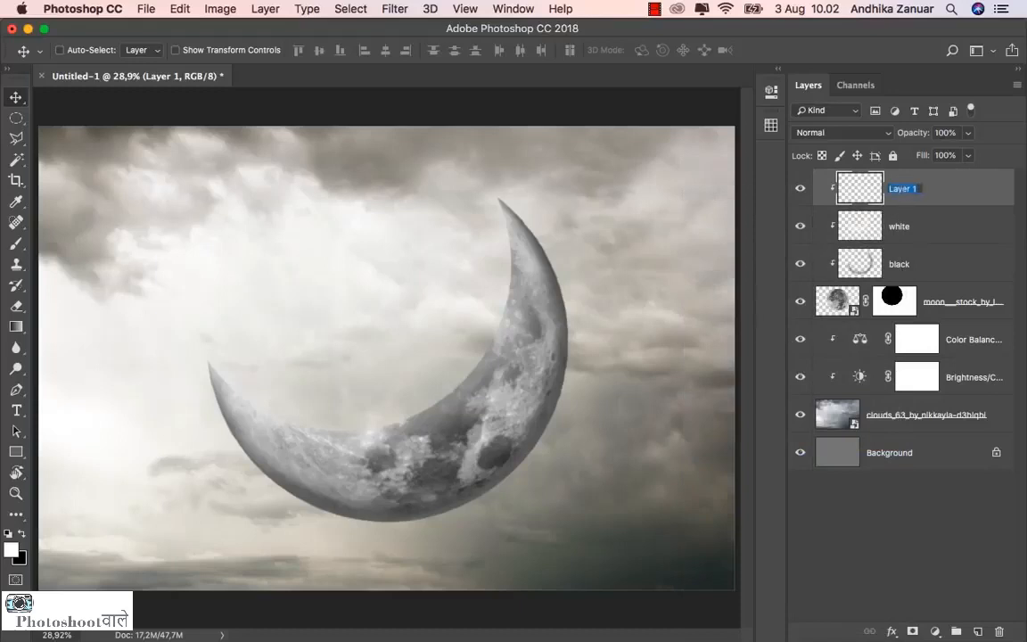
{"action": "key", "text": "Return"}
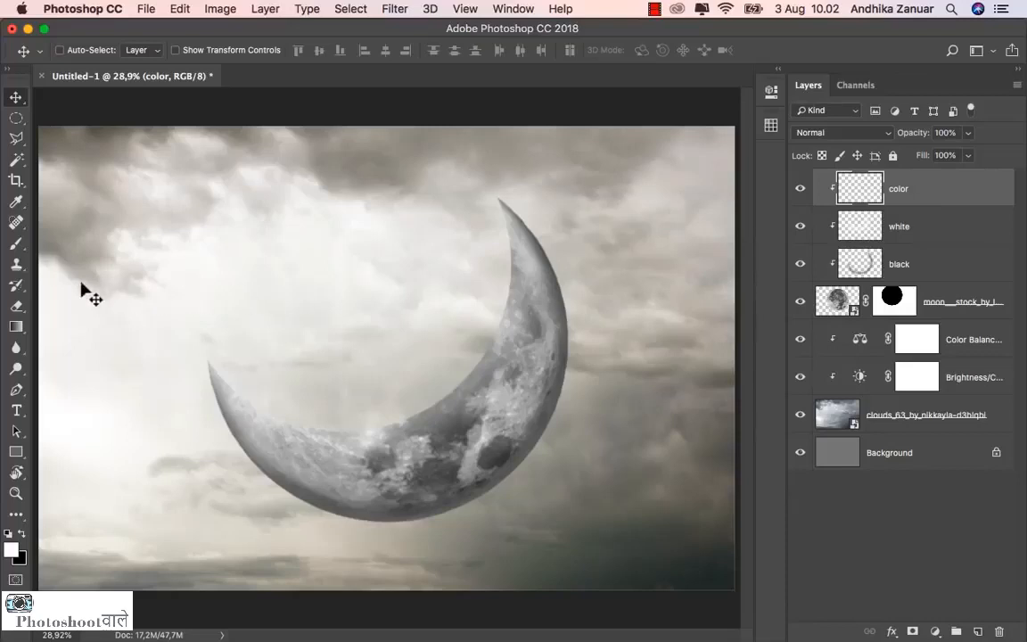
Step: Switch to a hard round 200 px brush with 100% hardness and set its opacity to 100%
{"action": "key", "text": "b"}
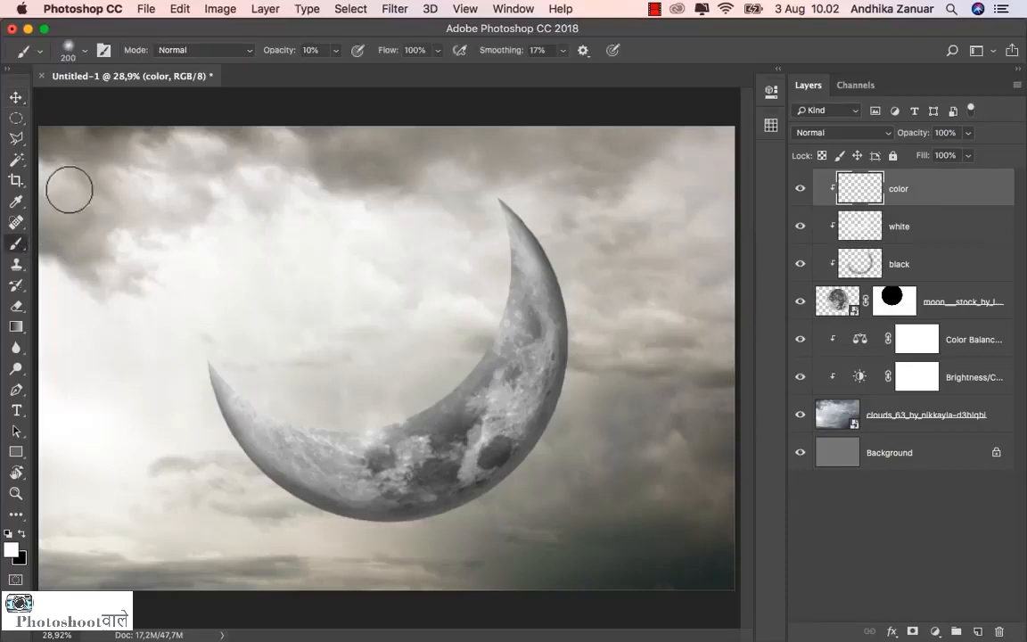
{"action": "left_click", "coordinate": [68, 51]}
{"action": "left_click", "coordinate": [108, 194]}
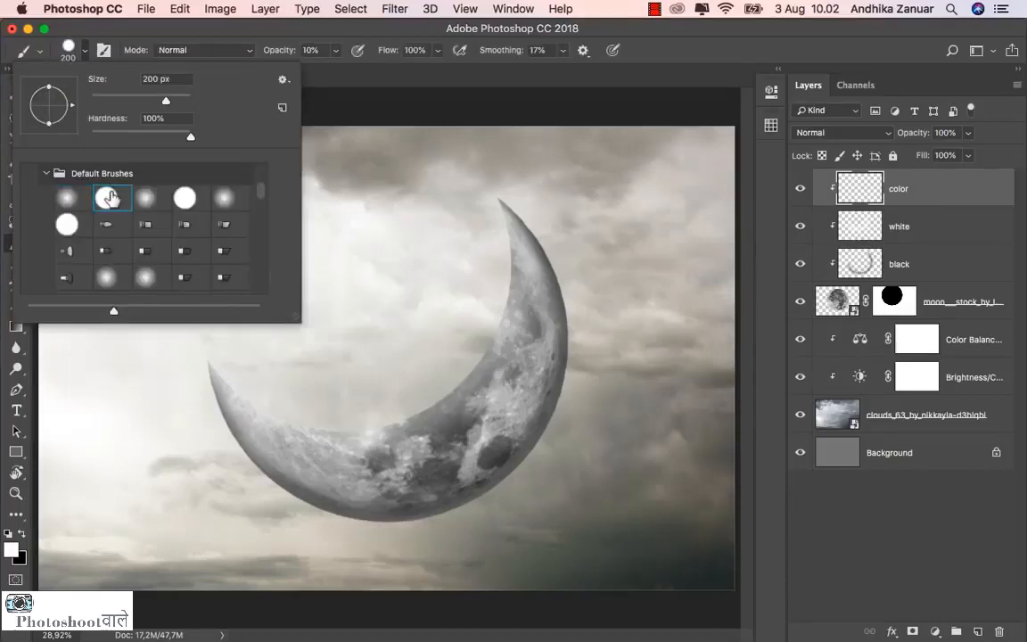
{"action": "left_click", "coordinate": [649, 59]}
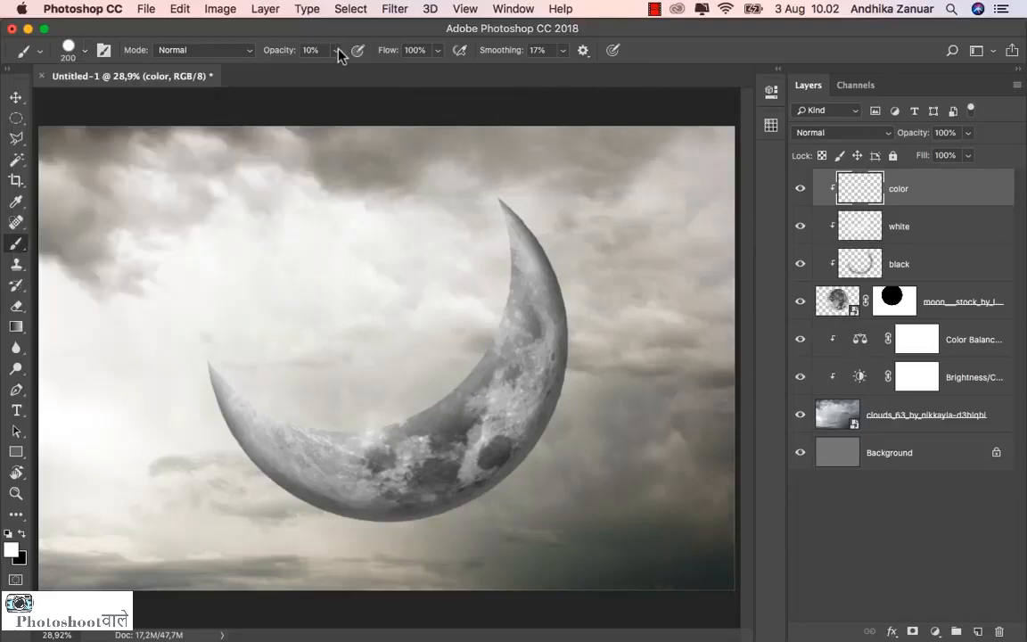
{"action": "left_click", "coordinate": [339, 52]}
{"action": "left_click_drag", "start_coordinate": [337, 71], "coordinate": [546, 67]}
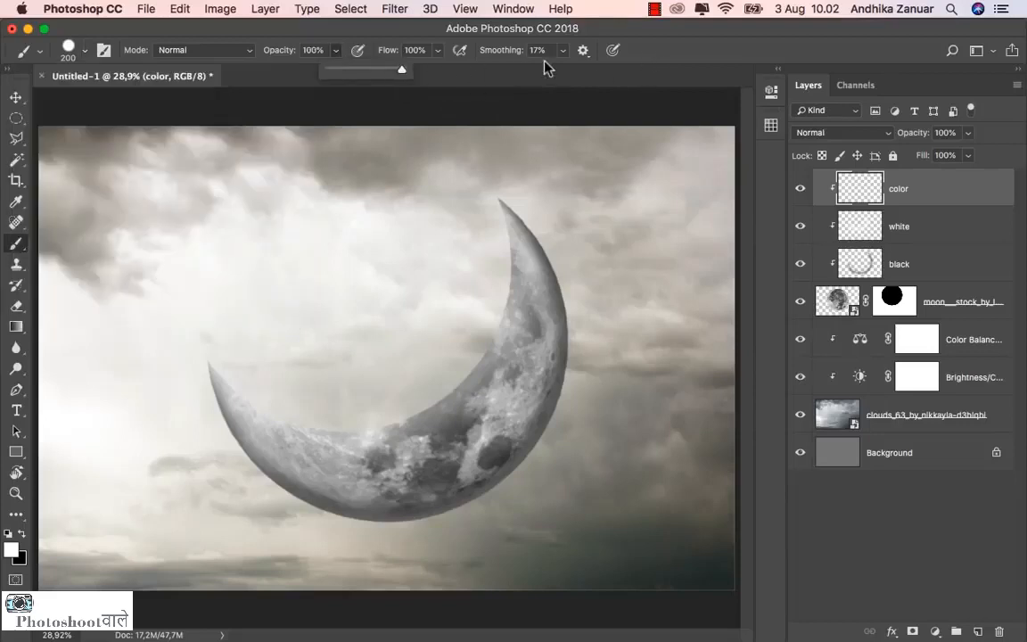
{"action": "left_click", "coordinate": [637, 51]}
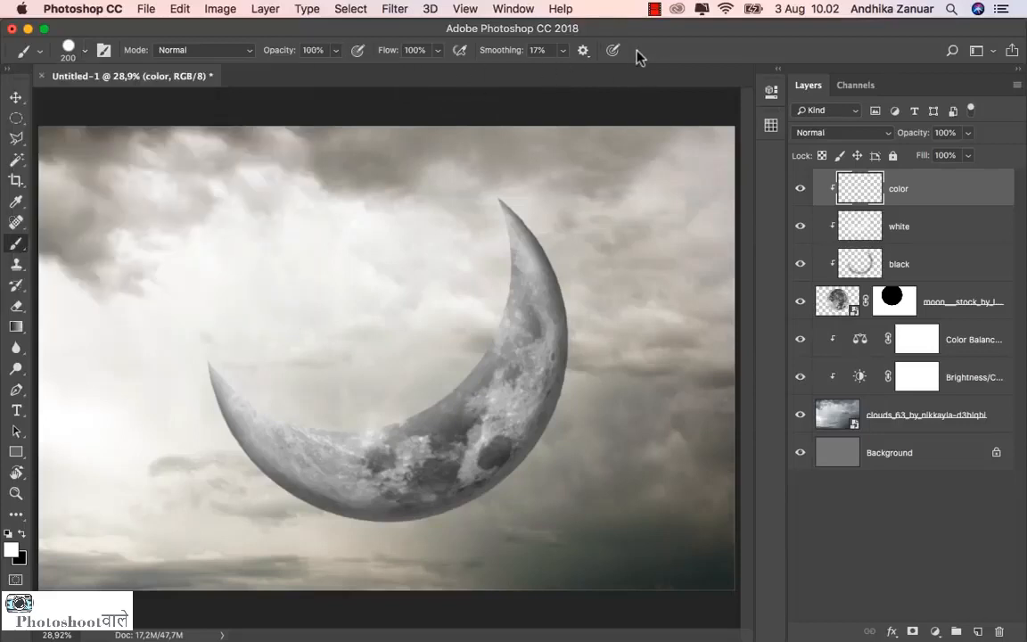
Step: Set the foreground color to orange ffb135 and paint over the entire crescent on the color layer
{"action": "left_click", "coordinate": [11, 553]}
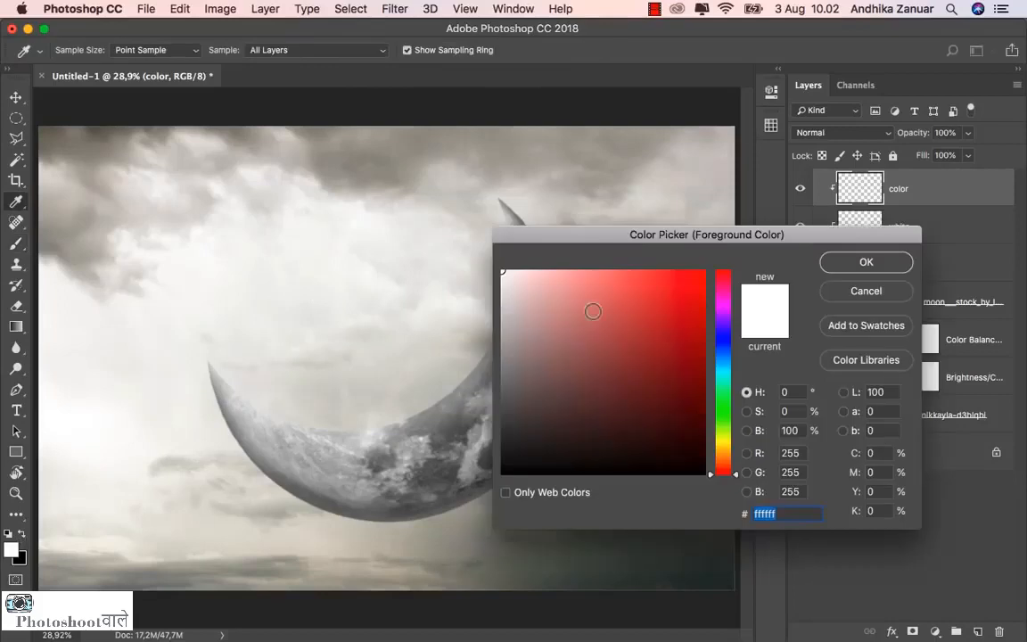
{"action": "left_click_drag", "start_coordinate": [612, 238], "coordinate": [695, 252]}
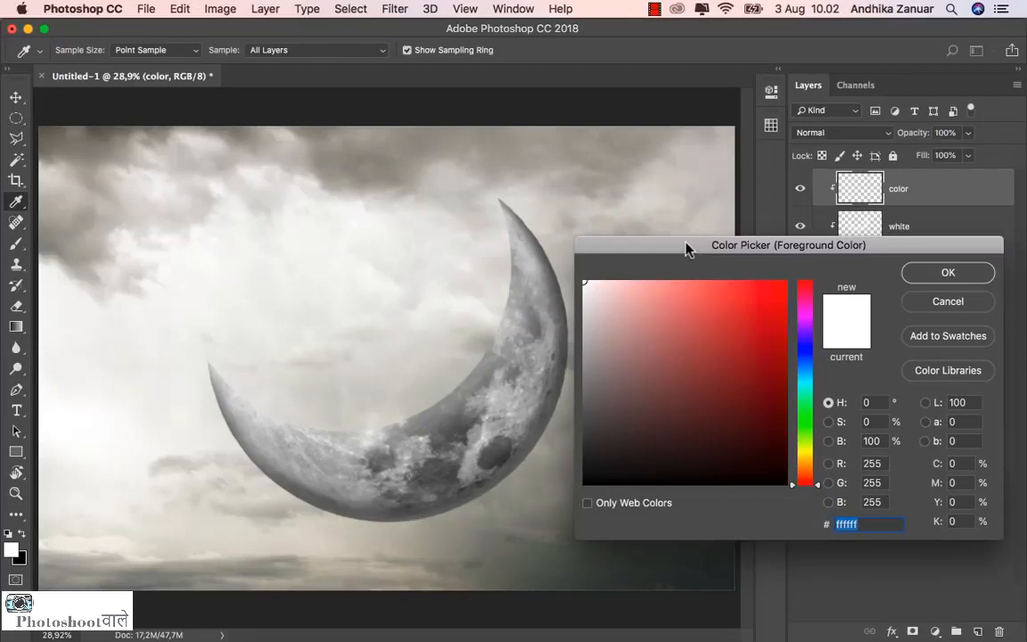
{"action": "left_click", "coordinate": [803, 466]}
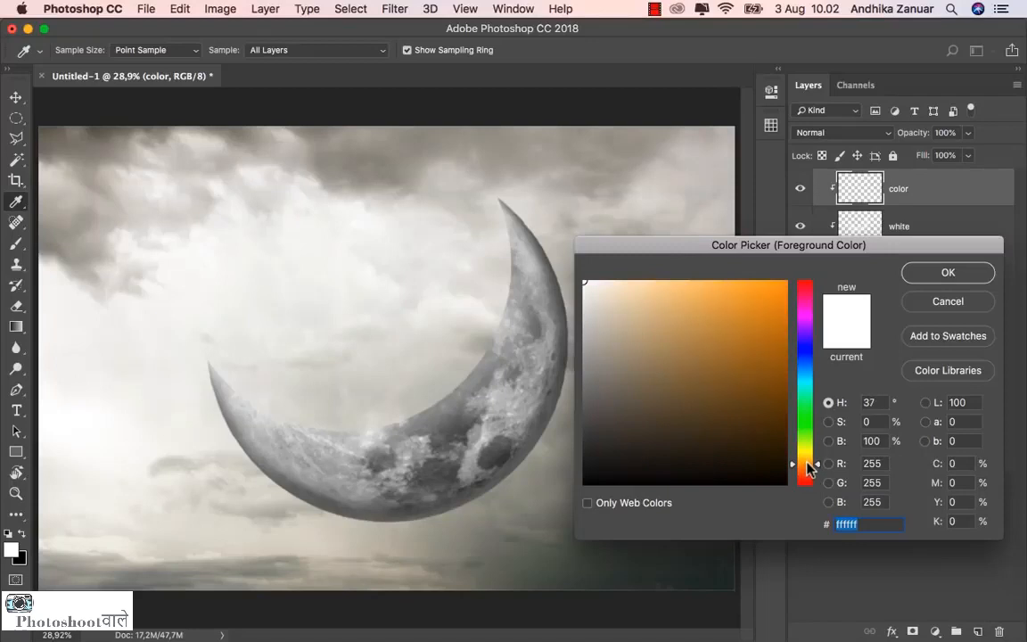
{"action": "left_click_drag", "start_coordinate": [764, 294], "coordinate": [746, 277]}
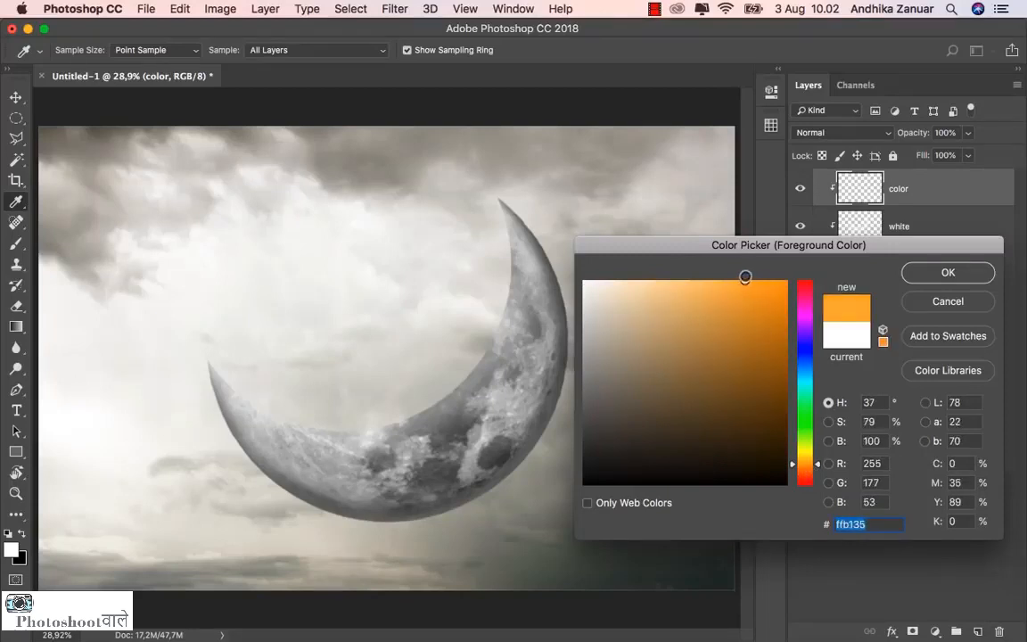
{"action": "left_click", "coordinate": [947, 272]}
{"action": "key", "text": "b"}
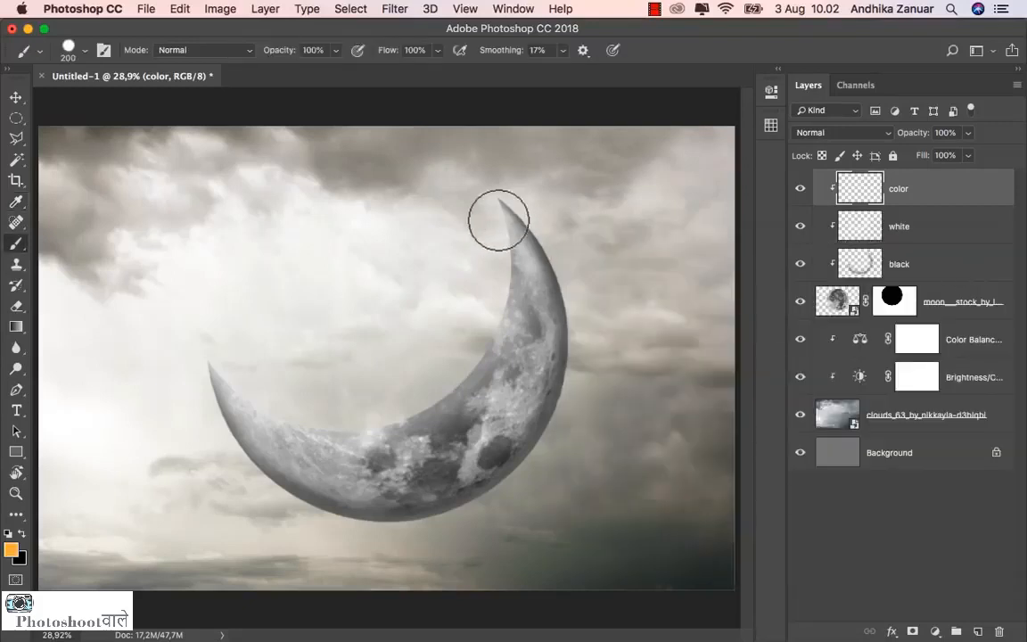
{"action": "mouse_move", "coordinate": [504, 207]}
{"action": "left_mouse_down"}
{"action": "mouse_move", "coordinate": [536, 323]}
{"action": "mouse_move", "coordinate": [552, 344]}
{"action": "mouse_move", "coordinate": [554, 311]}
{"action": "mouse_move", "coordinate": [543, 275]}
{"action": "mouse_move", "coordinate": [538, 465]}
{"action": "mouse_move", "coordinate": [515, 436]}
{"action": "mouse_move", "coordinate": [505, 254]}
{"action": "mouse_move", "coordinate": [499, 520]}
{"action": "mouse_move", "coordinate": [452, 369]}
{"action": "mouse_move", "coordinate": [389, 398]}
{"action": "mouse_move", "coordinate": [306, 405]}
{"action": "mouse_move", "coordinate": [264, 472]}
{"action": "mouse_move", "coordinate": [224, 433]}
{"action": "mouse_move", "coordinate": [209, 346]}
{"action": "left_mouse_up"}
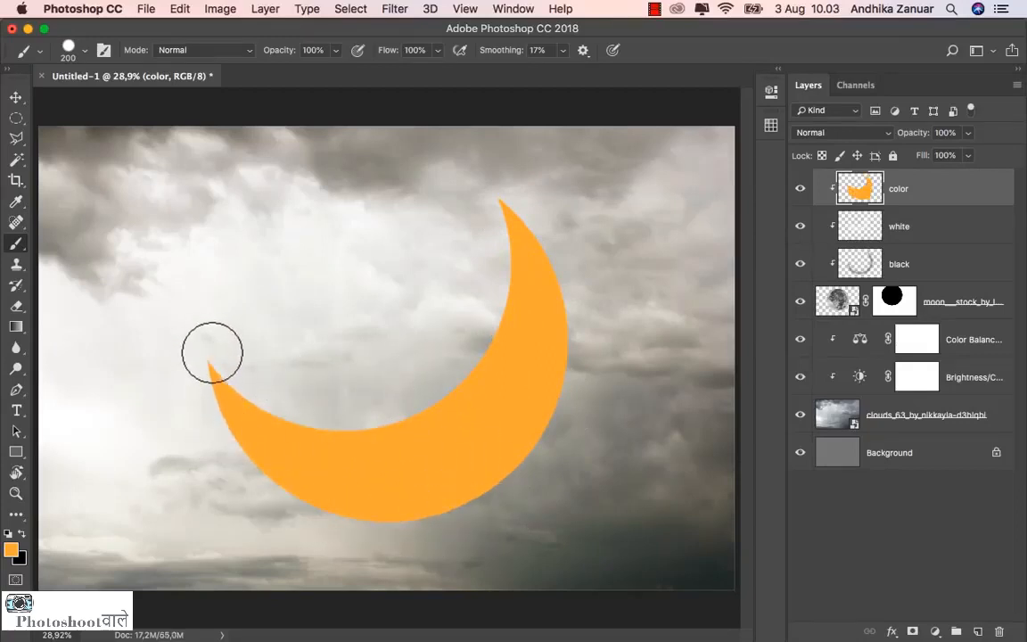
Step: Set the color layer's blend mode to Multiply and its opacity to 10%
{"action": "left_click", "coordinate": [16, 96]}
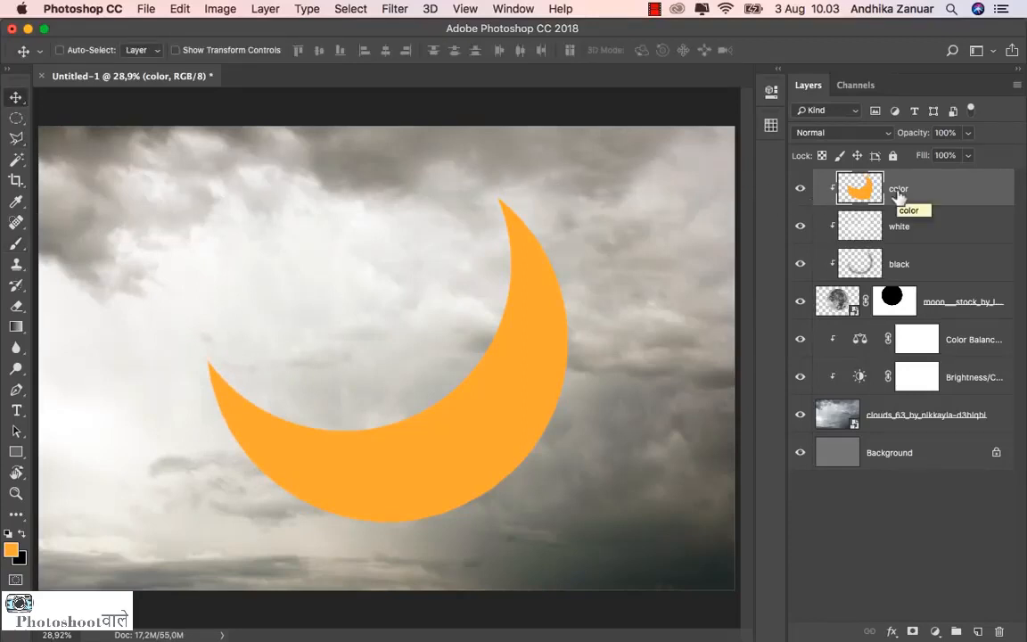
{"action": "left_click", "coordinate": [855, 135]}
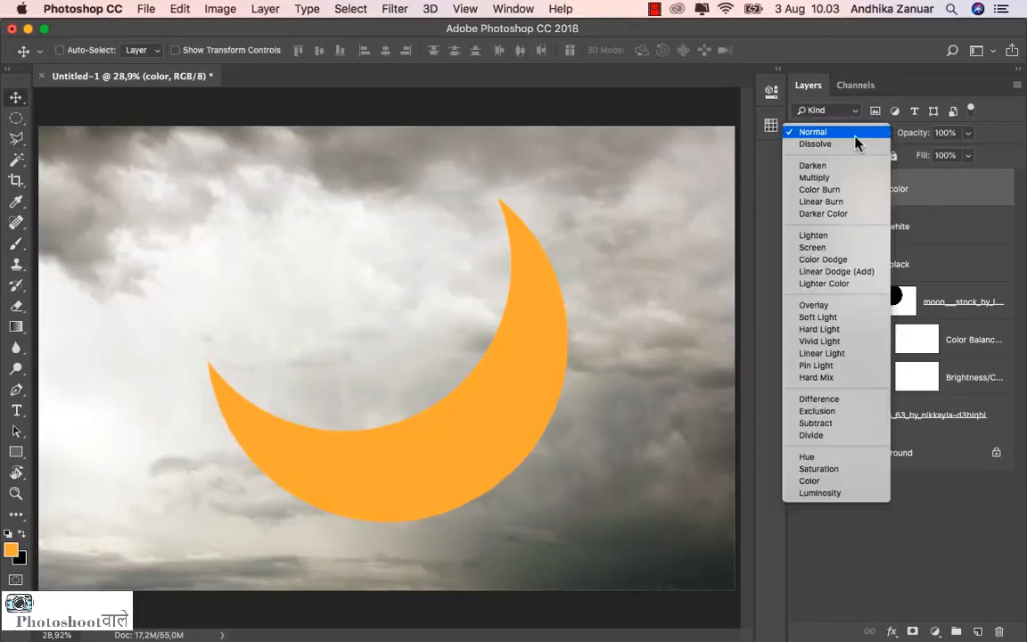
{"action": "left_click", "coordinate": [855, 178]}
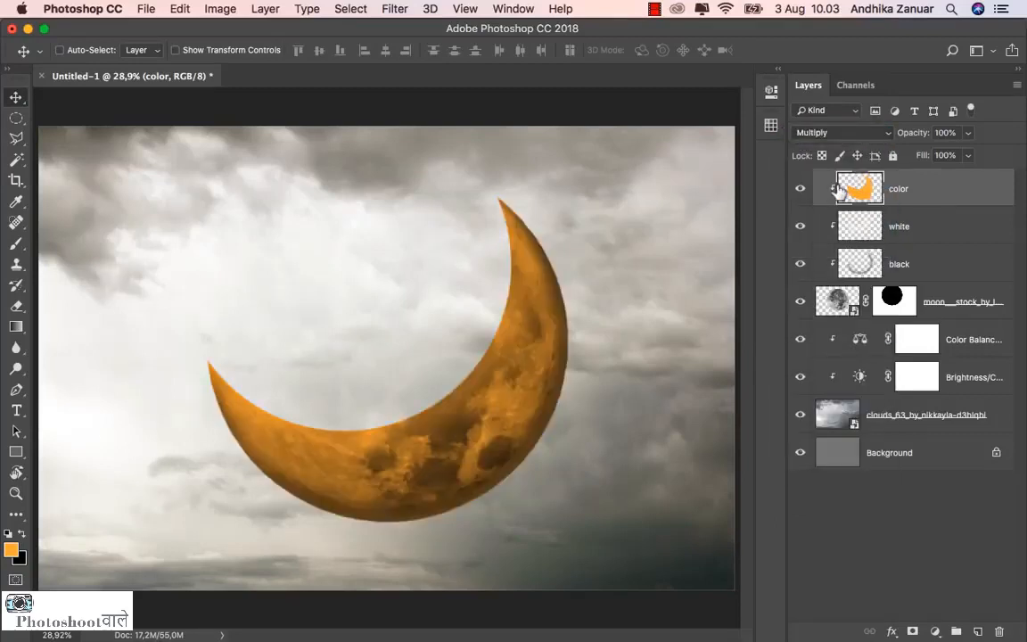
{"action": "left_click", "coordinate": [967, 138]}
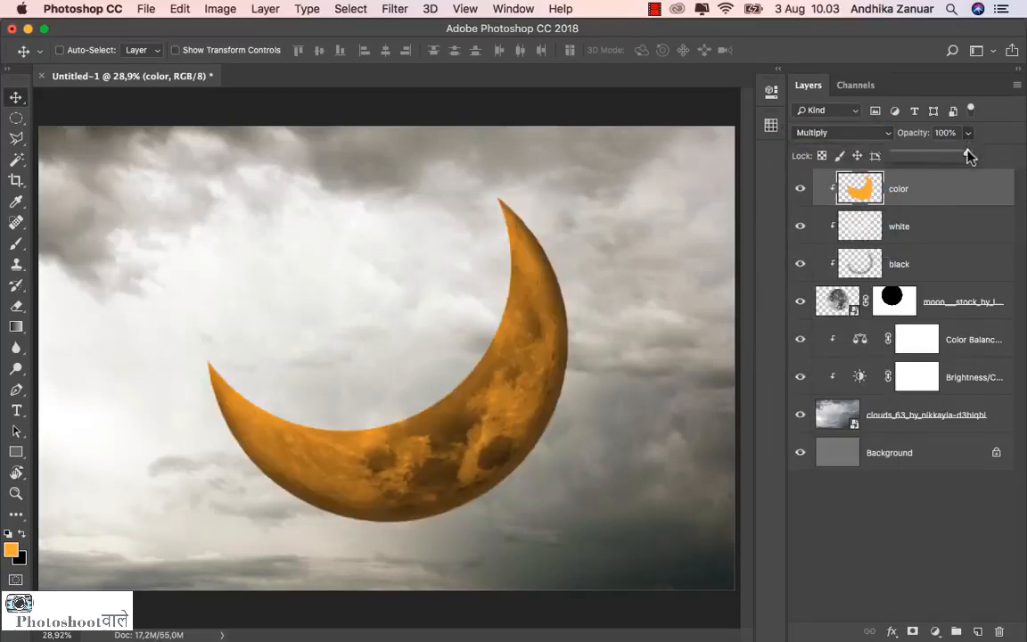
{"action": "left_click_drag", "start_coordinate": [930, 158], "coordinate": [900, 158]}
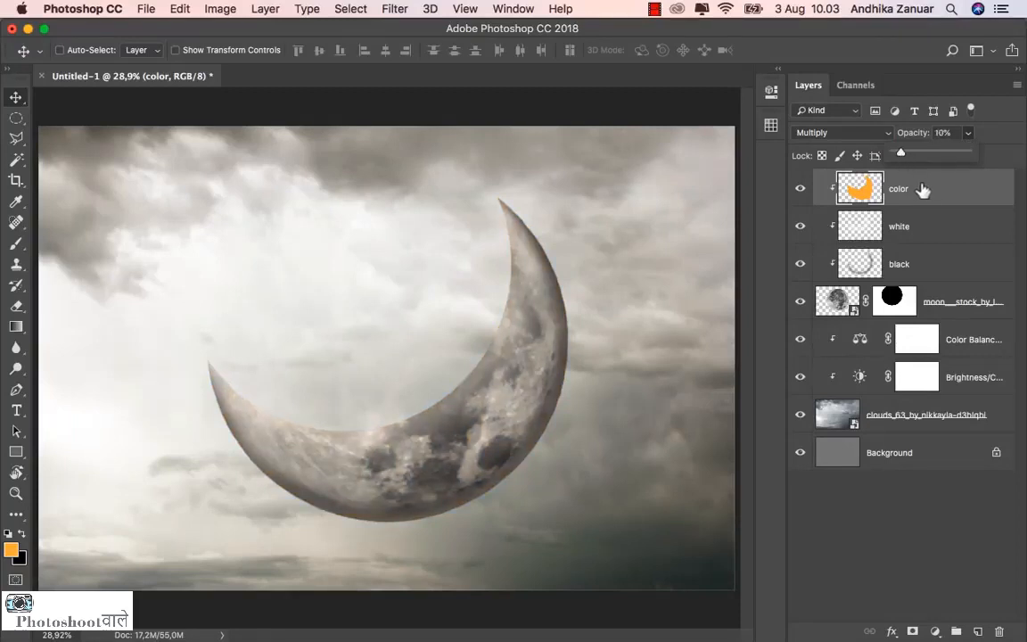
{"action": "left_click", "coordinate": [922, 190]}
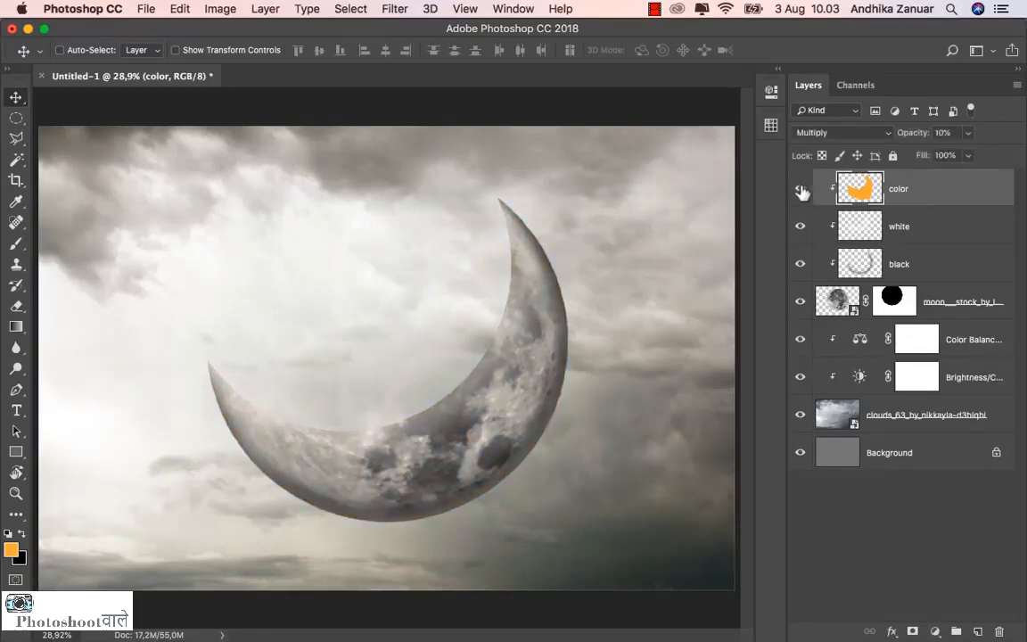
Step: Duplicate the color layer, set the copy to Overlay at 33% opacity, and compare the moon with and without it
{"action": "left_click_drag", "start_coordinate": [918, 196], "coordinate": [979, 632]}
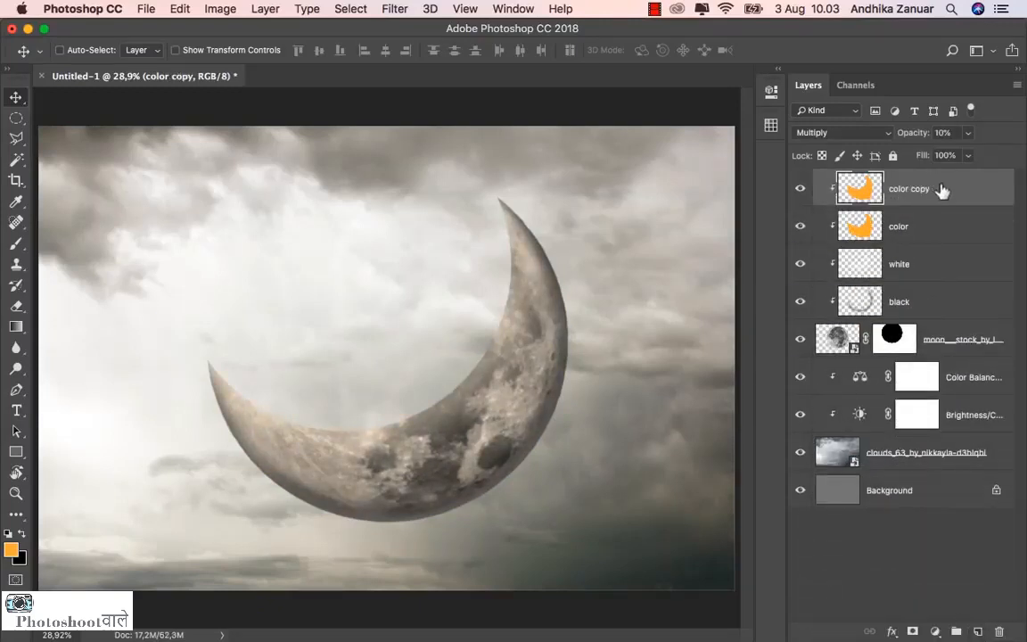
{"action": "left_click", "coordinate": [854, 135]}
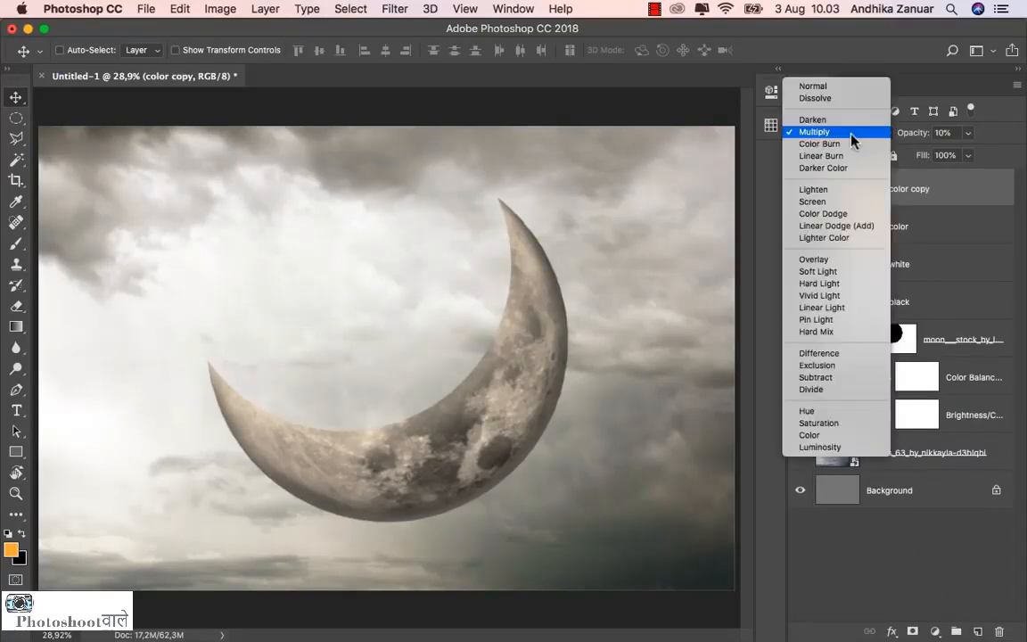
{"action": "left_click", "coordinate": [844, 260]}
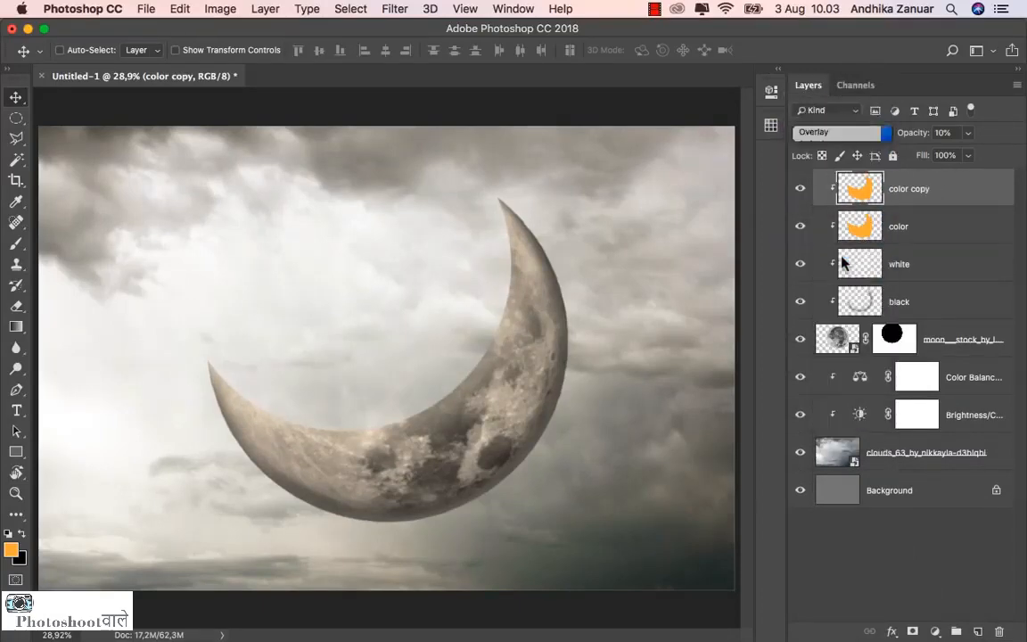
{"action": "left_click", "coordinate": [968, 133]}
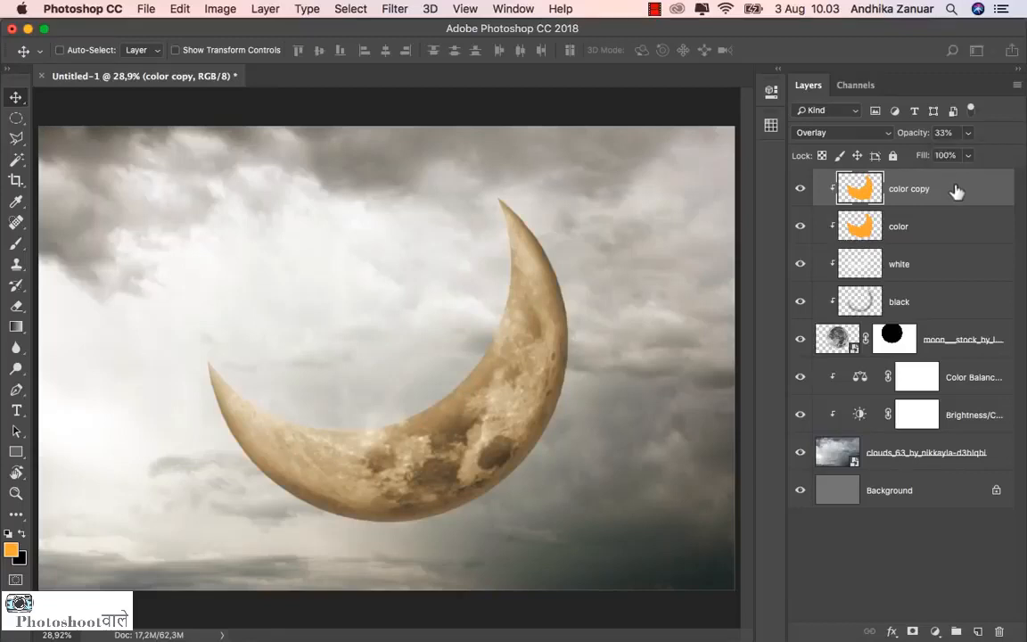
{"action": "left_click", "coordinate": [799, 188]}
{"action": "left_click", "coordinate": [800, 188]}
Step: Add an empty layer above the color copy layer, clip it to the moon, and name it white
{"action": "left_click", "coordinate": [981, 632]}
{"action": "right_click", "coordinate": [907, 195]}
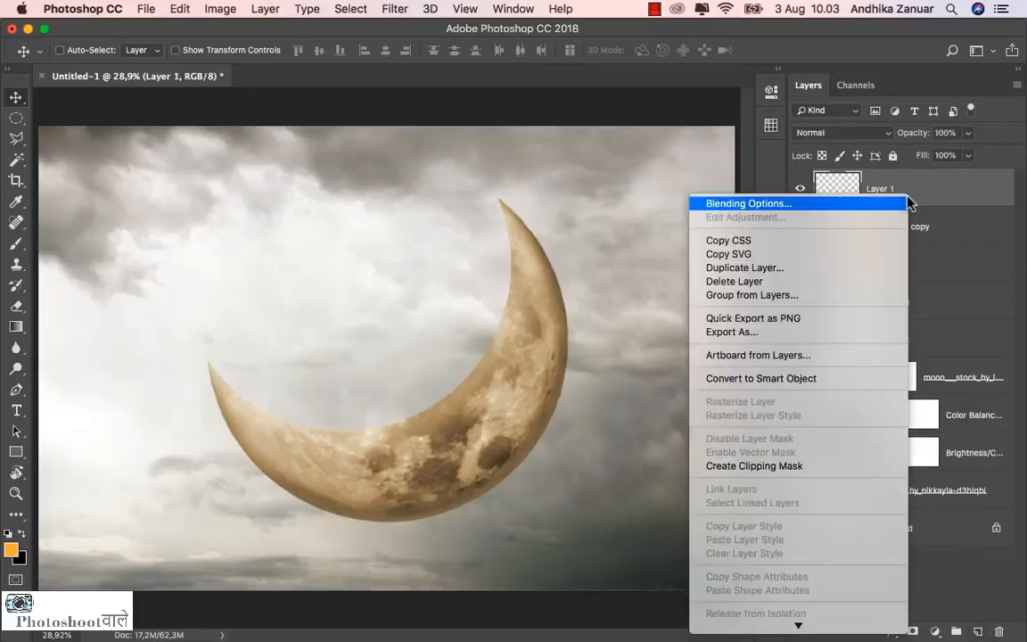
{"action": "left_click", "coordinate": [788, 465]}
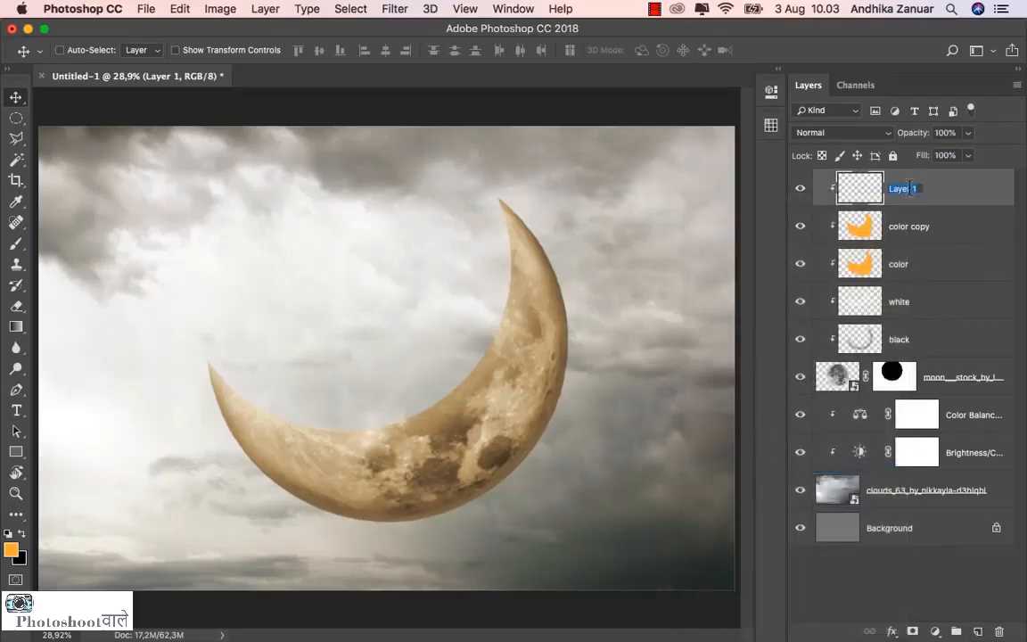
{"action": "type", "text": "white"}
{"action": "key", "text": "Return"}
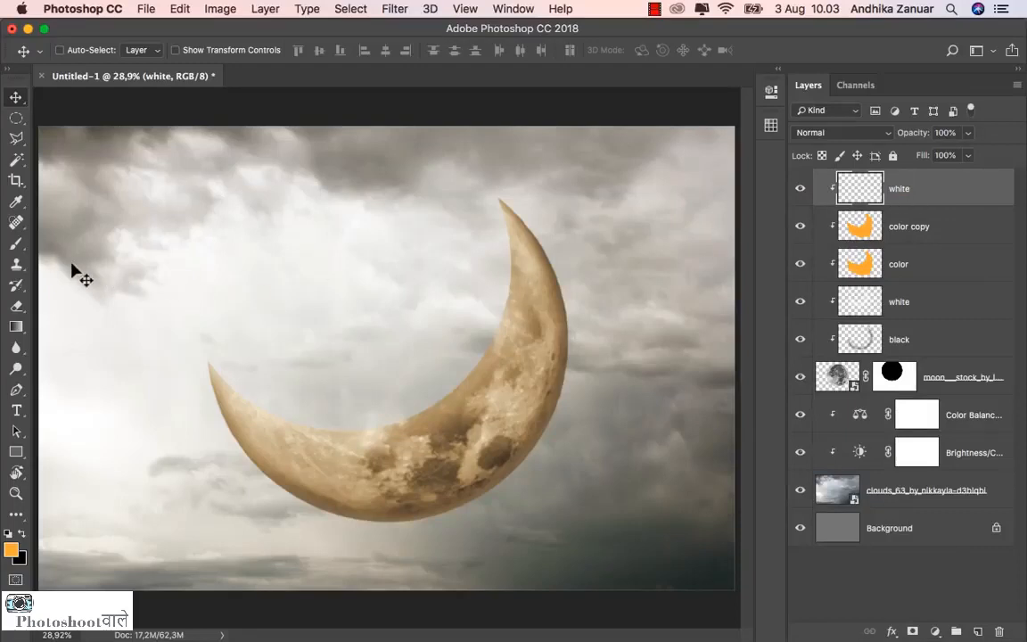
Step: Switch to a soft round brush with 0% hardness and set its smoothing to 20%
{"action": "left_click", "coordinate": [16, 242]}
{"action": "left_click", "coordinate": [20, 537]}
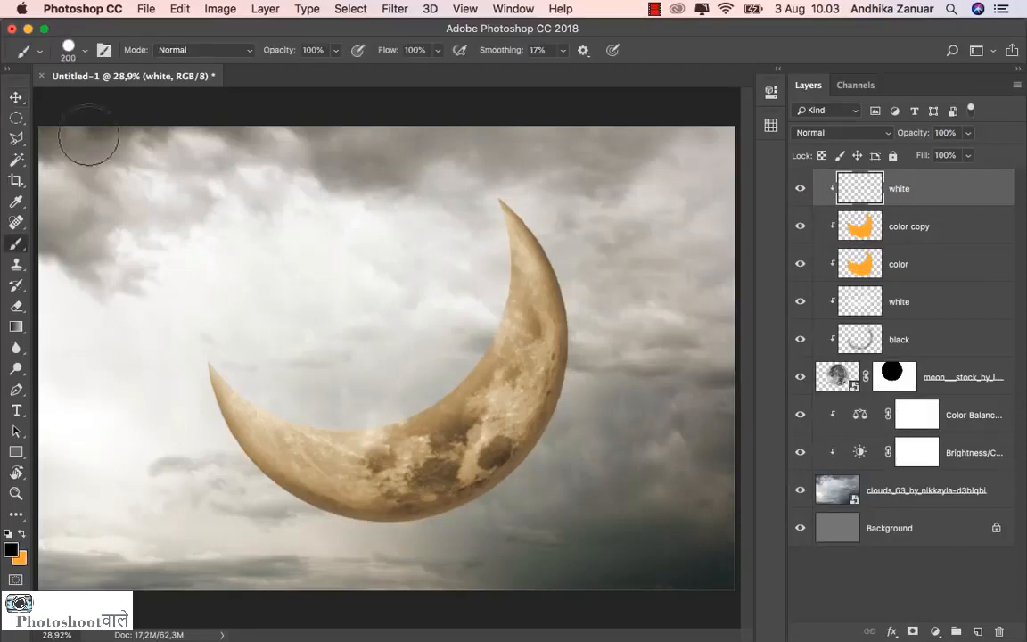
{"action": "left_click", "coordinate": [68, 50]}
{"action": "left_click", "coordinate": [69, 200]}
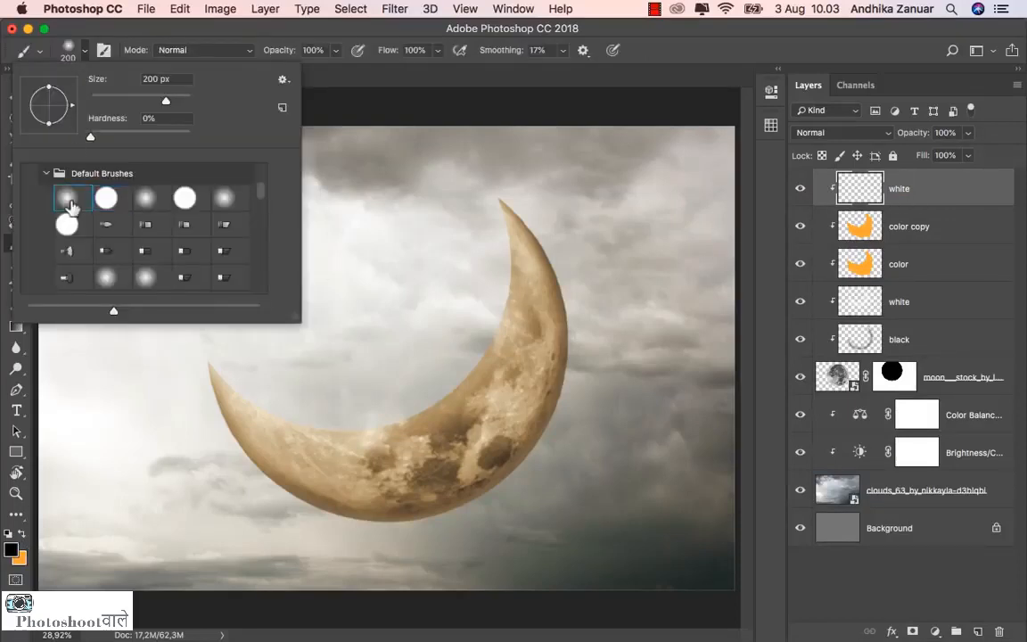
{"action": "left_click", "coordinate": [337, 50]}
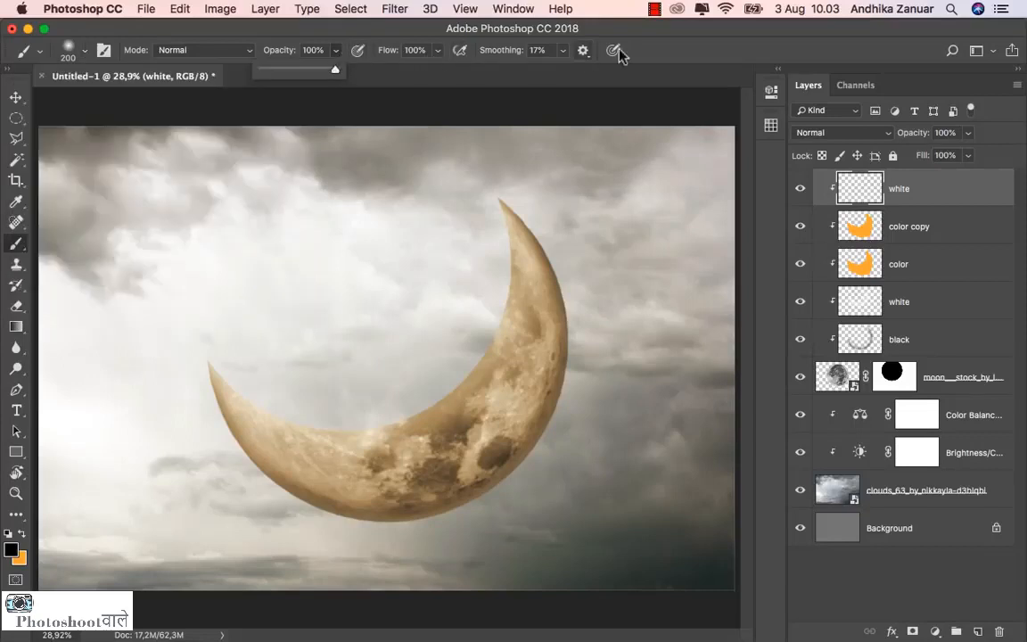
{"action": "left_click", "coordinate": [563, 50]}
{"action": "left_click_drag", "start_coordinate": [561, 71], "coordinate": [565, 74]}
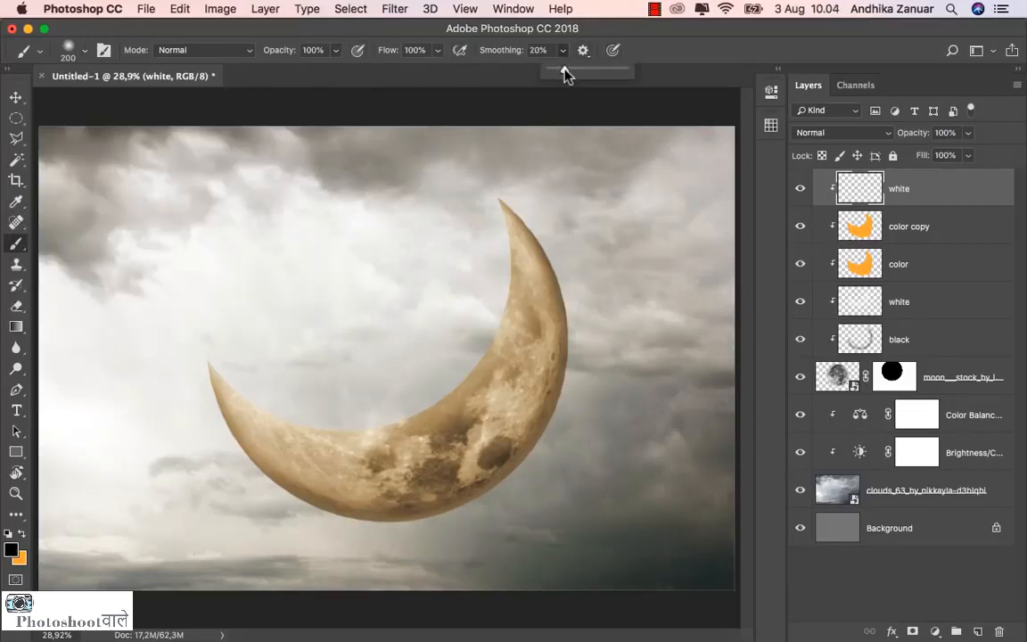
{"action": "left_click", "coordinate": [644, 55]}
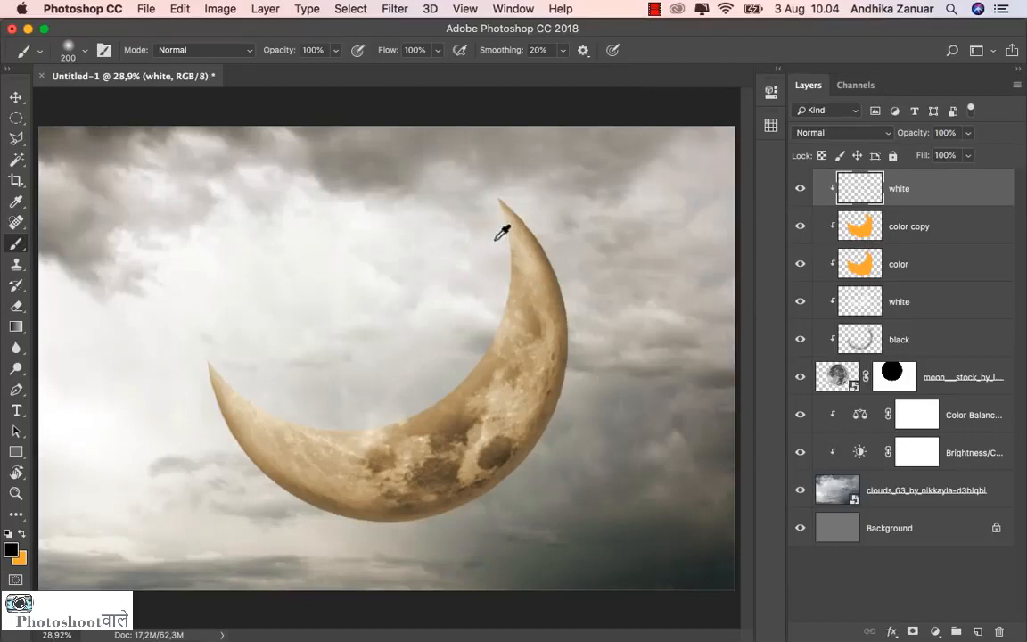
Step: Reduce the brush size to 60 px and make white the foreground color
{"action": "scroll", "coordinate": [503, 233], "scroll_direction": "up", "scroll_amount": 5}
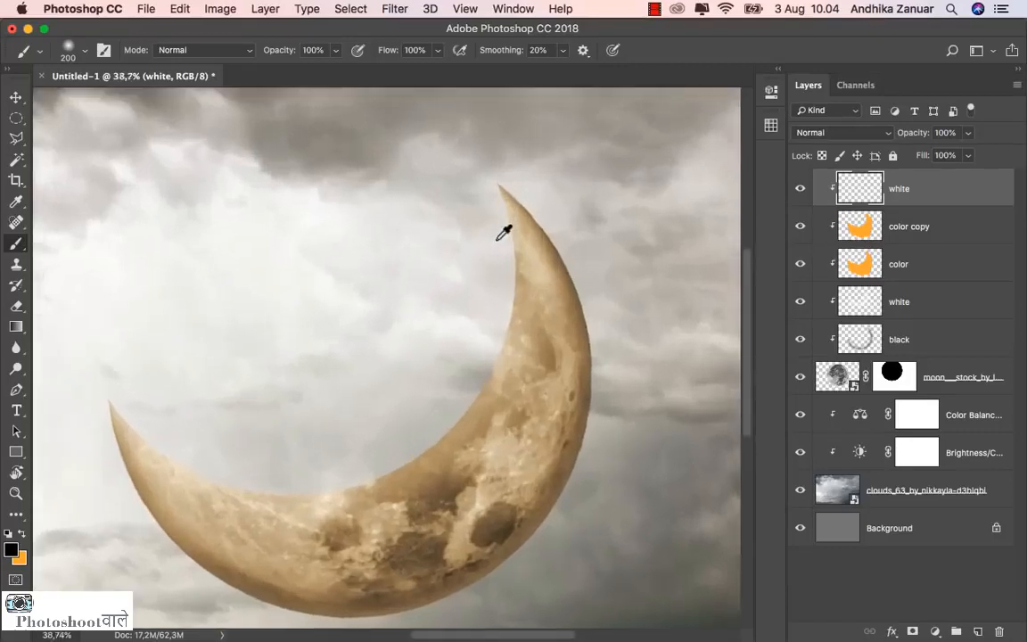
{"action": "scroll", "coordinate": [416, 257], "scroll_direction": "up", "scroll_amount": 3}
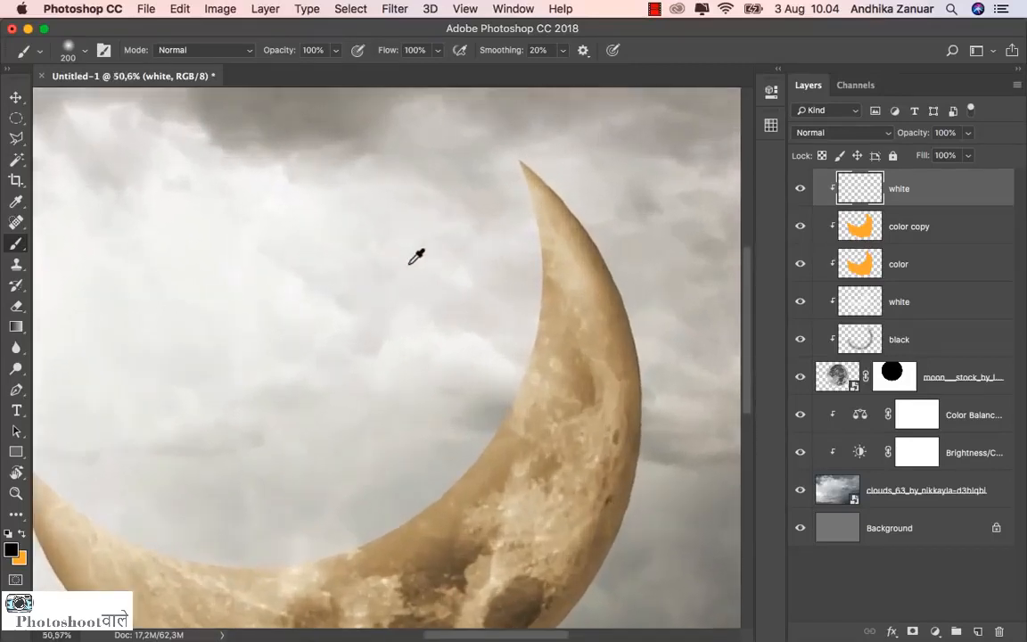
{"action": "key", "text": "bracketleft"}
{"action": "key", "text": "bracketleft"}
{"action": "key", "text": "bracketleft"}
{"action": "key", "text": "bracketleft"}
{"action": "key", "text": "bracketleft"}
{"action": "key", "text": "bracketleft"}
{"action": "key", "text": "bracketleft"}
{"action": "key", "text": "bracketleft"}
{"action": "left_click", "coordinate": [22, 534]}
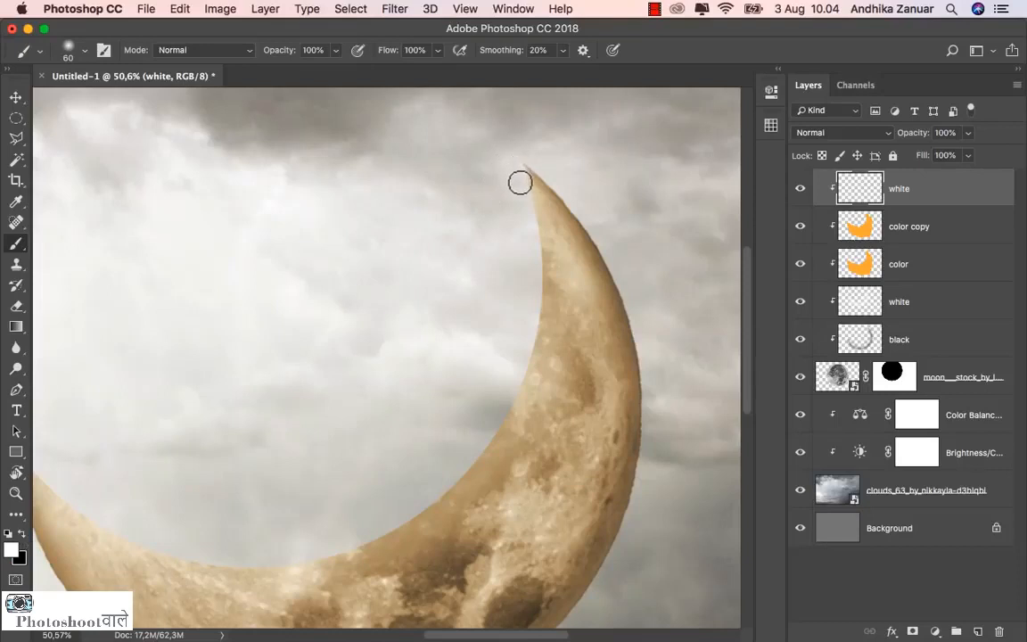
Step: Paint a thin white rim light along the crescent's whole inner edge, from tip to tip, on the new white layer
{"action": "scroll", "coordinate": [501, 186], "scroll_direction": "down", "scroll_amount": 2}
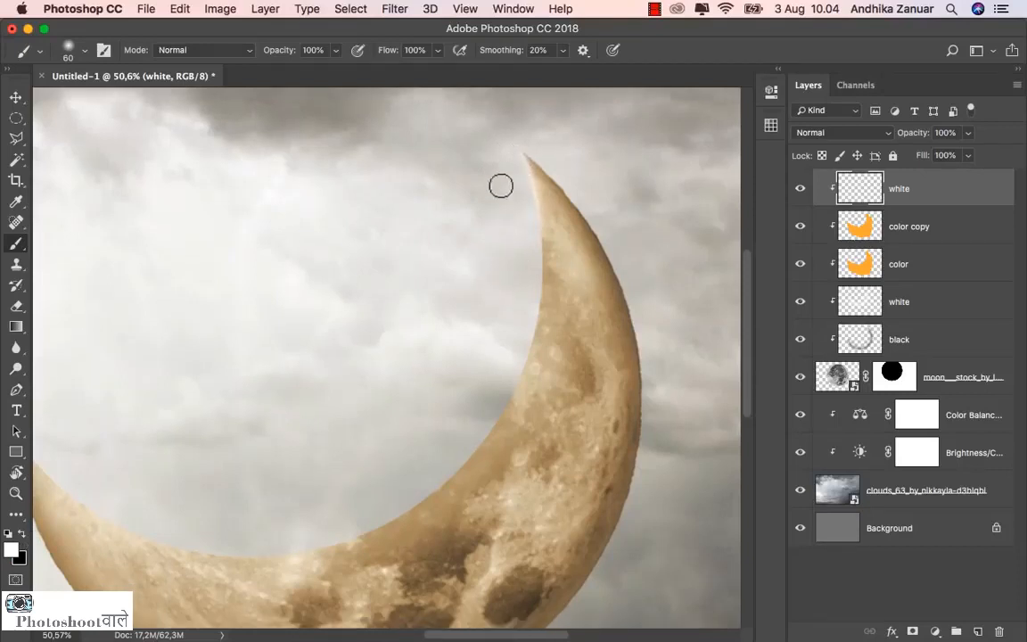
{"action": "left_click_drag", "start_coordinate": [534, 230], "coordinate": [534, 337]}
{"action": "scroll", "coordinate": [451, 357], "scroll_direction": "down", "scroll_amount": 1}
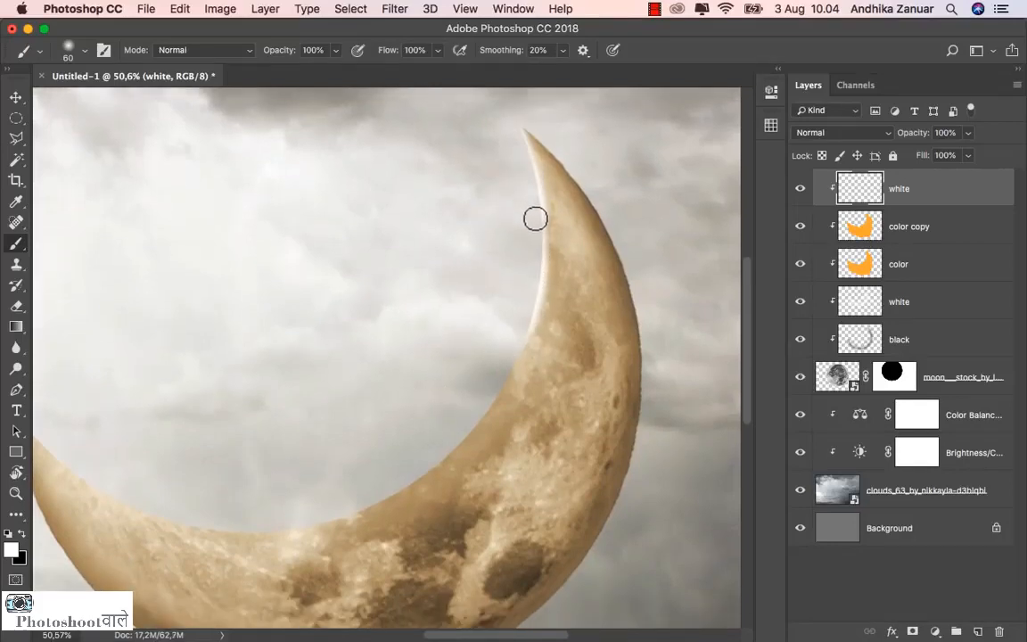
{"action": "mouse_move", "coordinate": [535, 218]}
{"action": "left_mouse_down"}
{"action": "mouse_move", "coordinate": [519, 353]}
{"action": "mouse_move", "coordinate": [472, 425]}
{"action": "mouse_move", "coordinate": [440, 452]}
{"action": "left_mouse_up"}
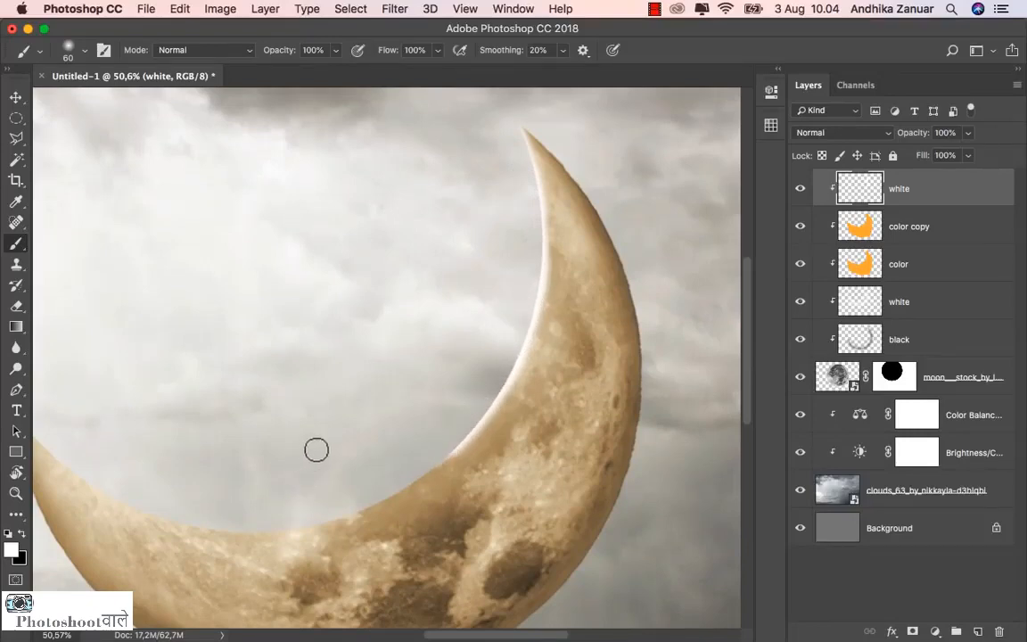
{"action": "mouse_move", "coordinate": [490, 394]}
{"action": "left_mouse_down"}
{"action": "mouse_move", "coordinate": [373, 504]}
{"action": "mouse_move", "coordinate": [297, 525]}
{"action": "mouse_move", "coordinate": [208, 526]}
{"action": "left_mouse_up"}
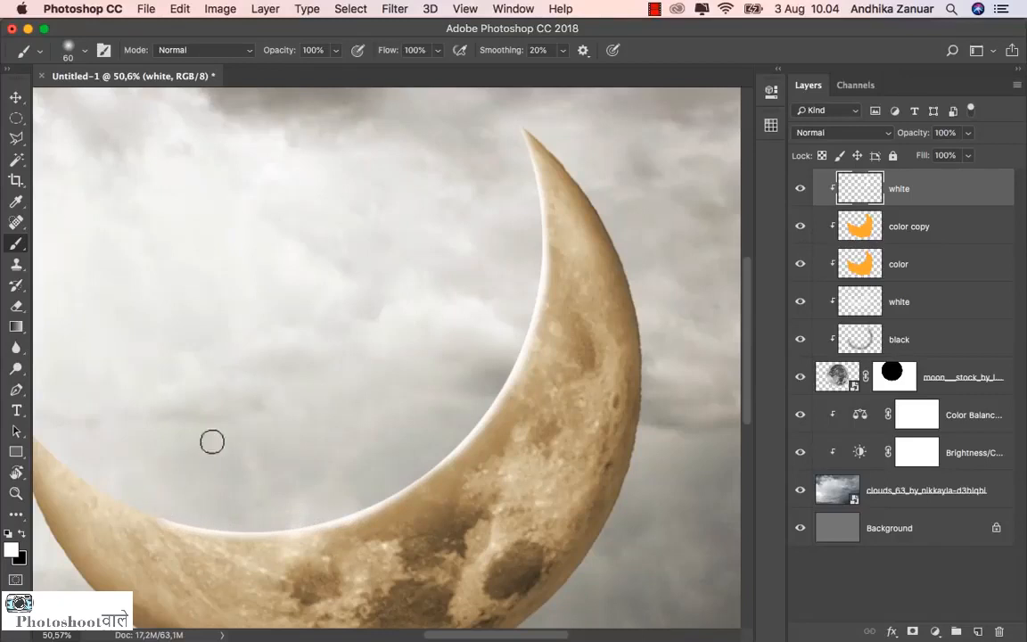
{"action": "left_click_drag", "start_coordinate": [229, 449], "coordinate": [378, 426]}
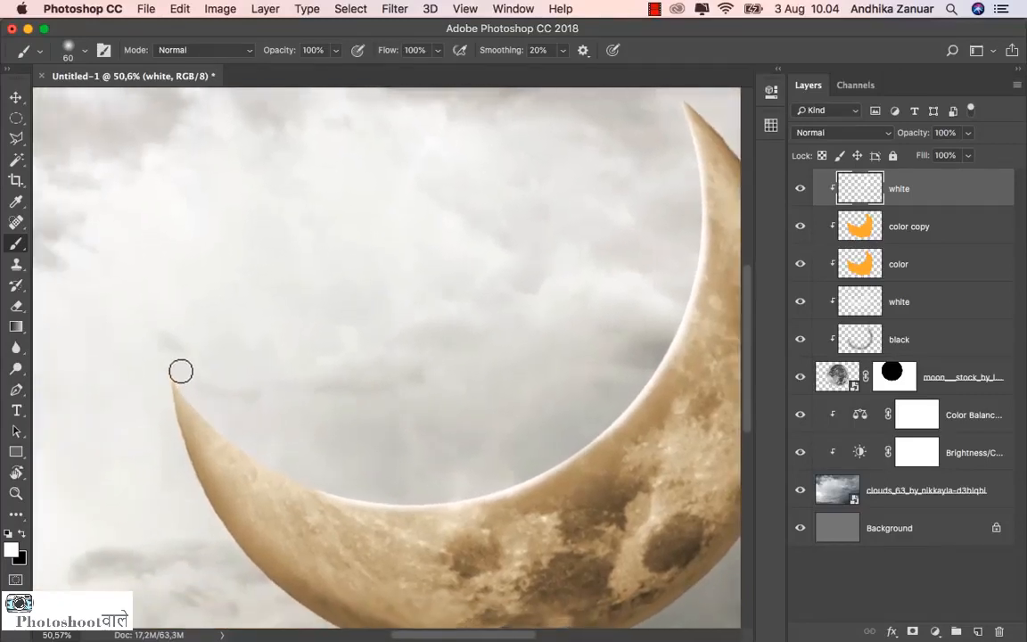
{"action": "mouse_move", "coordinate": [192, 403]}
{"action": "left_mouse_down"}
{"action": "mouse_move", "coordinate": [274, 467]}
{"action": "mouse_move", "coordinate": [354, 493]}
{"action": "left_mouse_up"}
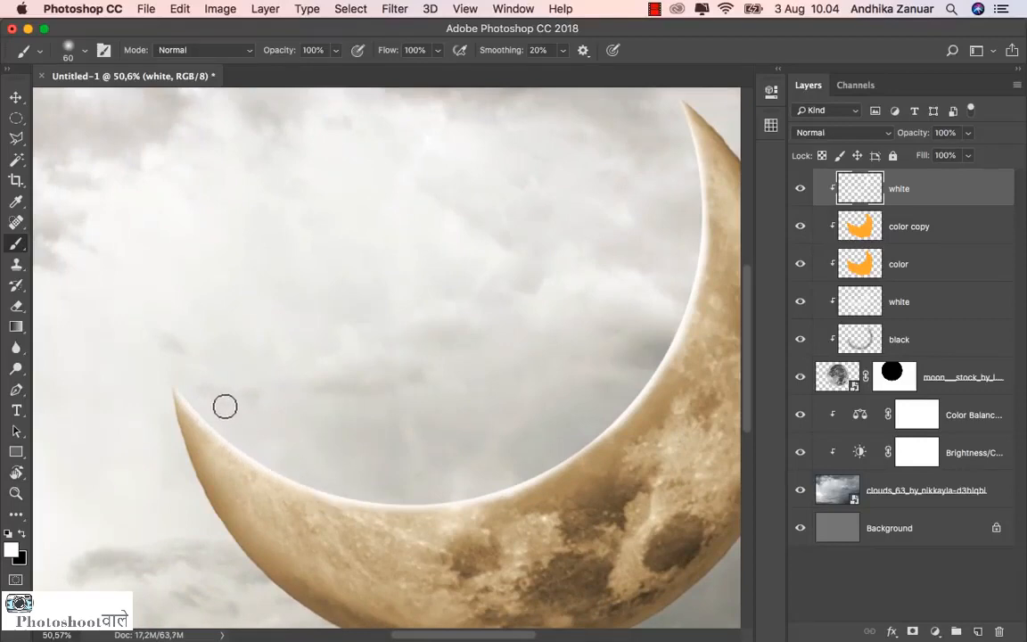
{"action": "mouse_move", "coordinate": [177, 378]}
{"action": "left_mouse_down"}
{"action": "mouse_move", "coordinate": [282, 471]}
{"action": "mouse_move", "coordinate": [378, 499]}
{"action": "mouse_move", "coordinate": [503, 494]}
{"action": "mouse_move", "coordinate": [553, 458]}
{"action": "left_mouse_up"}
{"action": "scroll", "coordinate": [537, 452], "scroll_direction": "right", "scroll_amount": 4}
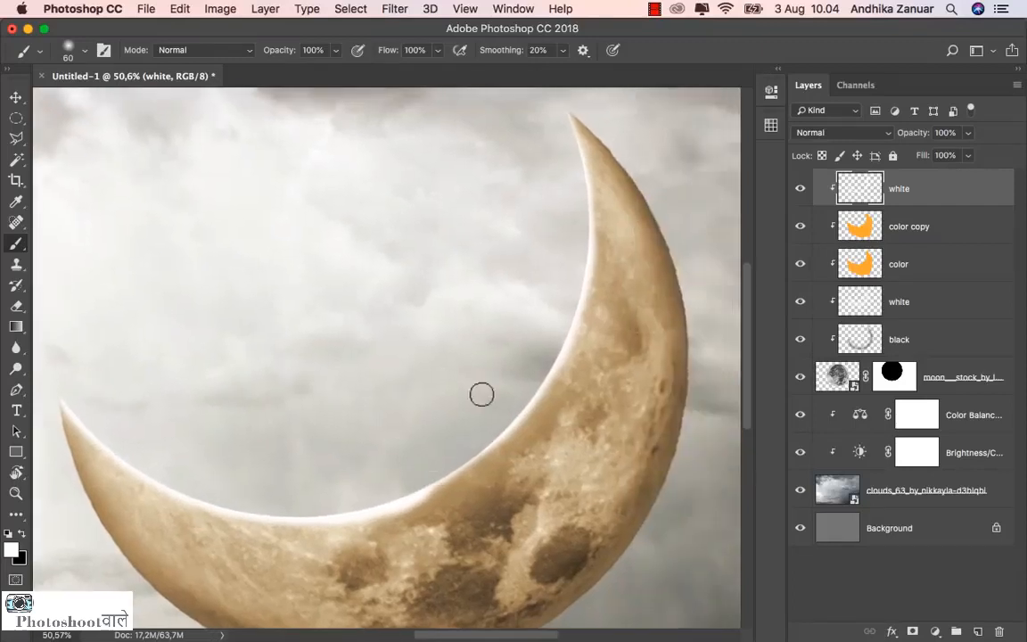
{"action": "mouse_move", "coordinate": [575, 301]}
{"action": "left_mouse_down"}
{"action": "mouse_move", "coordinate": [564, 345]}
{"action": "mouse_move", "coordinate": [506, 431]}
{"action": "mouse_move", "coordinate": [420, 486]}
{"action": "left_mouse_up"}
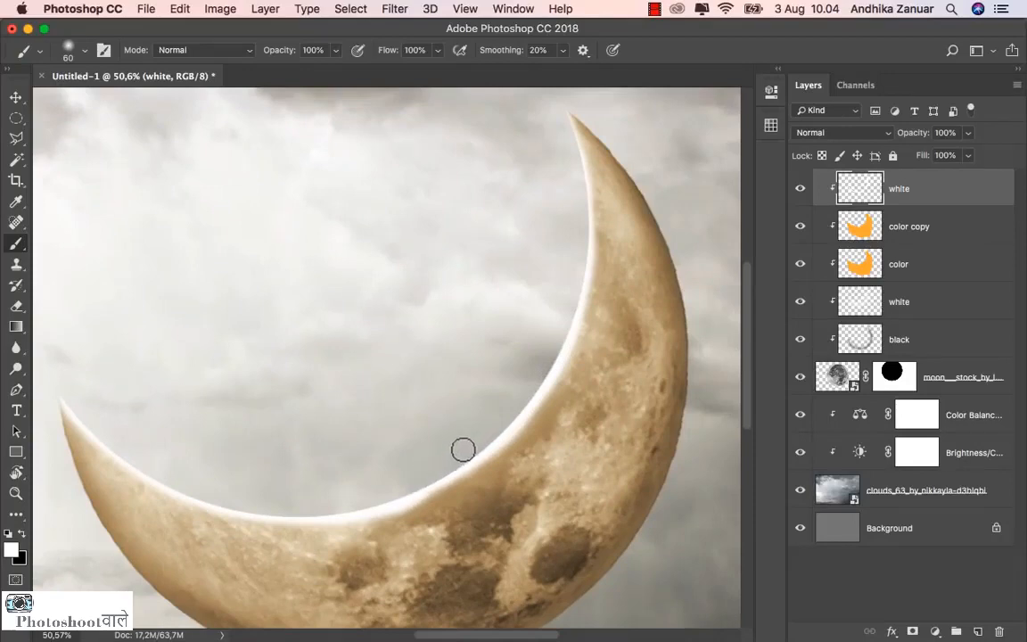
Step: Strengthen the white rim light along the crescent's lower inner edge with two more brush strokes on the white layer
{"action": "mouse_move", "coordinate": [462, 450]}
{"action": "left_mouse_down"}
{"action": "mouse_move", "coordinate": [438, 482]}
{"action": "mouse_move", "coordinate": [404, 500]}
{"action": "left_mouse_up"}
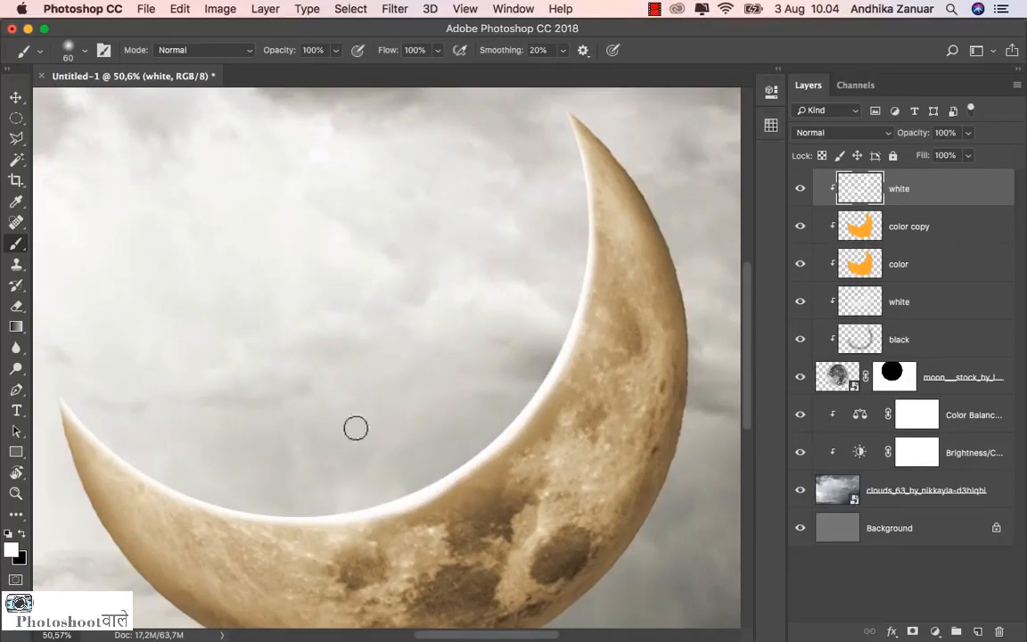
{"action": "mouse_move", "coordinate": [533, 378]}
{"action": "left_mouse_down"}
{"action": "mouse_move", "coordinate": [502, 432]}
{"action": "mouse_move", "coordinate": [471, 460]}
{"action": "mouse_move", "coordinate": [431, 474]}
{"action": "left_mouse_up"}
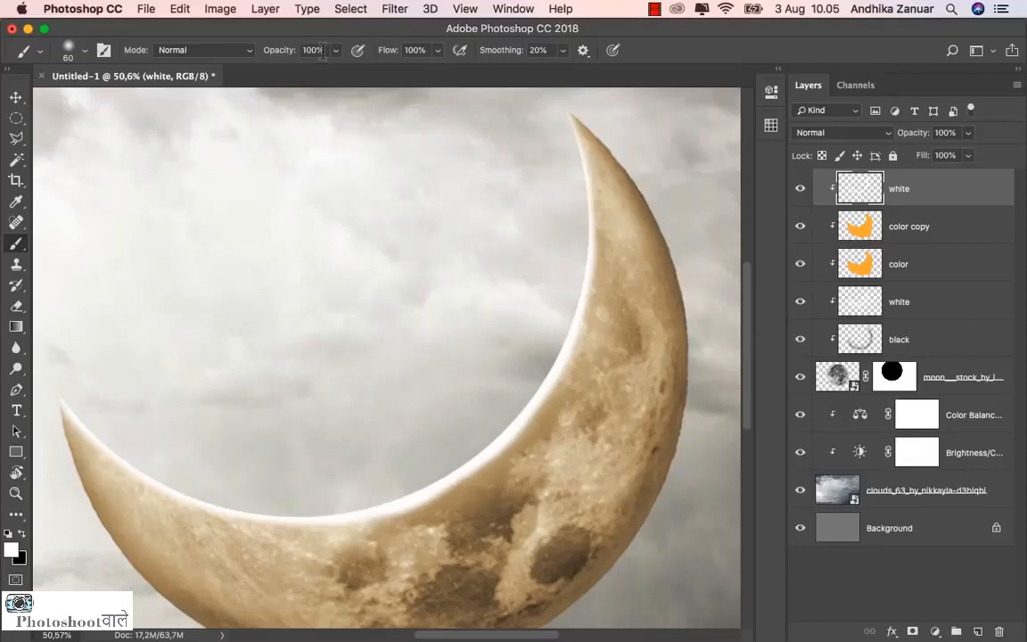
Step: Enlarge the brush to 250 px, lower its opacity to 30%, and paint a soft white glow along the crescent's inner edge
{"action": "left_click", "coordinate": [75, 50]}
{"action": "left_click", "coordinate": [162, 101]}
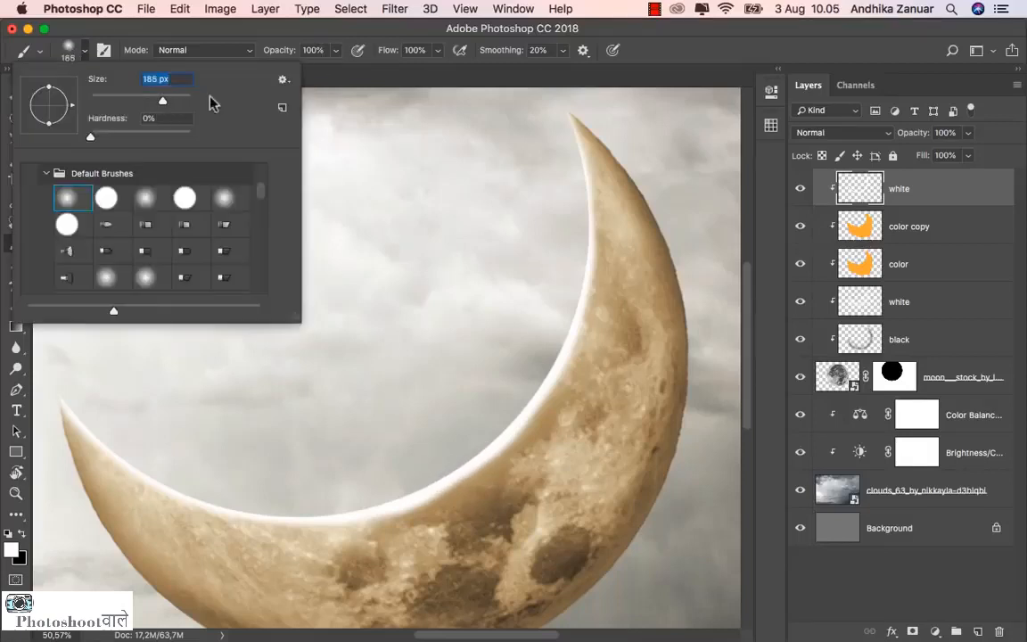
{"action": "left_click", "coordinate": [649, 51]}
{"action": "left_click", "coordinate": [336, 50]}
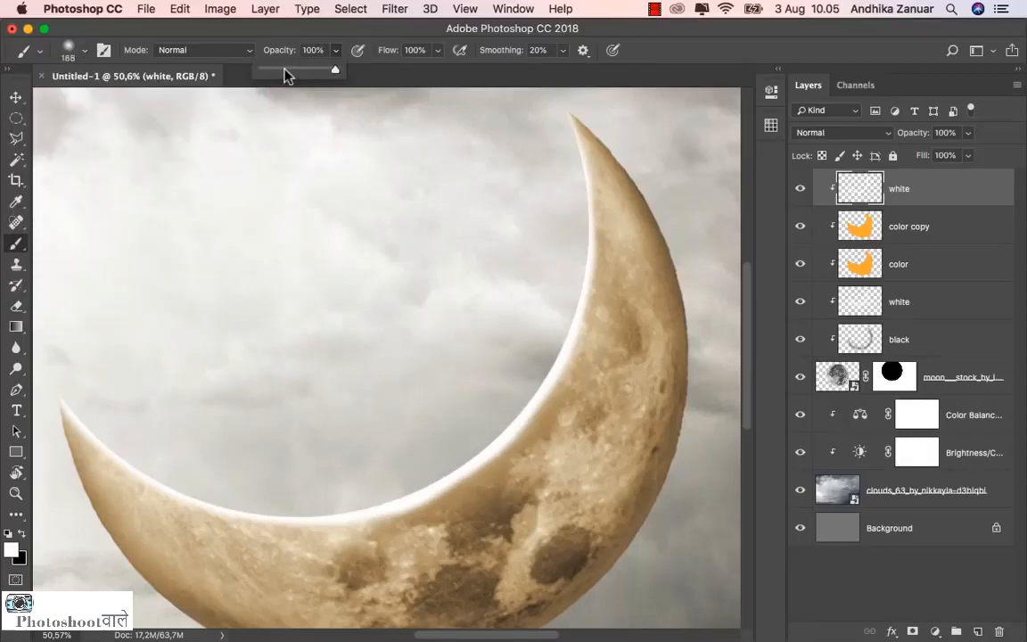
{"action": "left_click", "coordinate": [284, 72]}
{"action": "key", "text": "bracketright"}
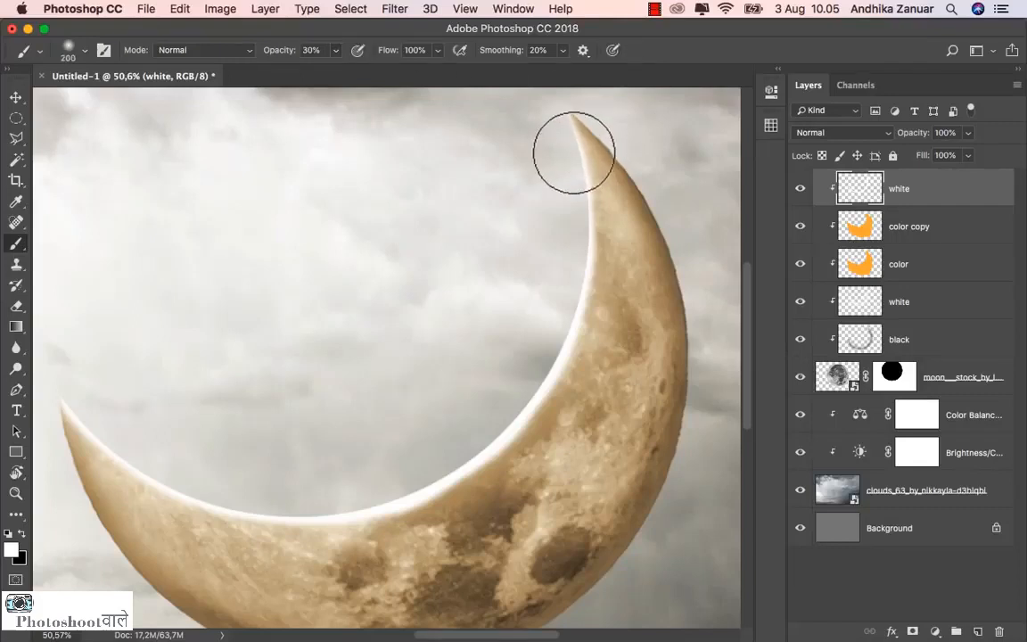
{"action": "key", "text": "bracketright"}
{"action": "mouse_move", "coordinate": [561, 163]}
{"action": "left_mouse_down"}
{"action": "mouse_move", "coordinate": [575, 226]}
{"action": "mouse_move", "coordinate": [566, 322]}
{"action": "mouse_move", "coordinate": [513, 410]}
{"action": "mouse_move", "coordinate": [487, 432]}
{"action": "mouse_move", "coordinate": [398, 473]}
{"action": "mouse_move", "coordinate": [312, 484]}
{"action": "mouse_move", "coordinate": [254, 479]}
{"action": "mouse_move", "coordinate": [117, 415]}
{"action": "mouse_move", "coordinate": [190, 484]}
{"action": "mouse_move", "coordinate": [263, 508]}
{"action": "mouse_move", "coordinate": [407, 499]}
{"action": "mouse_move", "coordinate": [500, 448]}
{"action": "mouse_move", "coordinate": [562, 309]}
{"action": "left_mouse_up"}
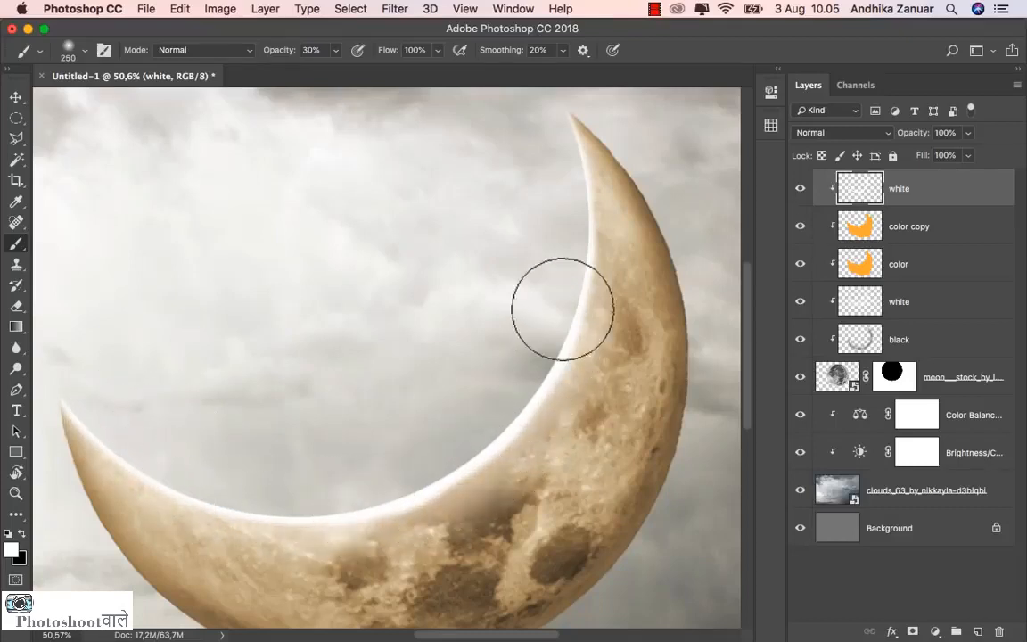
Step: Toggle the top white layer's visibility close up and with the whole image in view to compare the rim glow
{"action": "left_click", "coordinate": [18, 98]}
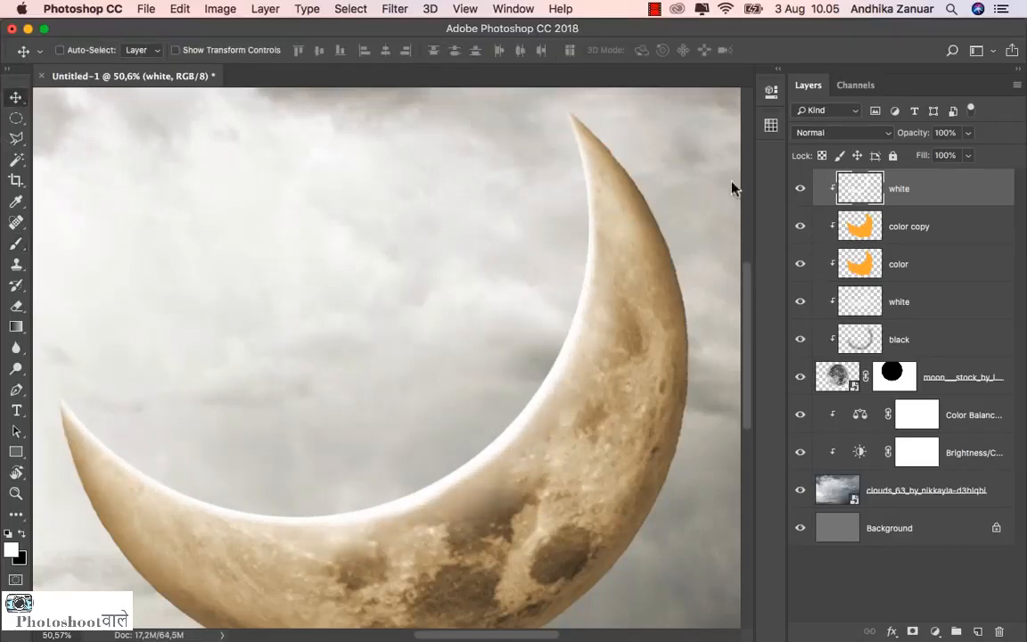
{"action": "left_click", "coordinate": [801, 189]}
{"action": "left_click", "coordinate": [802, 190]}
{"action": "key", "text": "super+0"}
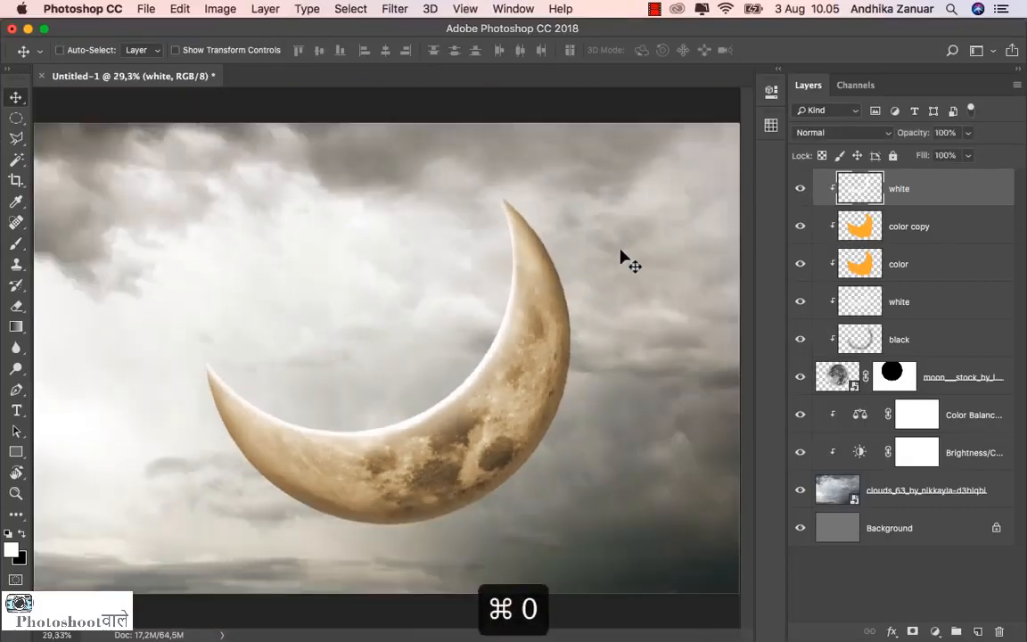
{"action": "left_click", "coordinate": [800, 191]}
{"action": "left_click", "coordinate": [799, 191]}
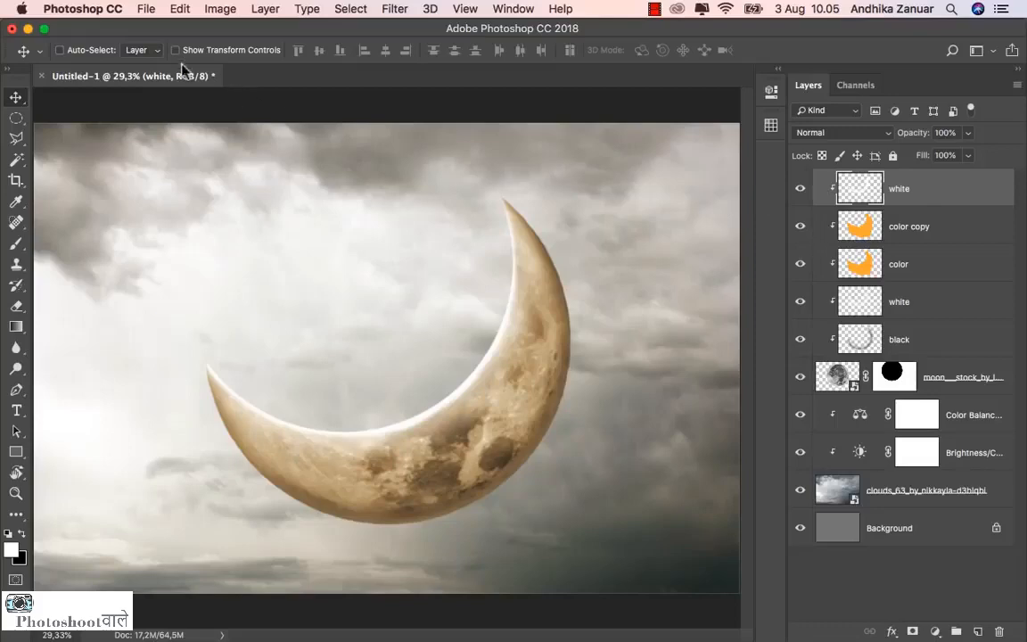
Step: Open the elven_princess_02 JPG photo from folder 2 as a separate document
{"action": "left_click", "coordinate": [142, 11]}
{"action": "left_click", "coordinate": [160, 39]}
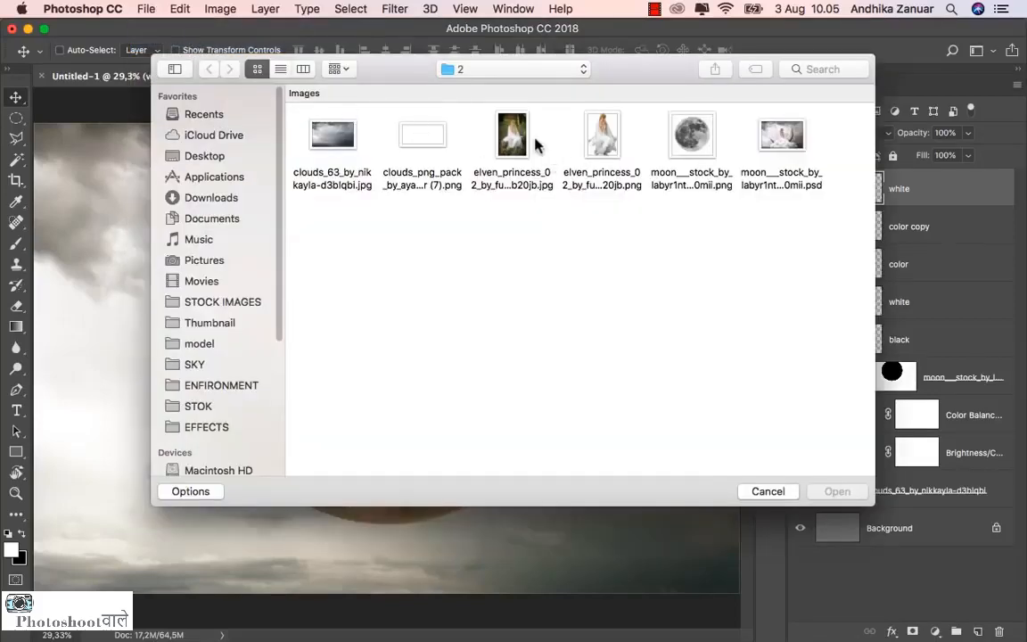
{"action": "left_click", "coordinate": [524, 141]}
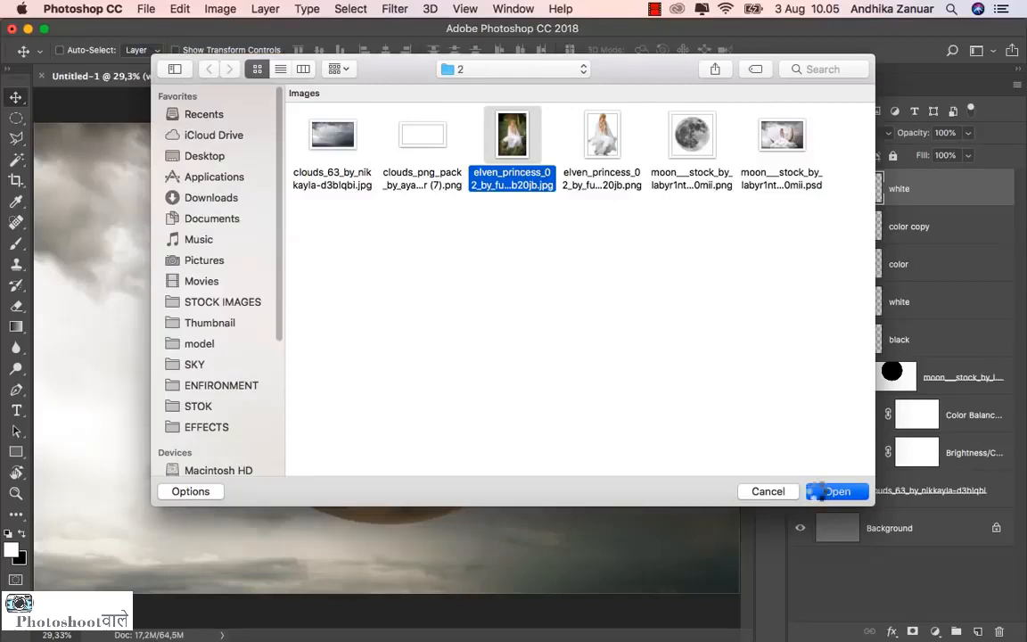
{"action": "left_click", "coordinate": [820, 491]}
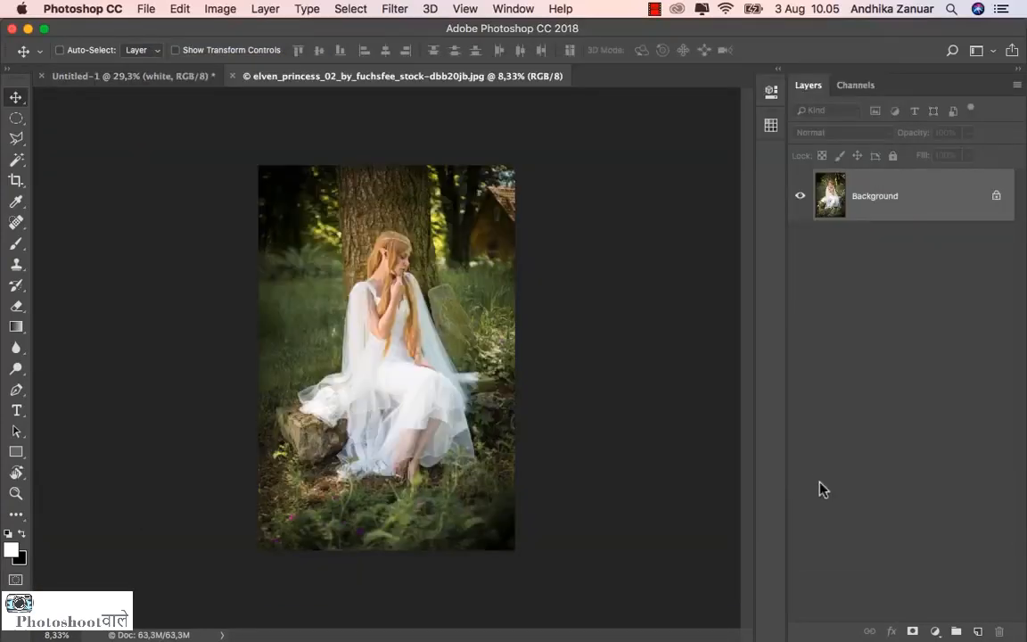
Step: Start a Pen tool path at the base of the veil's back edge and trace it up and over the rear shoulder to the hair
{"action": "left_click", "coordinate": [17, 390]}
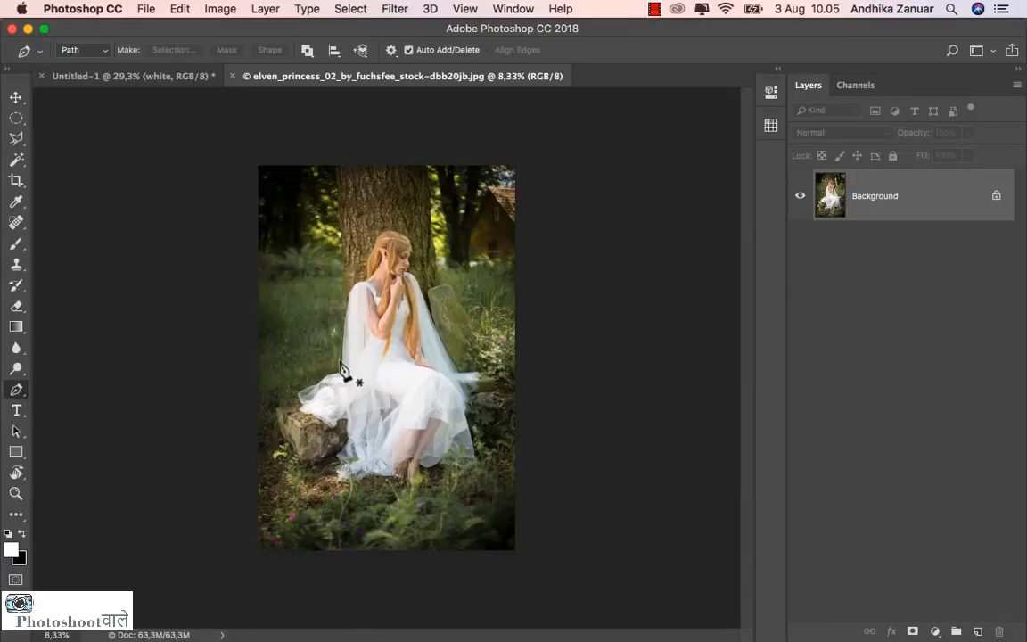
{"action": "scroll", "coordinate": [341, 367], "scroll_direction": "up", "scroll_amount": 10}
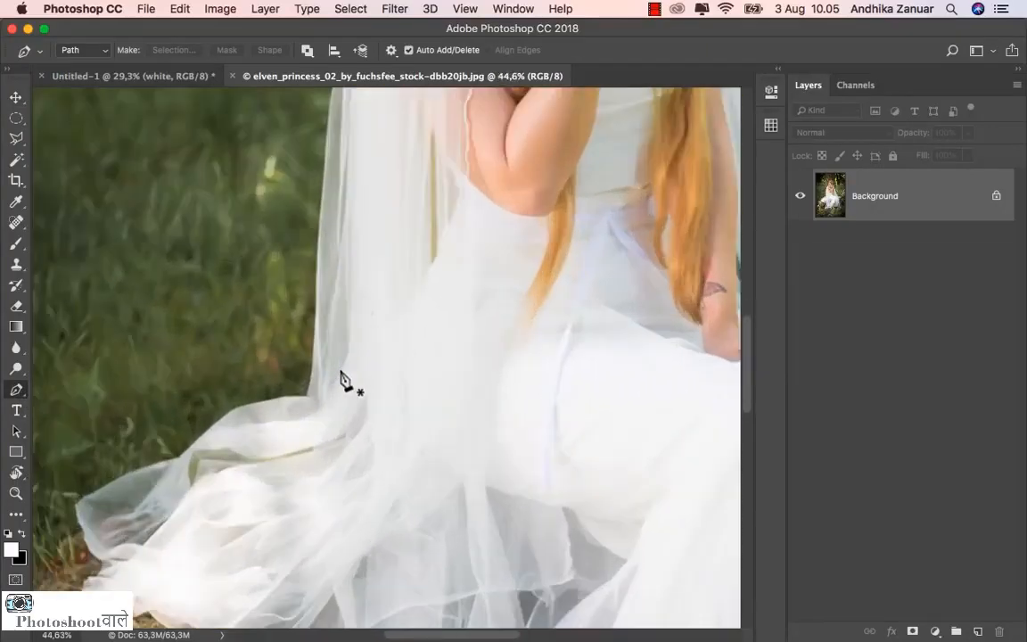
{"action": "scroll", "coordinate": [341, 379], "scroll_direction": "up", "scroll_amount": 2}
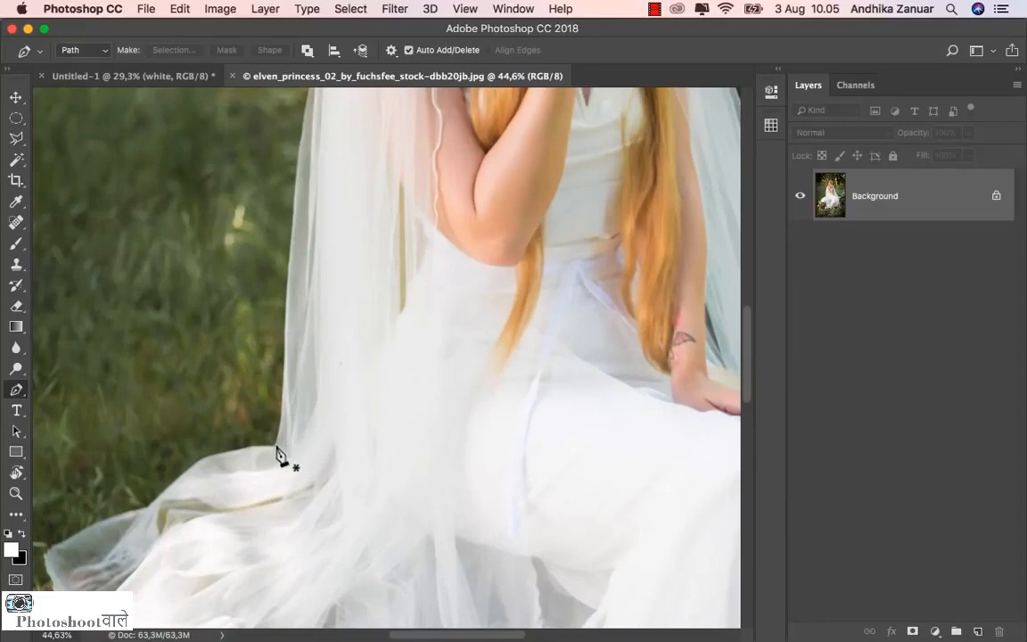
{"action": "left_click", "coordinate": [276, 446]}
{"action": "left_click_drag", "start_coordinate": [284, 393], "coordinate": [283, 389]}
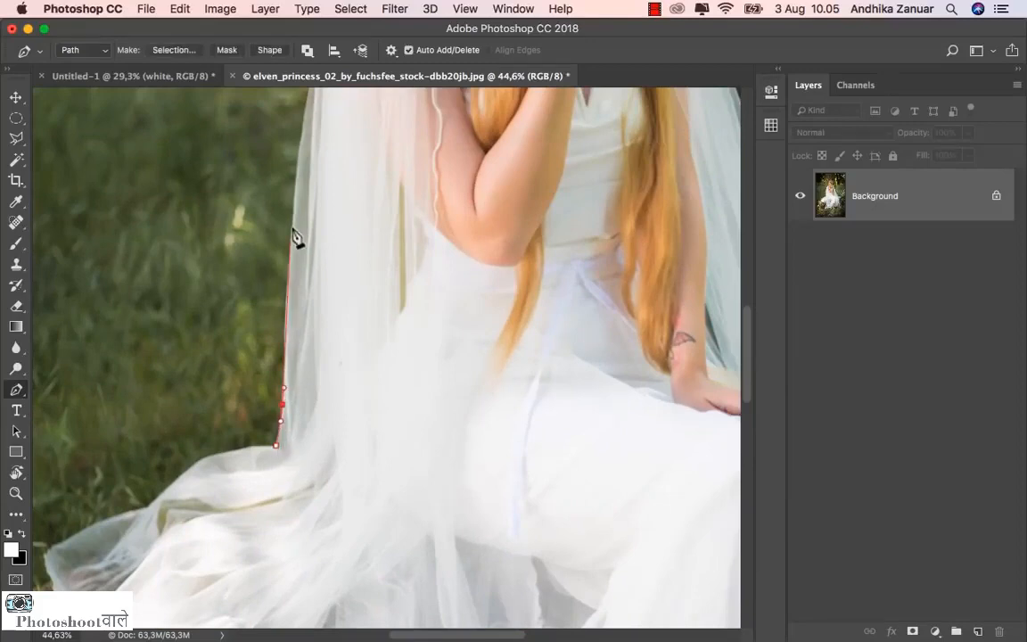
{"action": "left_click_drag", "start_coordinate": [295, 219], "coordinate": [296, 203]}
{"action": "left_click", "coordinate": [309, 102]}
{"action": "left_click_drag", "start_coordinate": [307, 112], "coordinate": [261, 389]}
{"action": "left_click", "coordinate": [271, 344]}
{"action": "left_click", "coordinate": [275, 297]}
{"action": "left_click", "coordinate": [314, 244]}
{"action": "left_click", "coordinate": [333, 235]}
{"action": "left_click", "coordinate": [359, 234]}
{"action": "left_click_drag", "start_coordinate": [373, 222], "coordinate": [314, 323]}
{"action": "left_click", "coordinate": [313, 321]}
Step: Continue the path up the back of the woman's hair, over the crown, and down past the headpiece to the forehead
{"action": "left_click", "coordinate": [314, 272]}
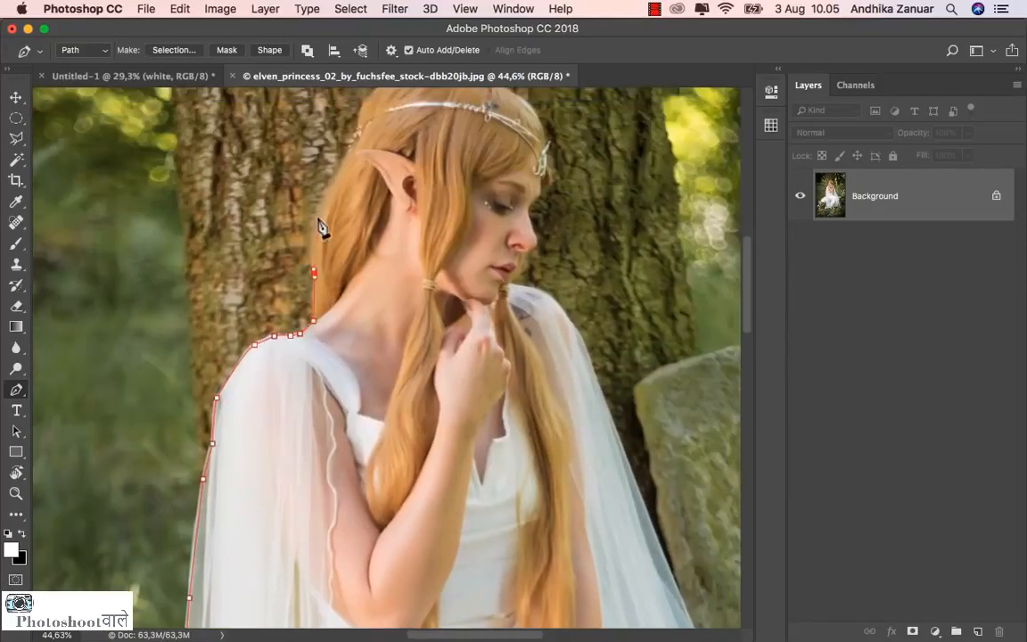
{"action": "left_click", "coordinate": [317, 220]}
{"action": "left_click", "coordinate": [342, 164]}
{"action": "left_click", "coordinate": [354, 140]}
{"action": "left_click_drag", "start_coordinate": [314, 195], "coordinate": [215, 352]}
{"action": "left_click_drag", "start_coordinate": [263, 261], "coordinate": [270, 250]}
{"action": "left_click", "coordinate": [376, 233]}
{"action": "left_click_drag", "start_coordinate": [409, 246], "coordinate": [419, 253]}
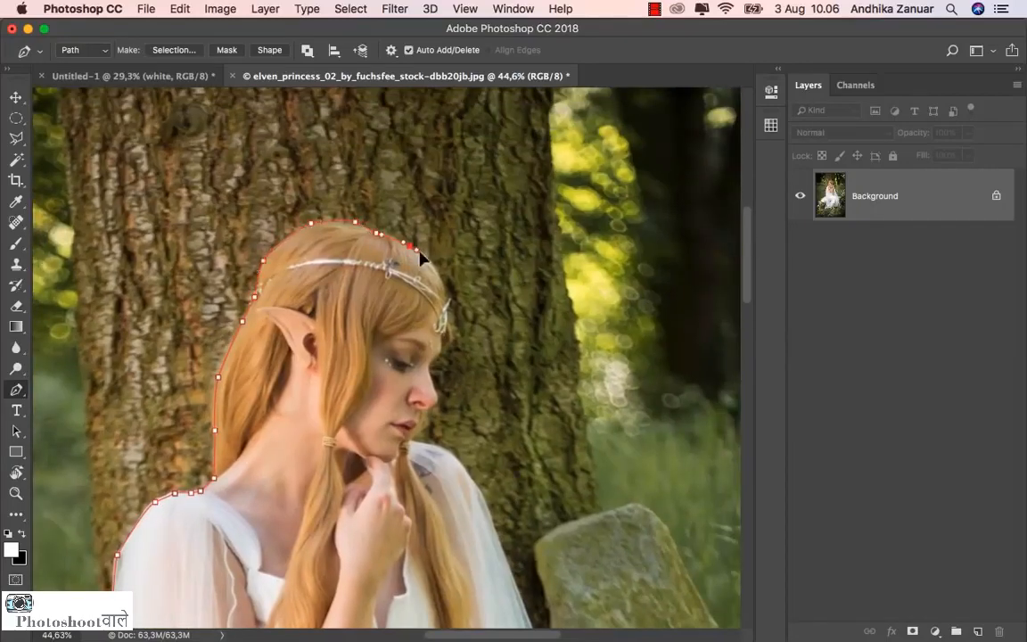
{"action": "left_click", "coordinate": [434, 267]}
{"action": "left_click", "coordinate": [445, 289]}
{"action": "left_click", "coordinate": [449, 299]}
{"action": "left_click", "coordinate": [448, 320]}
{"action": "left_click", "coordinate": [452, 338]}
{"action": "left_click", "coordinate": [446, 345]}
{"action": "left_click", "coordinate": [441, 352]}
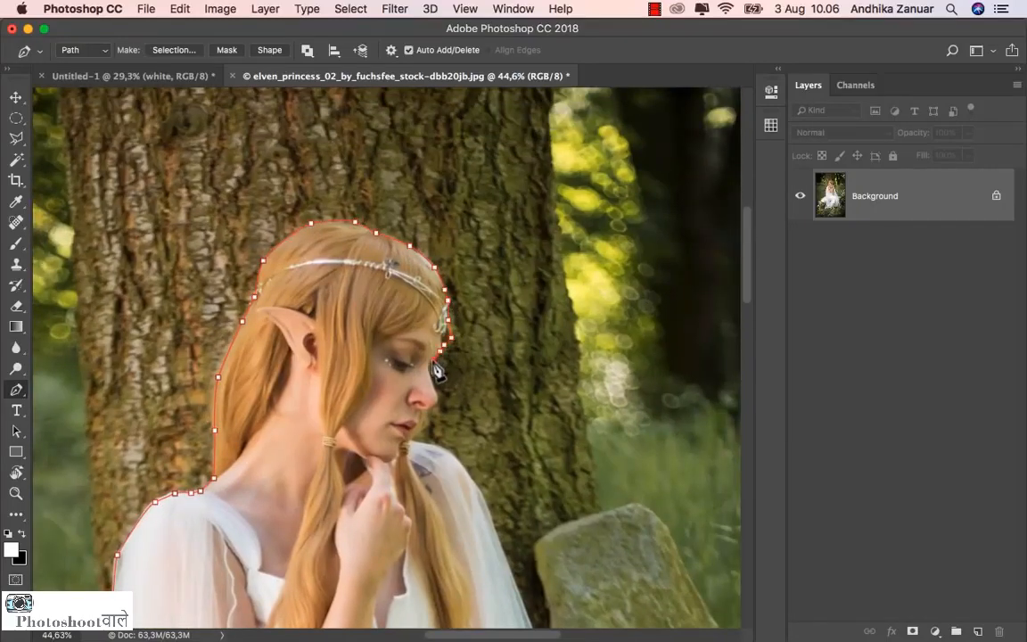
Step: Extend the path down the profile of the face, around the nose and lips to the chin
{"action": "left_click", "coordinate": [435, 359]}
{"action": "left_click", "coordinate": [429, 368]}
{"action": "left_click", "coordinate": [435, 402]}
{"action": "left_click", "coordinate": [425, 409]}
{"action": "left_click", "coordinate": [425, 424]}
{"action": "left_click", "coordinate": [410, 441]}
Step: Trace the path over the front shoulder and down the veil's front edge, cutting across the fabric tail beside the knee
{"action": "left_click_drag", "start_coordinate": [430, 445], "coordinate": [441, 445]}
{"action": "left_click", "coordinate": [467, 476]}
{"action": "left_click", "coordinate": [502, 552]}
{"action": "left_click_drag", "start_coordinate": [506, 556], "coordinate": [389, 282]}
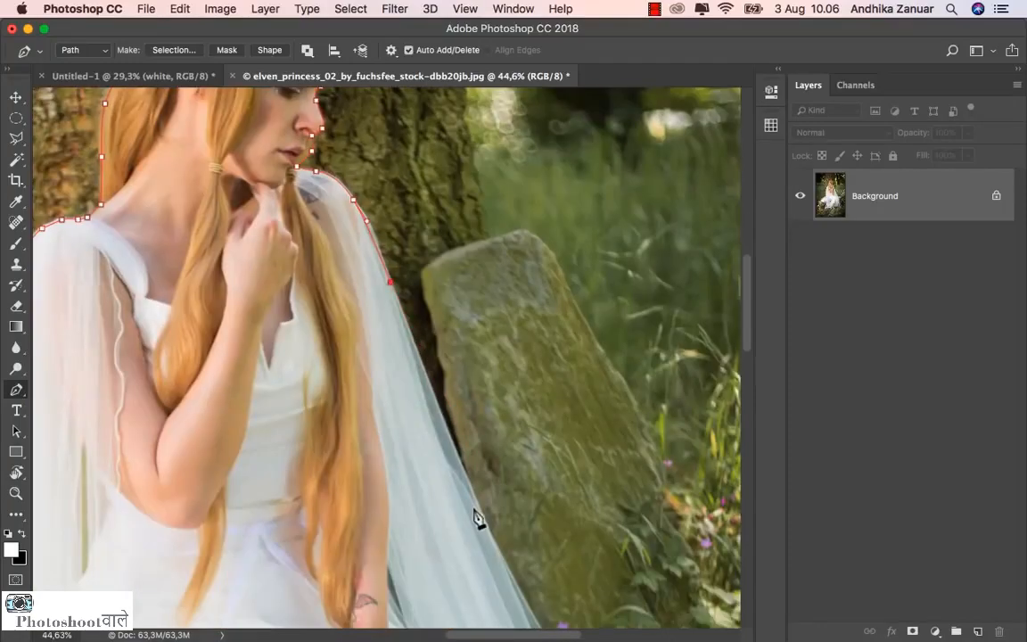
{"action": "left_click_drag", "start_coordinate": [475, 510], "coordinate": [486, 535]}
{"action": "left_click_drag", "start_coordinate": [463, 492], "coordinate": [336, 303]}
{"action": "left_click_drag", "start_coordinate": [453, 521], "coordinate": [380, 413]}
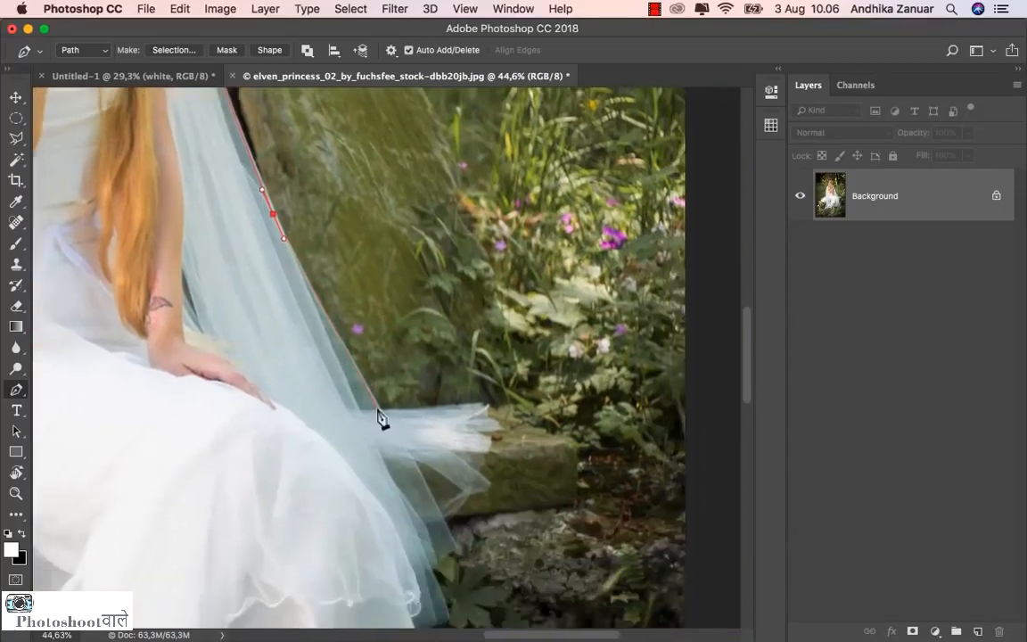
{"action": "left_click", "coordinate": [360, 410]}
{"action": "left_click", "coordinate": [391, 477]}
{"action": "left_click", "coordinate": [422, 517]}
{"action": "left_click", "coordinate": [436, 554]}
Step: Continue the path inward at the veil's lower end and down the front edge of the skirt below the knee
{"action": "left_click_drag", "start_coordinate": [461, 505], "coordinate": [524, 319]}
{"action": "left_click", "coordinate": [488, 364]}
{"action": "left_click", "coordinate": [481, 366]}
{"action": "left_click", "coordinate": [471, 369]}
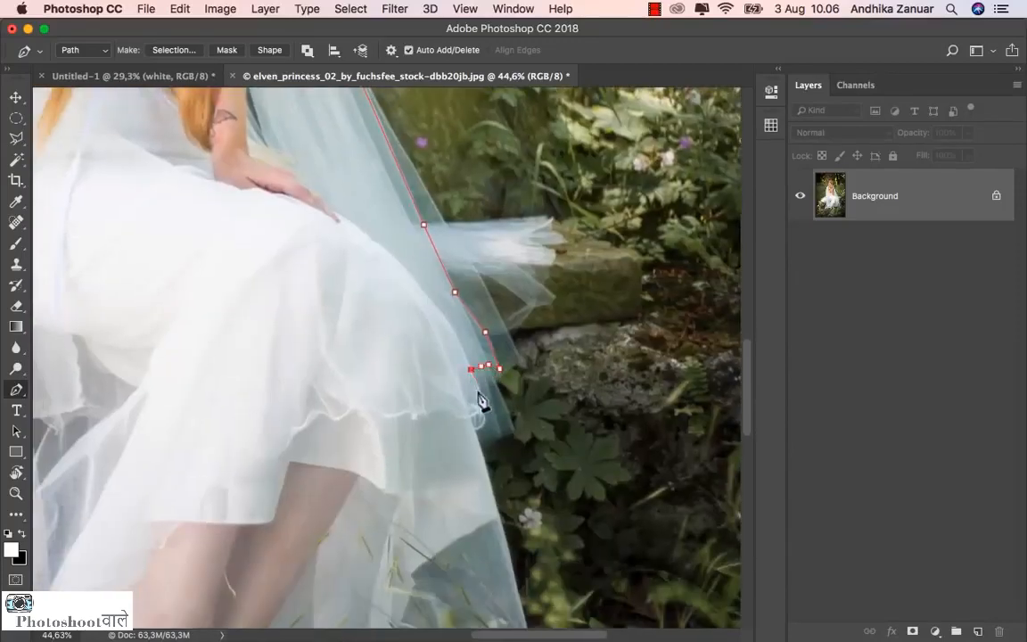
{"action": "left_click", "coordinate": [484, 402]}
{"action": "left_click", "coordinate": [483, 422]}
{"action": "left_click", "coordinate": [474, 429]}
{"action": "left_click", "coordinate": [497, 514]}
Step: Trace the path around the skirt's lower front hem toward the front foot, leaving out the grass-covered sheer corner
{"action": "left_click_drag", "start_coordinate": [491, 518], "coordinate": [567, 338]}
{"action": "left_click", "coordinate": [471, 441]}
{"action": "left_click", "coordinate": [450, 478]}
{"action": "left_click", "coordinate": [436, 497]}
{"action": "left_click", "coordinate": [421, 509]}
{"action": "left_click", "coordinate": [407, 523]}
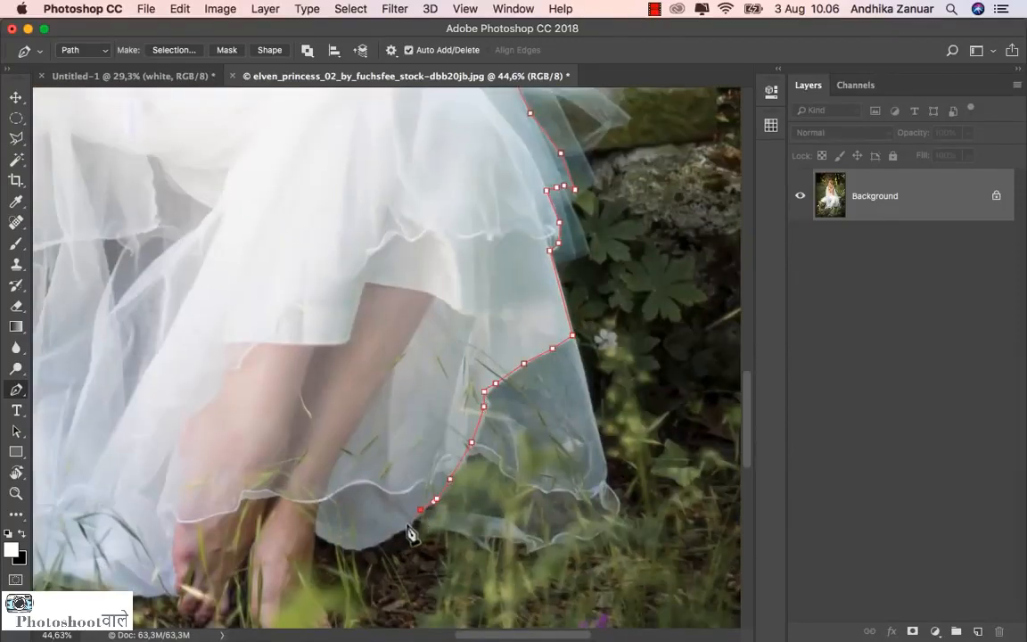
{"action": "left_click_drag", "start_coordinate": [407, 523], "coordinate": [520, 448]}
{"action": "left_click", "coordinate": [511, 453]}
{"action": "left_click", "coordinate": [496, 464]}
Step: Carry the path around both feet and along the bottom of the dress where it lies on the ground
{"action": "left_click_drag", "start_coordinate": [452, 567], "coordinate": [511, 561]}
{"action": "left_click", "coordinate": [476, 581]}
{"action": "left_click", "coordinate": [435, 585]}
{"action": "left_click", "coordinate": [382, 578]}
{"action": "left_click", "coordinate": [361, 554]}
{"action": "left_click", "coordinate": [330, 540]}
{"action": "left_click", "coordinate": [286, 522]}
{"action": "left_click", "coordinate": [231, 515]}
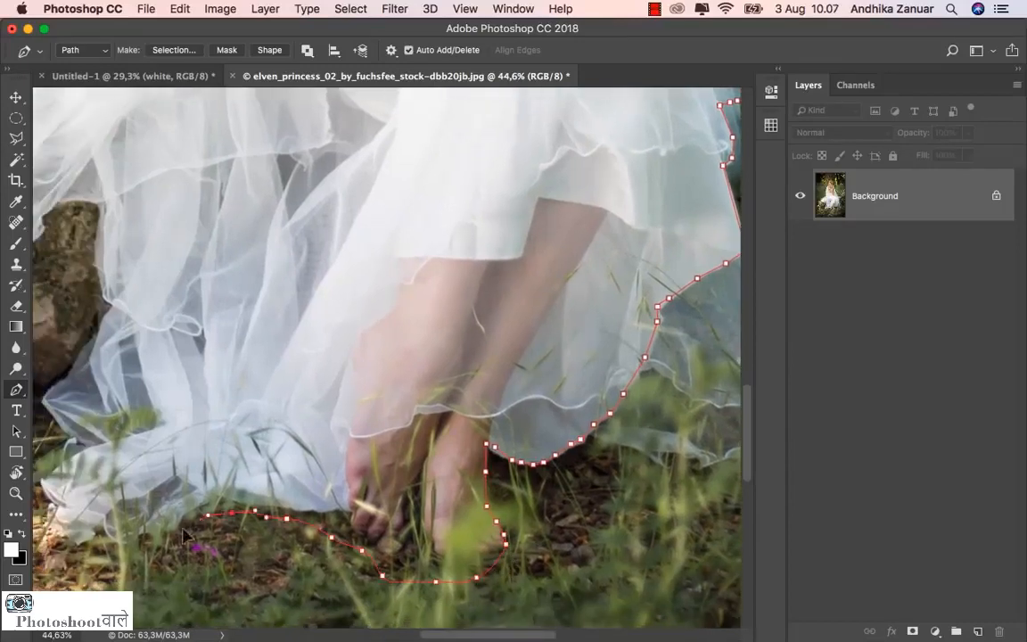
Step: Trace the path up the rear side of the dress beside the rock and along the fabric draped over the rock
{"action": "left_click", "coordinate": [331, 355]}
{"action": "left_click", "coordinate": [325, 266]}
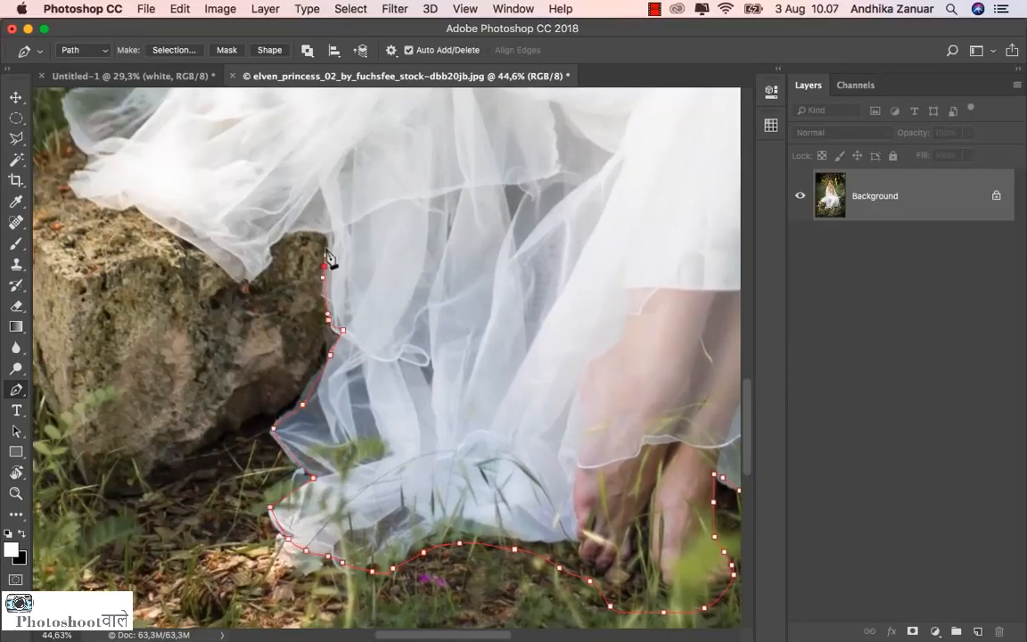
{"action": "left_click", "coordinate": [304, 229]}
{"action": "left_click", "coordinate": [269, 254]}
{"action": "left_click", "coordinate": [238, 277]}
{"action": "left_click", "coordinate": [179, 232]}
{"action": "left_click", "coordinate": [156, 219]}
{"action": "left_click", "coordinate": [134, 206]}
{"action": "left_click", "coordinate": [104, 192]}
{"action": "left_click", "coordinate": [75, 181]}
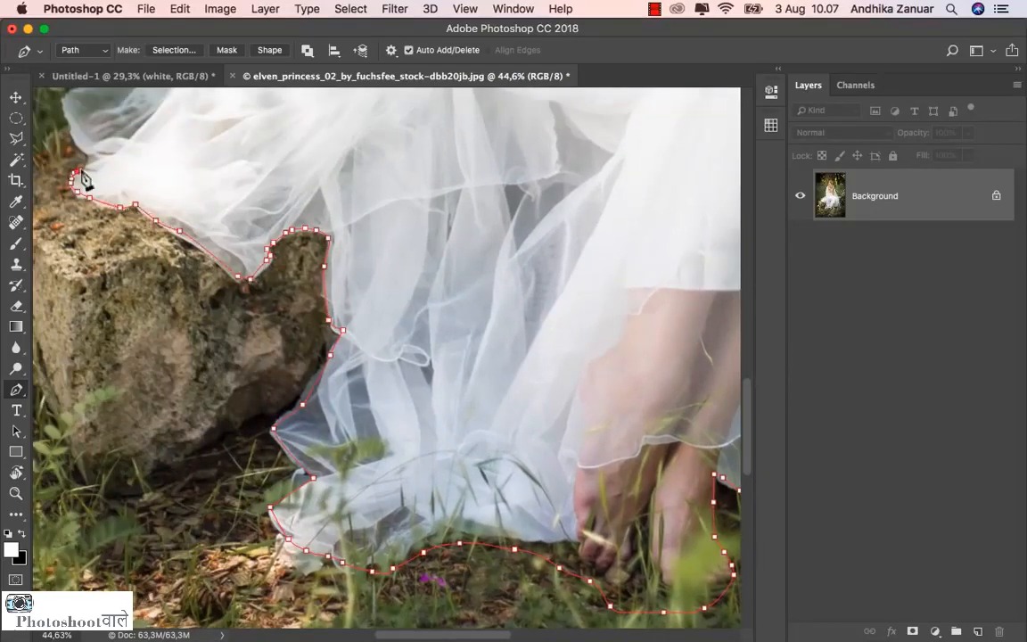
Step: Outline the outer end and upper edge of the trailing fabric and close the path at its starting point
{"action": "left_click", "coordinate": [83, 154]}
{"action": "left_click", "coordinate": [70, 136]}
{"action": "left_click", "coordinate": [68, 125]}
{"action": "left_click", "coordinate": [61, 106]}
{"action": "left_click", "coordinate": [61, 98]}
{"action": "left_click_drag", "start_coordinate": [85, 96], "coordinate": [197, 556]}
{"action": "left_click", "coordinate": [238, 526]}
{"action": "left_click", "coordinate": [274, 514]}
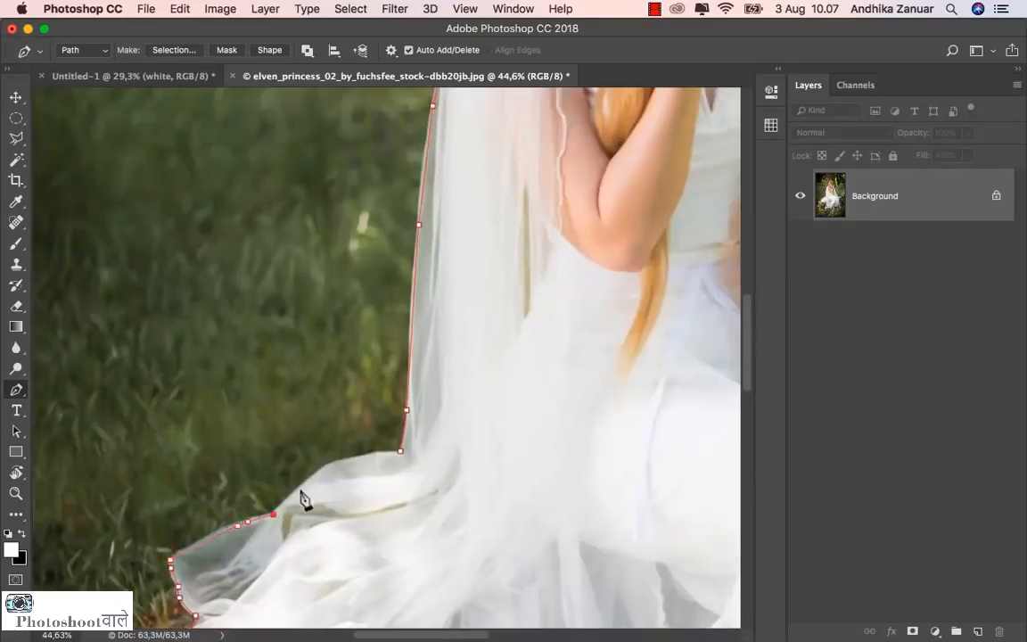
{"action": "left_click", "coordinate": [317, 470]}
{"action": "left_click", "coordinate": [331, 464]}
{"action": "left_click", "coordinate": [348, 458]}
{"action": "left_click", "coordinate": [400, 452]}
Step: Convert the closed path to a new anti-aliased selection with a 0.5 px feather and add a layer mask from it
{"action": "scroll", "coordinate": [506, 355], "scroll_direction": "down", "scroll_amount": 6}
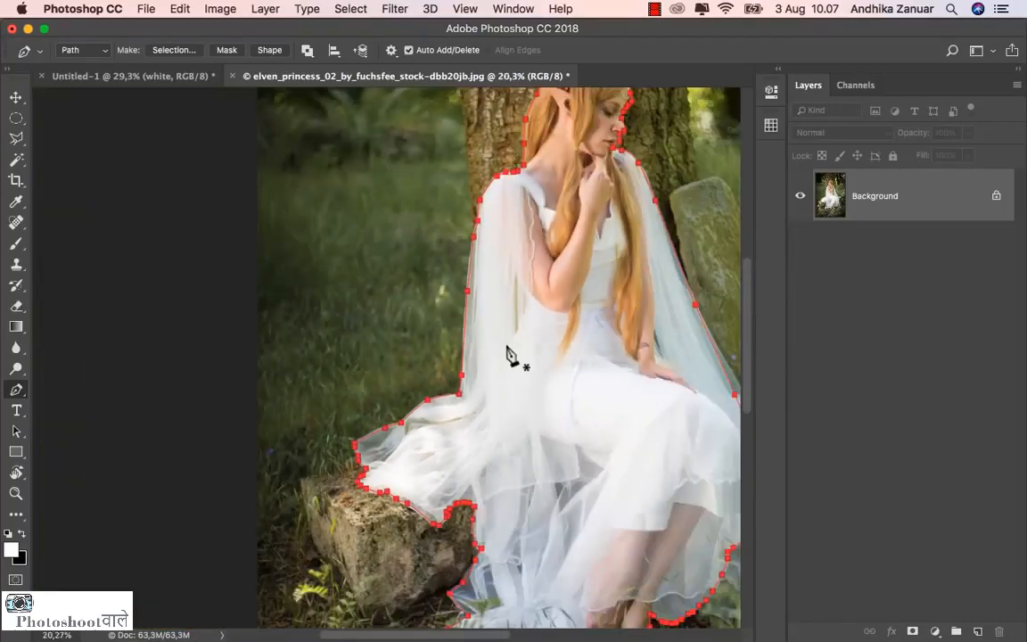
{"action": "scroll", "coordinate": [510, 355], "scroll_direction": "up", "scroll_amount": 1}
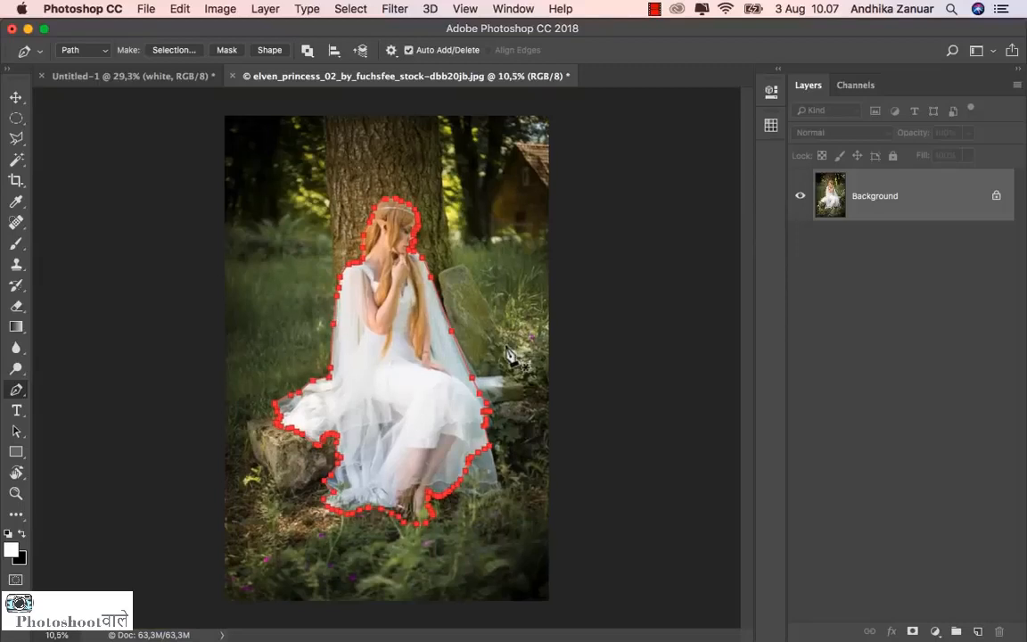
{"action": "right_click", "coordinate": [431, 314]}
{"action": "left_click", "coordinate": [471, 382]}
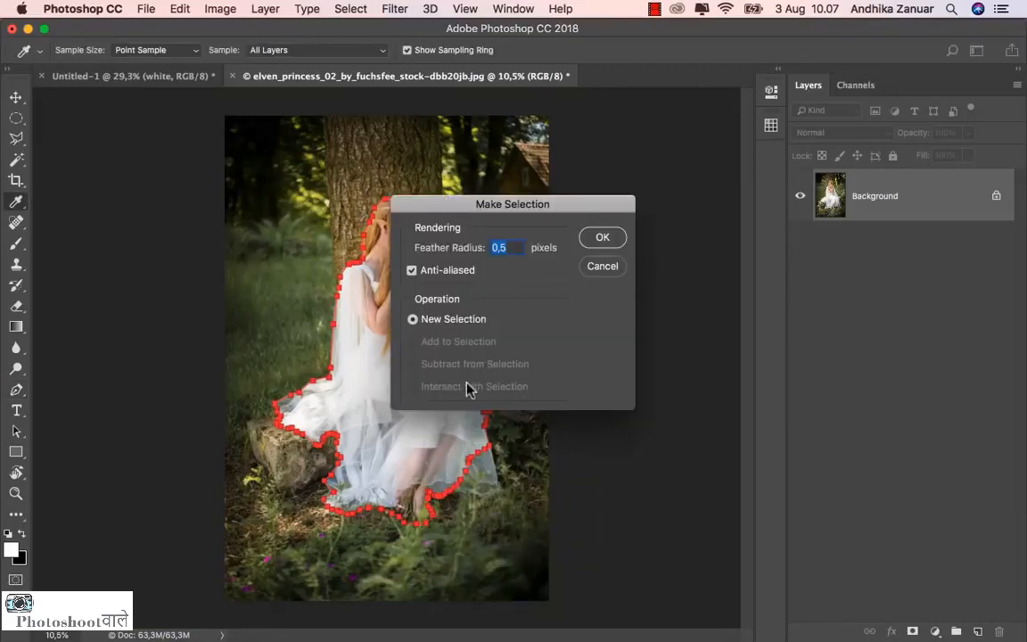
{"action": "left_click", "coordinate": [622, 241]}
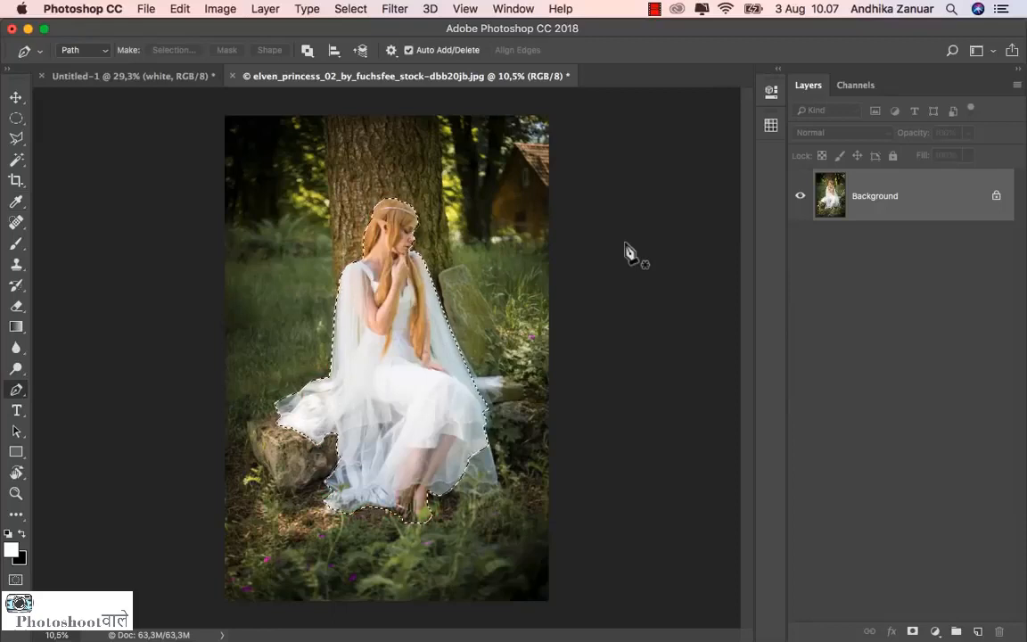
{"action": "left_click", "coordinate": [914, 631]}
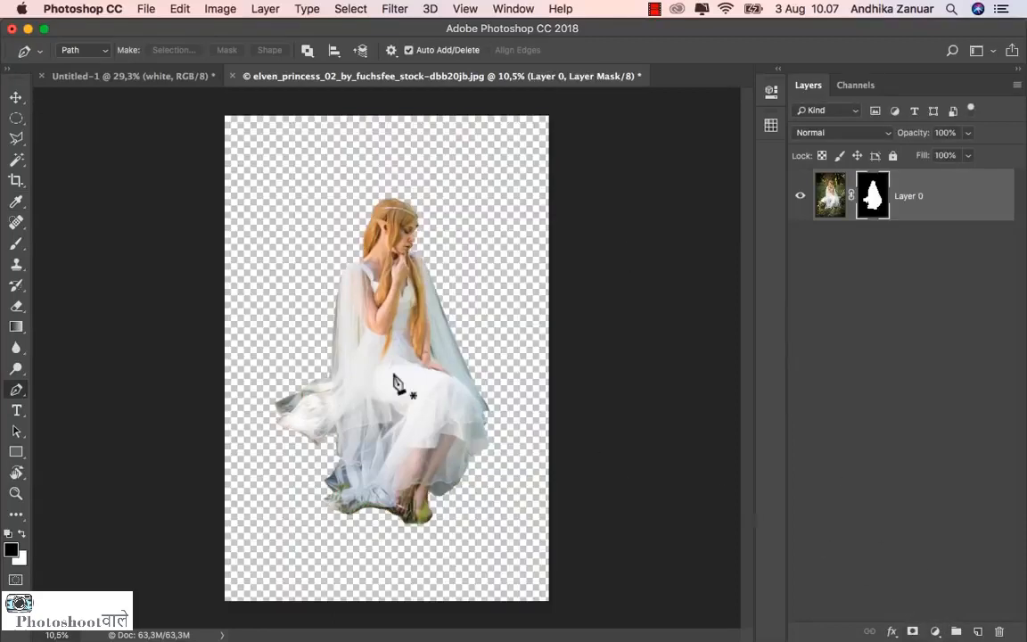
Step: Add a solid color fill layer in grey 9e9e9e and place it beneath the woman's layer
{"action": "left_click", "coordinate": [17, 98]}
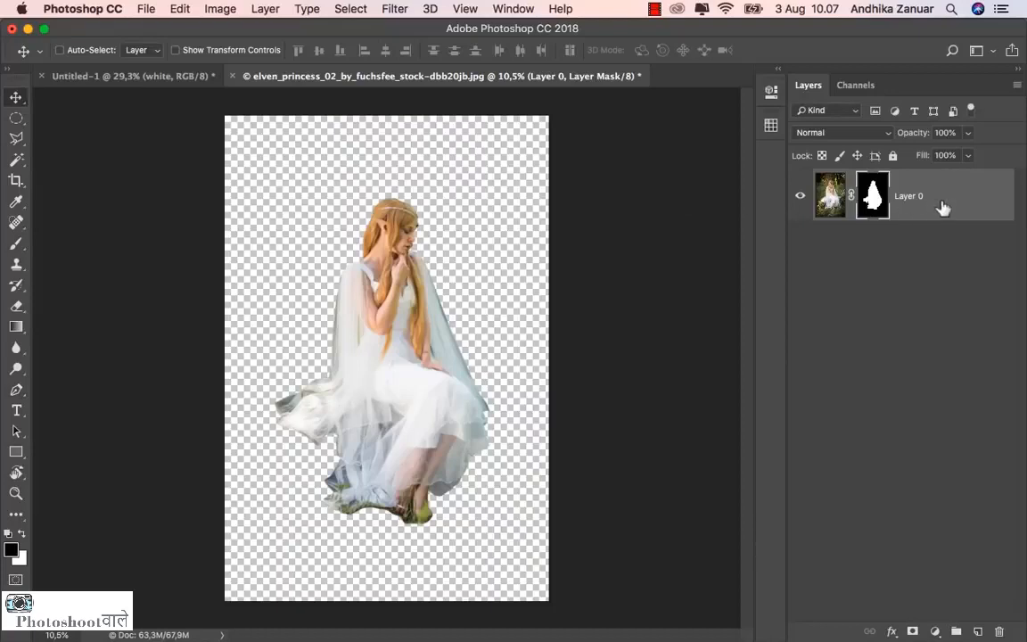
{"action": "left_click", "coordinate": [943, 208]}
{"action": "left_click", "coordinate": [938, 630]}
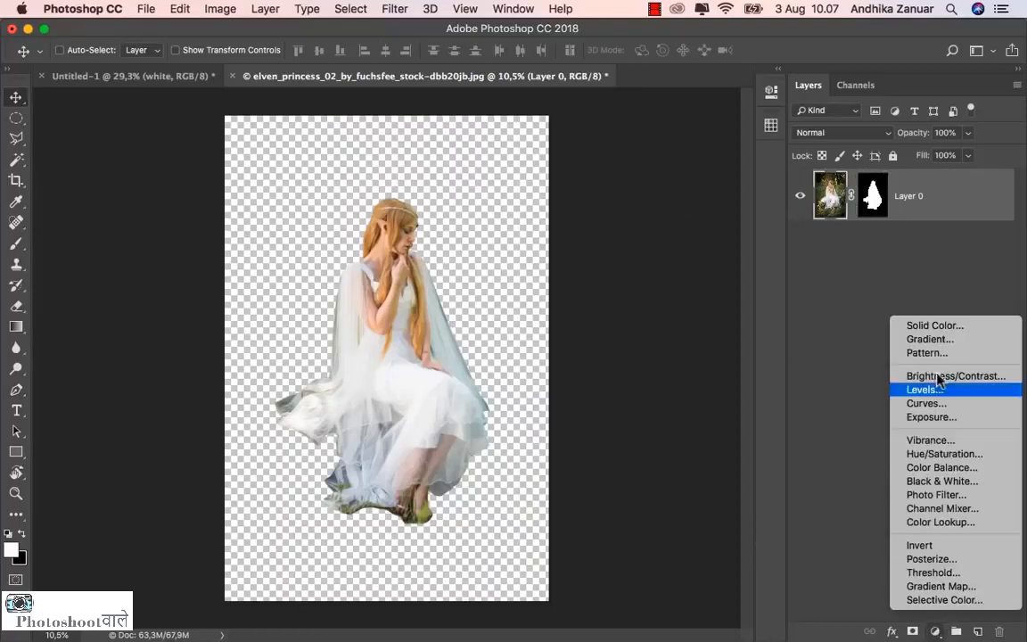
{"action": "left_click", "coordinate": [944, 326]}
{"action": "left_click_drag", "start_coordinate": [680, 356], "coordinate": [578, 361]}
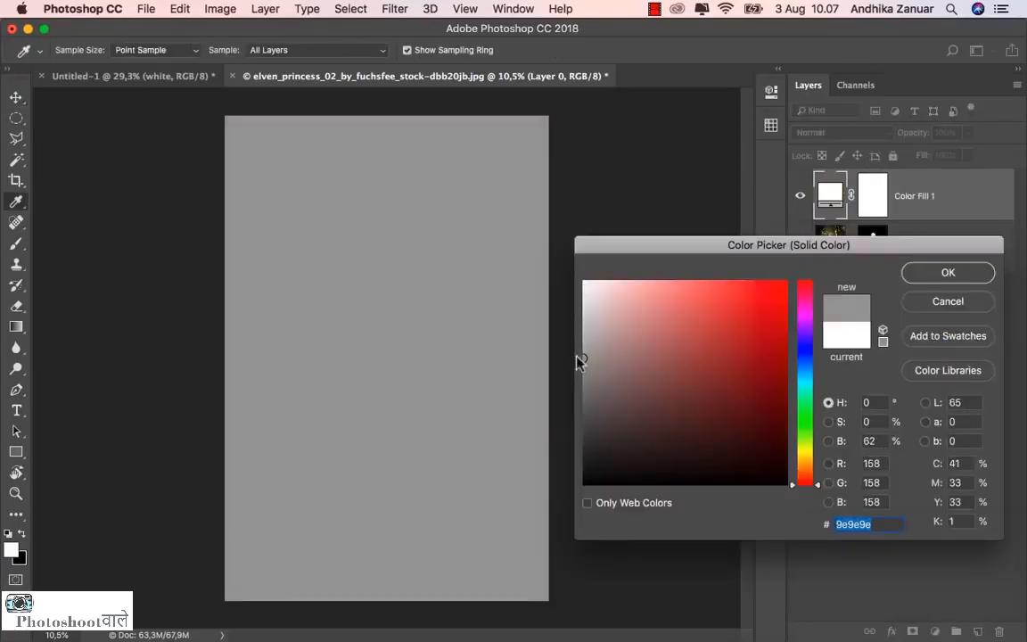
{"action": "left_click", "coordinate": [923, 273]}
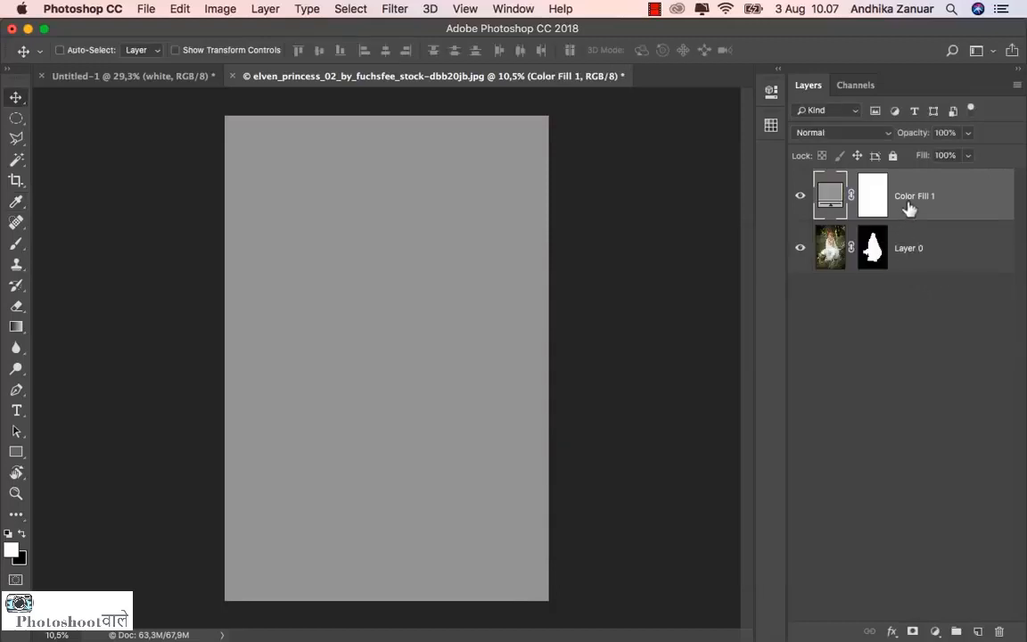
{"action": "left_click_drag", "start_coordinate": [907, 206], "coordinate": [911, 274]}
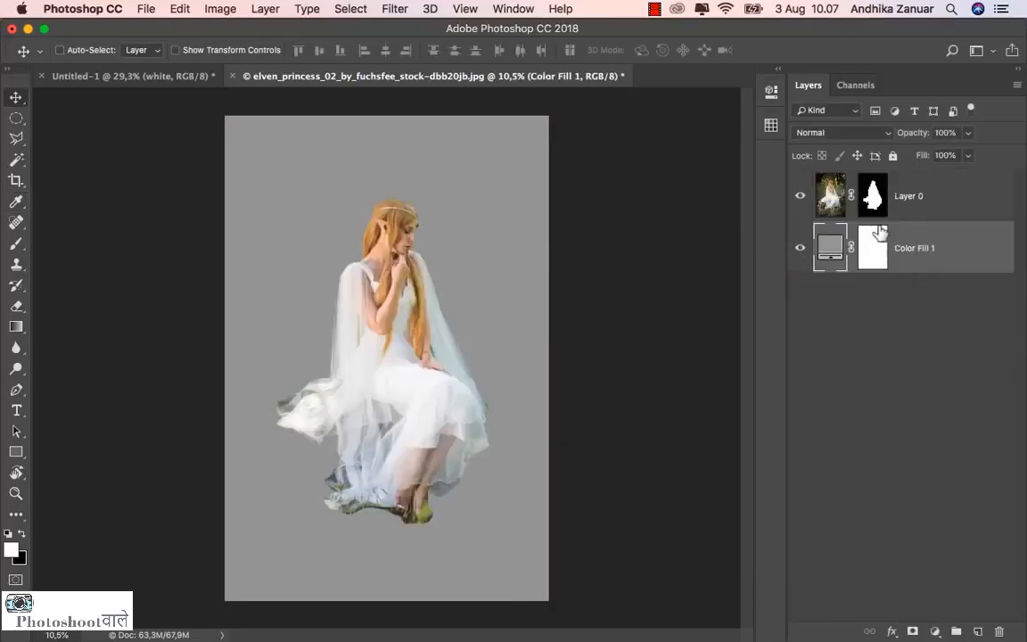
Step: Open the woman's mask in Select and Mask and refine the edges of her hair, shoulders and sheer cape with the Refine Edge Brush
{"action": "left_click", "coordinate": [870, 200]}
{"action": "right_click", "coordinate": [870, 205]}
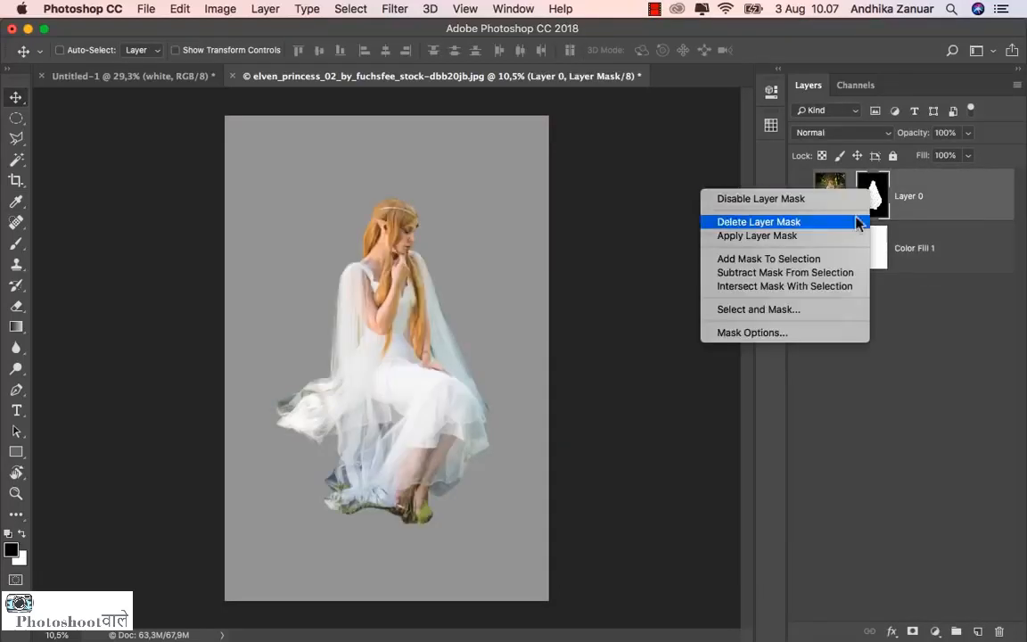
{"action": "left_click", "coordinate": [815, 309]}
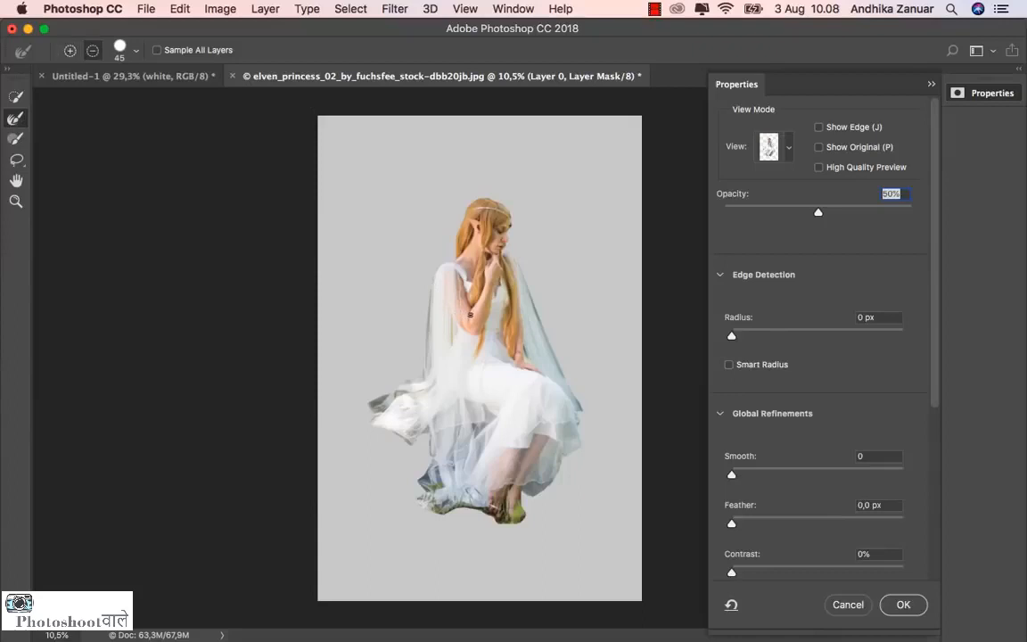
{"action": "scroll", "coordinate": [467, 315], "scroll_direction": "up", "scroll_amount": 5}
{"action": "scroll", "coordinate": [471, 314], "scroll_direction": "up", "scroll_amount": 1}
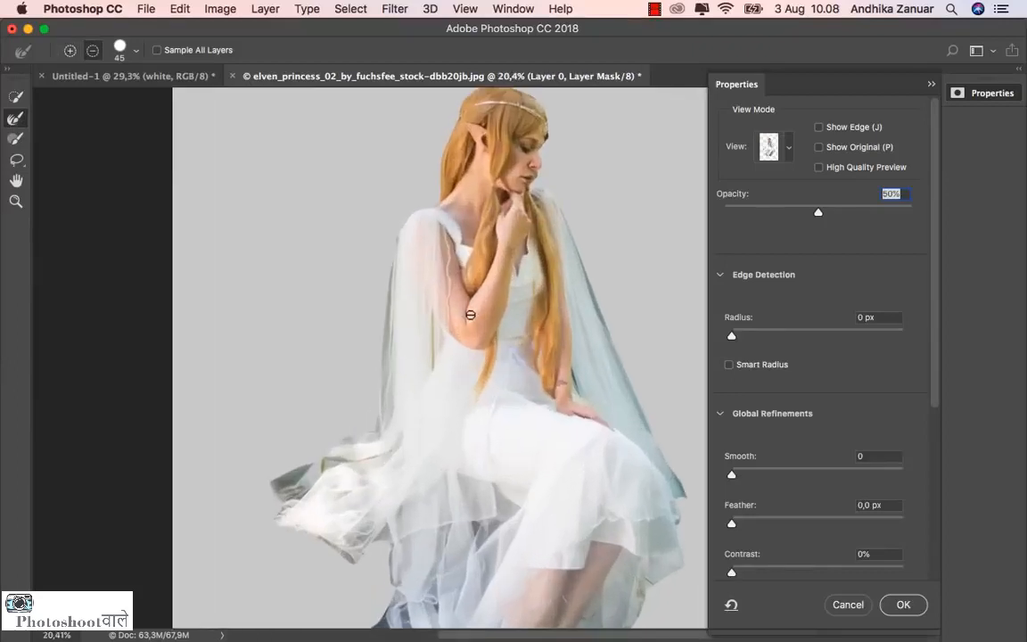
{"action": "left_click_drag", "start_coordinate": [481, 291], "coordinate": [440, 347]}
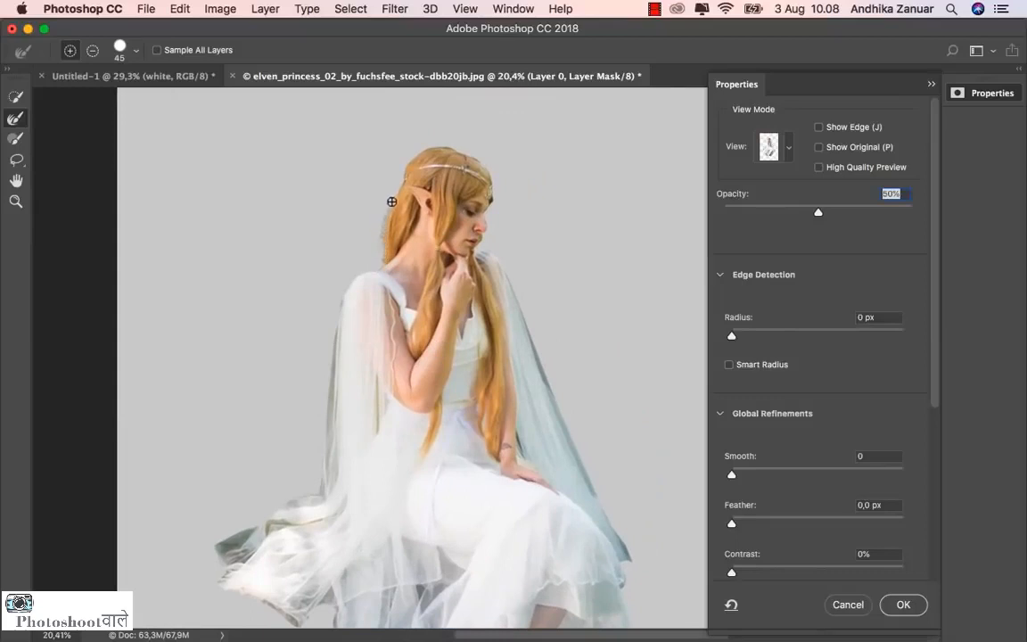
{"action": "left_click_drag", "start_coordinate": [438, 147], "coordinate": [489, 165]}
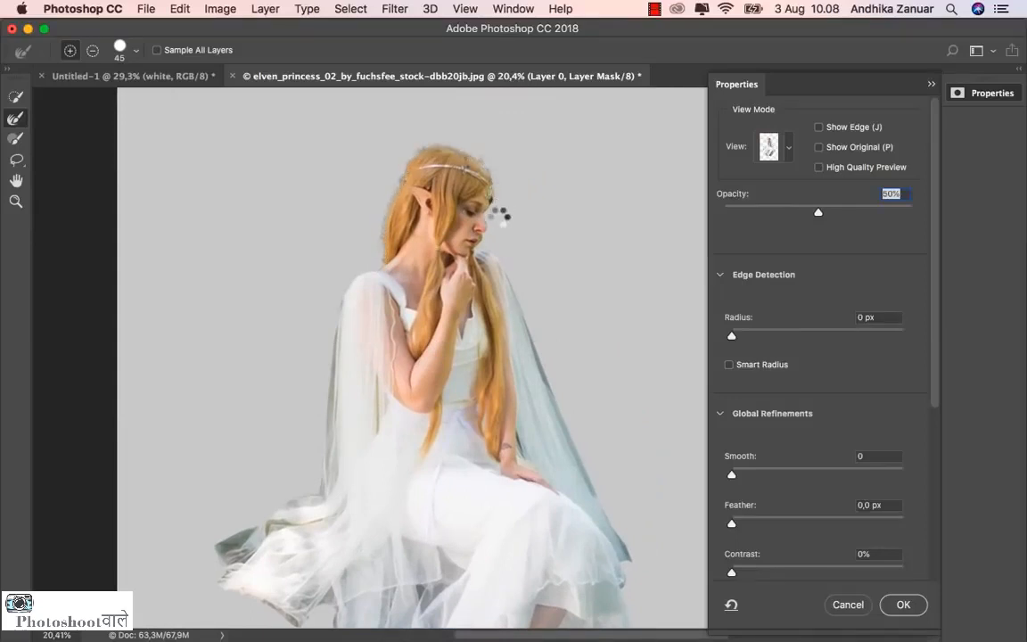
{"action": "left_click_drag", "start_coordinate": [378, 281], "coordinate": [363, 267]}
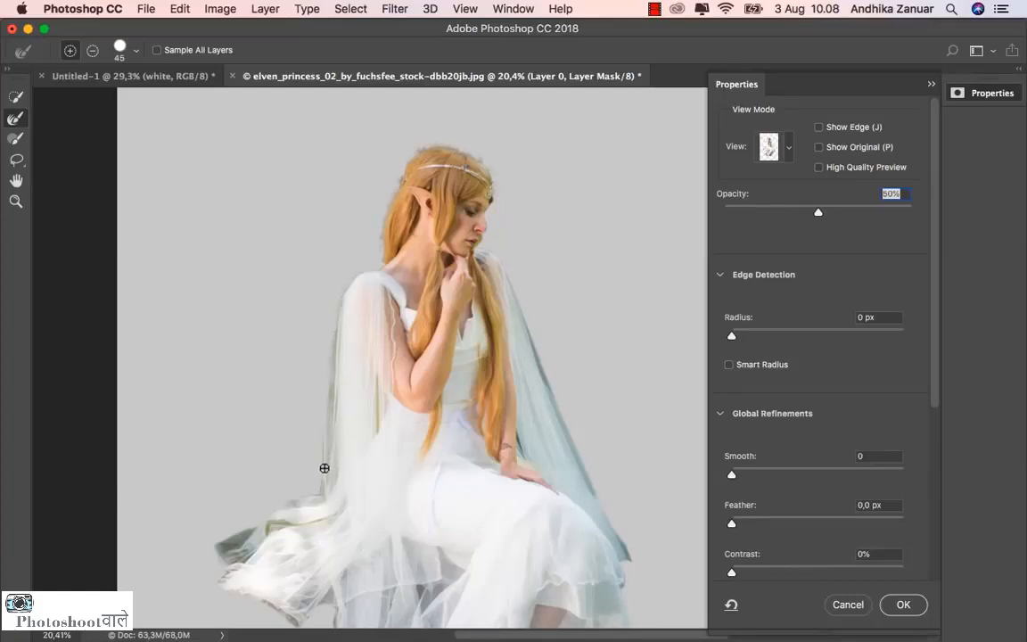
{"action": "left_click_drag", "start_coordinate": [324, 468], "coordinate": [334, 389]}
{"action": "mouse_move", "coordinate": [323, 481]}
{"action": "left_mouse_down"}
{"action": "mouse_move", "coordinate": [364, 433]}
{"action": "mouse_move", "coordinate": [371, 394]}
{"action": "left_mouse_up"}
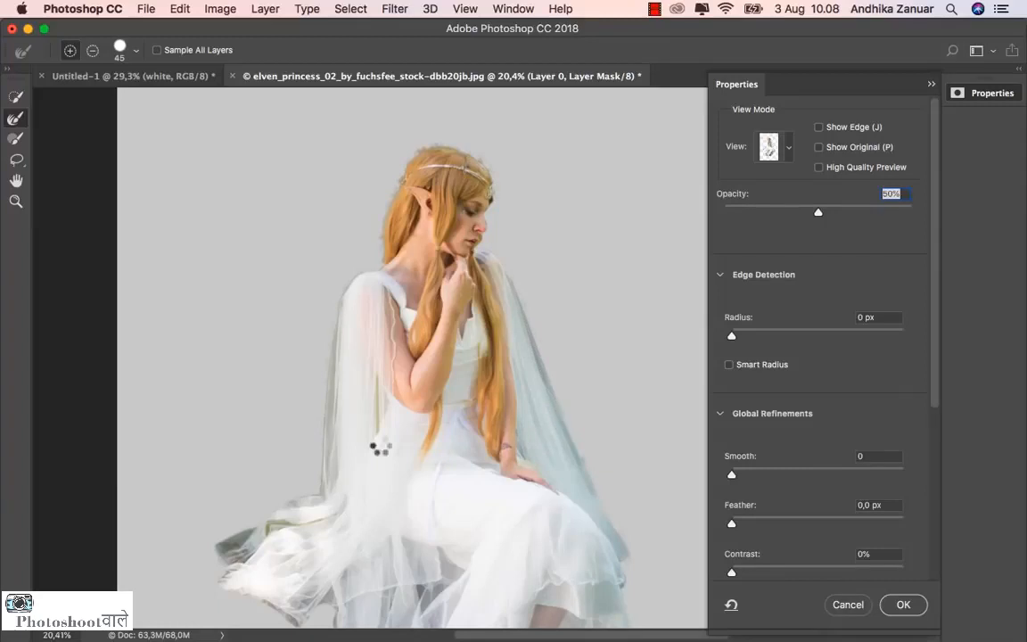
Step: Refine the mask edge along the trailing fabric and lower dress, using a larger Refine Edge Brush up to 80 px
{"action": "scroll", "coordinate": [314, 419], "scroll_direction": "down", "scroll_amount": 5}
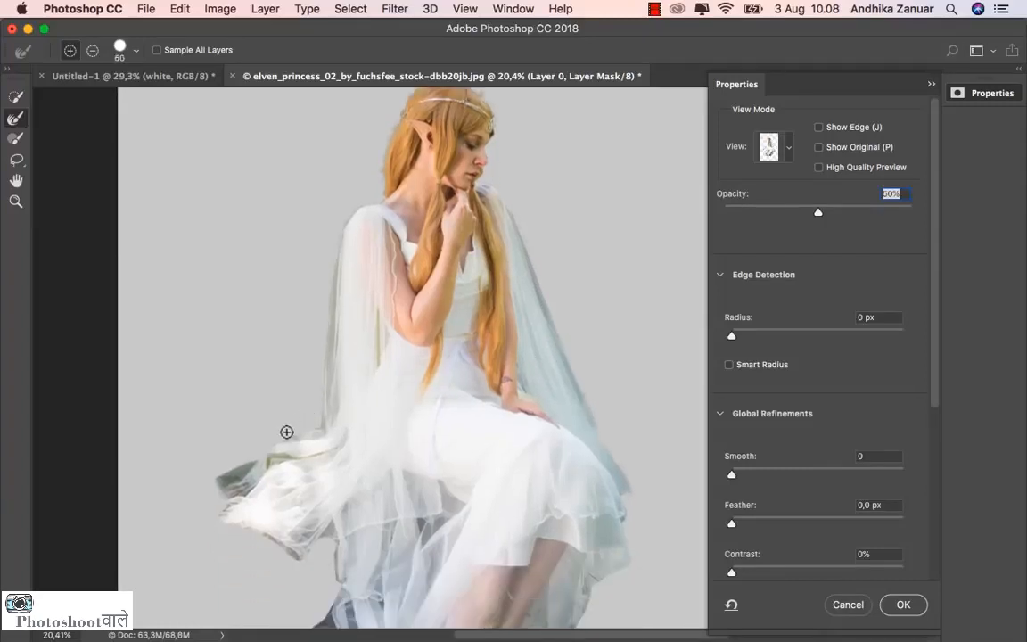
{"action": "mouse_move", "coordinate": [230, 496]}
{"action": "left_mouse_down"}
{"action": "mouse_move", "coordinate": [257, 476]}
{"action": "mouse_move", "coordinate": [232, 501]}
{"action": "mouse_move", "coordinate": [239, 491]}
{"action": "mouse_move", "coordinate": [291, 493]}
{"action": "mouse_move", "coordinate": [265, 460]}
{"action": "mouse_move", "coordinate": [318, 455]}
{"action": "mouse_move", "coordinate": [321, 521]}
{"action": "mouse_move", "coordinate": [299, 557]}
{"action": "mouse_move", "coordinate": [271, 539]}
{"action": "left_mouse_up"}
{"action": "mouse_move", "coordinate": [334, 516]}
{"action": "left_mouse_down"}
{"action": "mouse_move", "coordinate": [292, 540]}
{"action": "mouse_move", "coordinate": [348, 508]}
{"action": "left_mouse_up"}
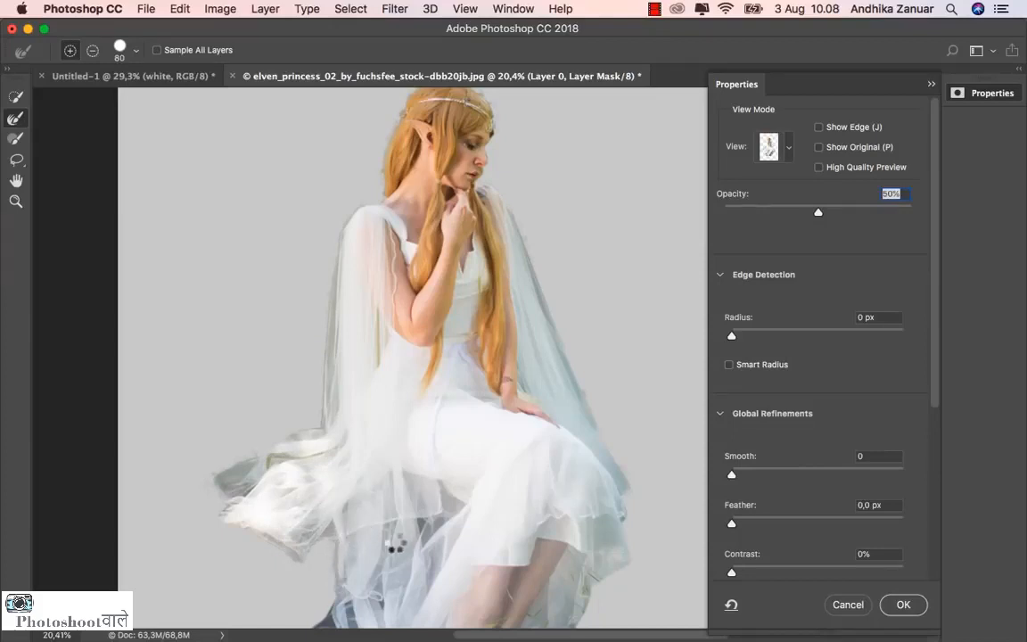
{"action": "left_click_drag", "start_coordinate": [419, 532], "coordinate": [396, 485]}
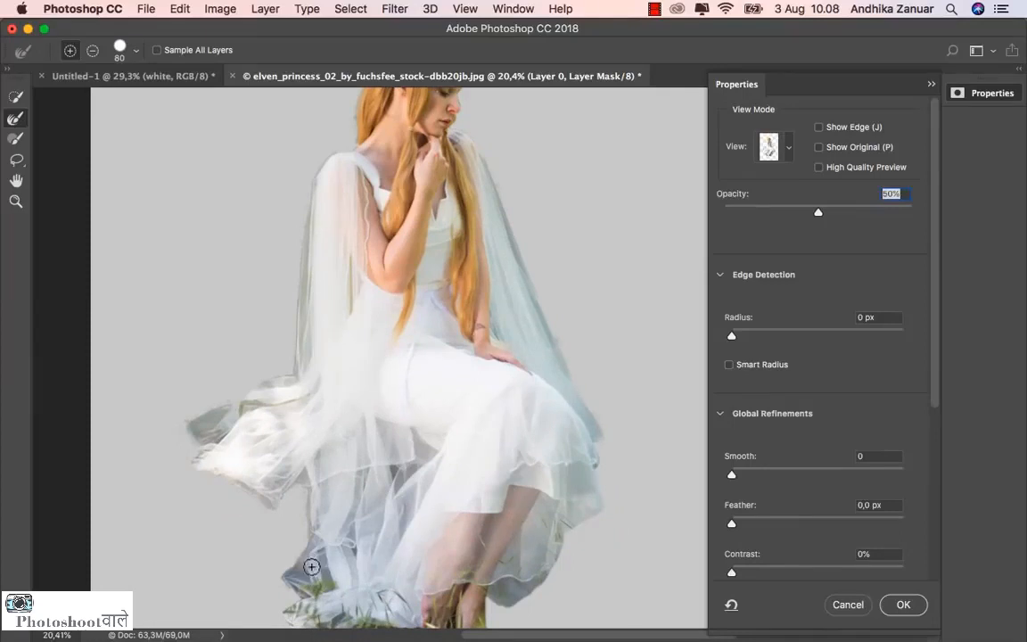
{"action": "scroll", "coordinate": [485, 498], "scroll_direction": "down", "scroll_amount": 2}
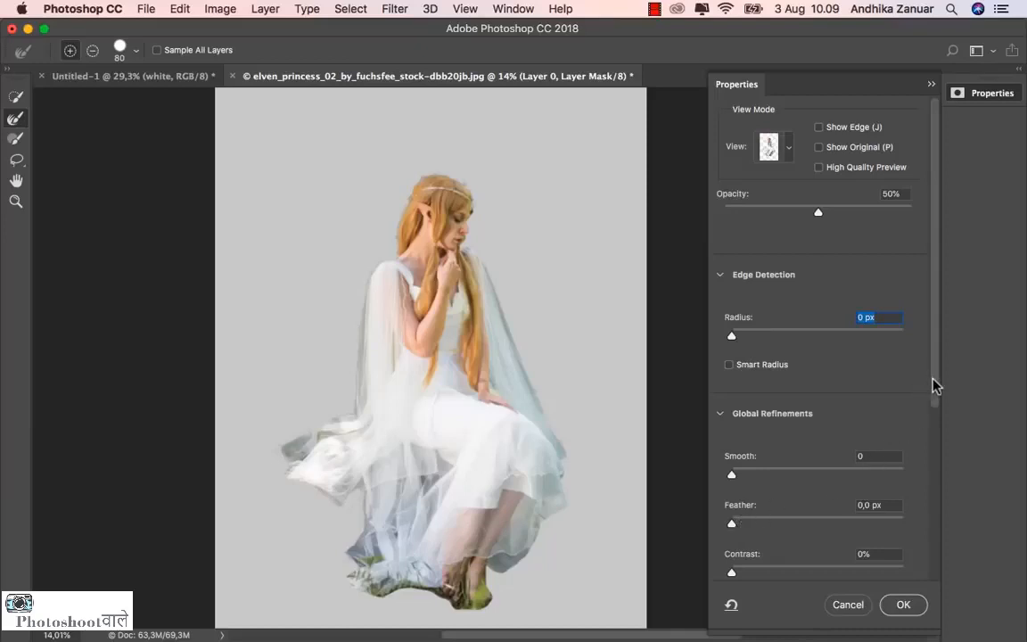
Step: Set Shift Edge to -14% and Feather to 0.4 px, enable Decontaminate Colors at 100%, and apply the mask refinement
{"action": "left_click_drag", "start_coordinate": [934, 386], "coordinate": [896, 481]}
{"action": "left_click", "coordinate": [805, 510]}
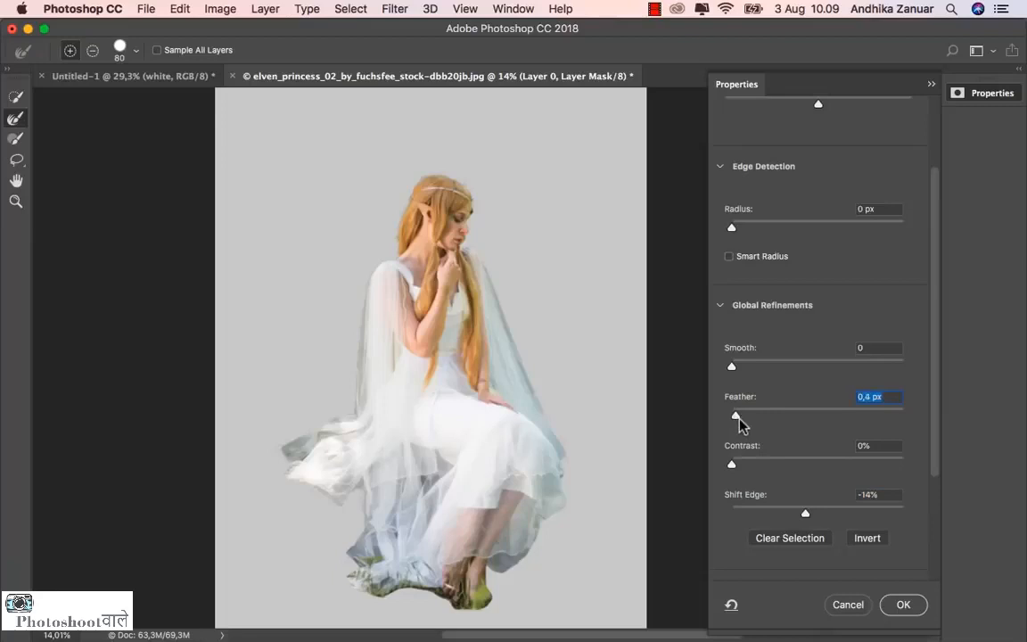
{"action": "scroll", "coordinate": [927, 465], "scroll_direction": "down", "scroll_amount": 3}
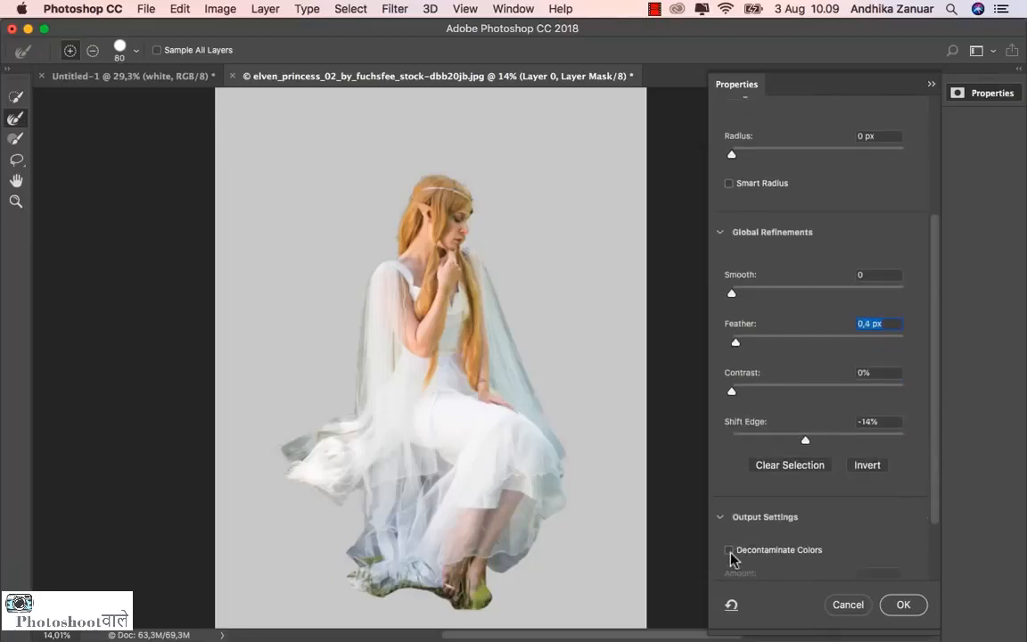
{"action": "left_click", "coordinate": [729, 550]}
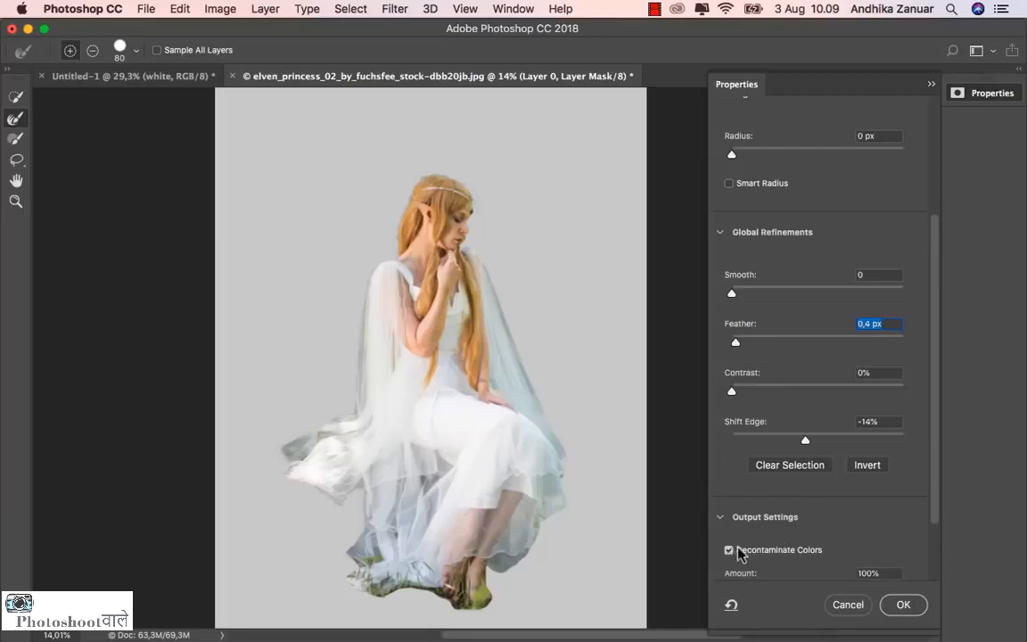
{"action": "left_click", "coordinate": [904, 605]}
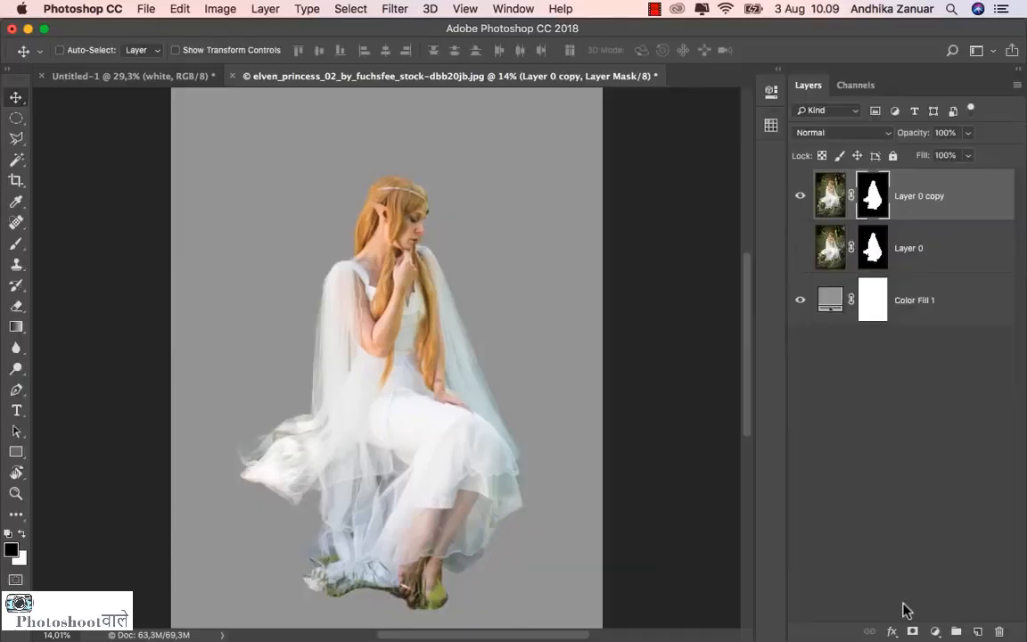
Step: Permanently apply the layer mask on the refined copy, keeping the original Layer 0 hidden
{"action": "left_click", "coordinate": [800, 248]}
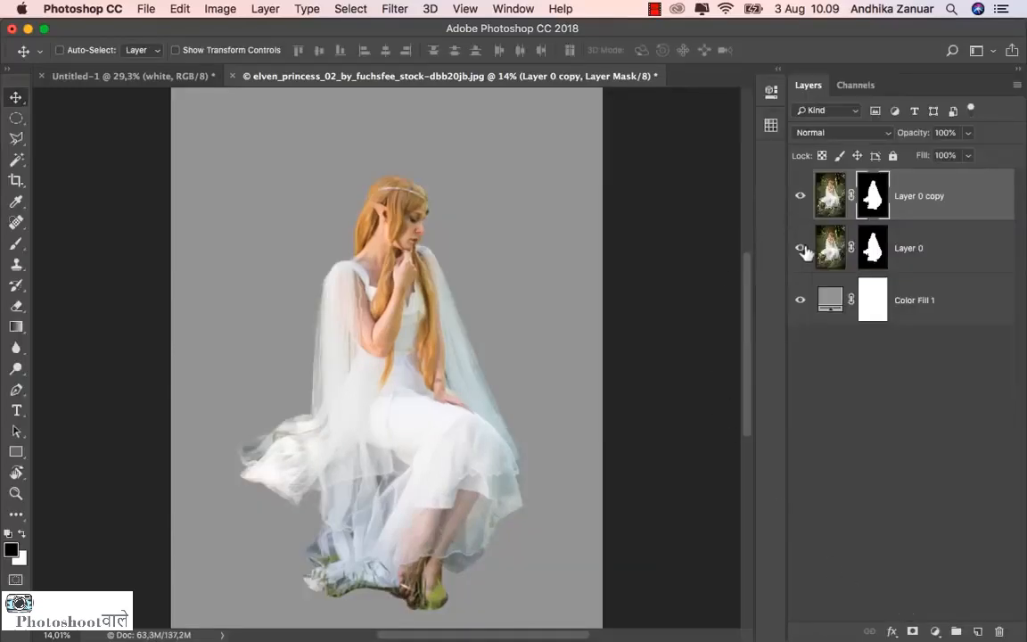
{"action": "right_click", "coordinate": [876, 212]}
{"action": "left_click", "coordinate": [843, 237]}
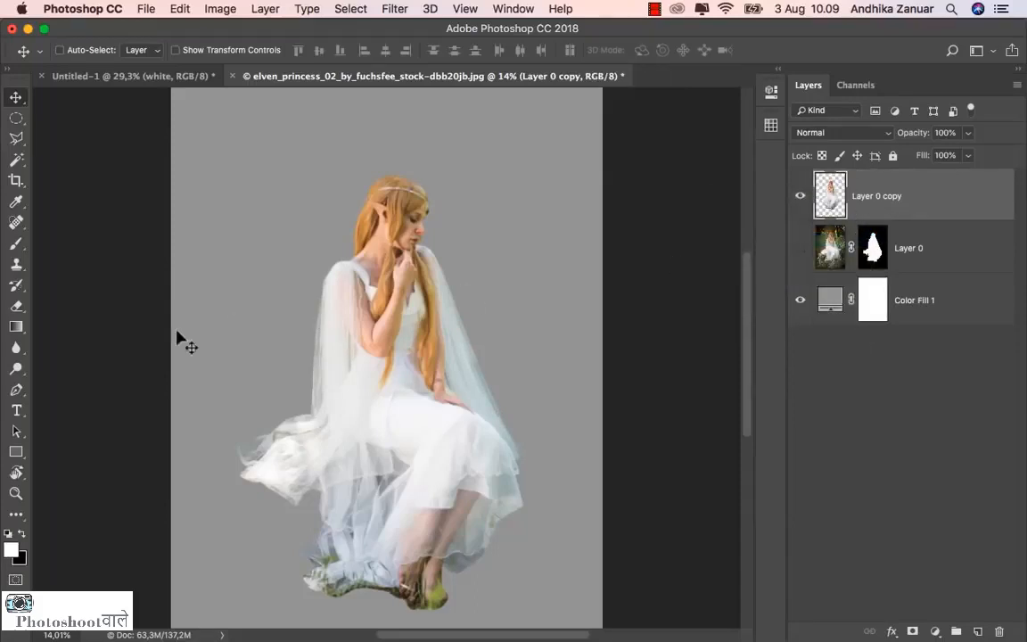
Step: Set up the Eraser with a soft round 220 px brush at 100% opacity and 14% smoothing
{"action": "left_click", "coordinate": [16, 306]}
{"action": "left_click", "coordinate": [67, 55]}
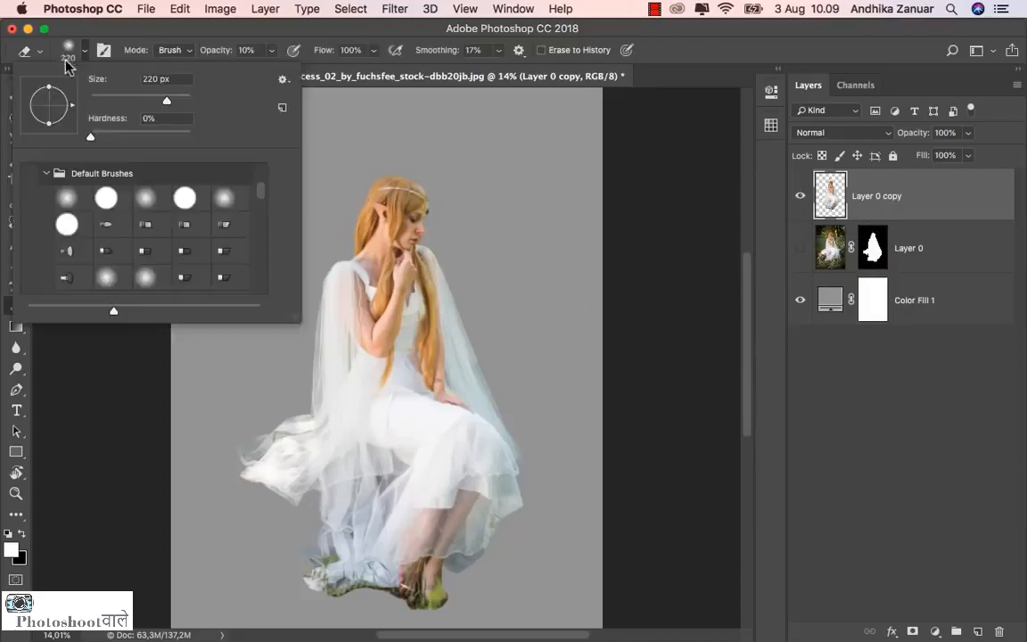
{"action": "left_click", "coordinate": [69, 194]}
{"action": "left_click", "coordinate": [273, 54]}
{"action": "left_click", "coordinate": [271, 50]}
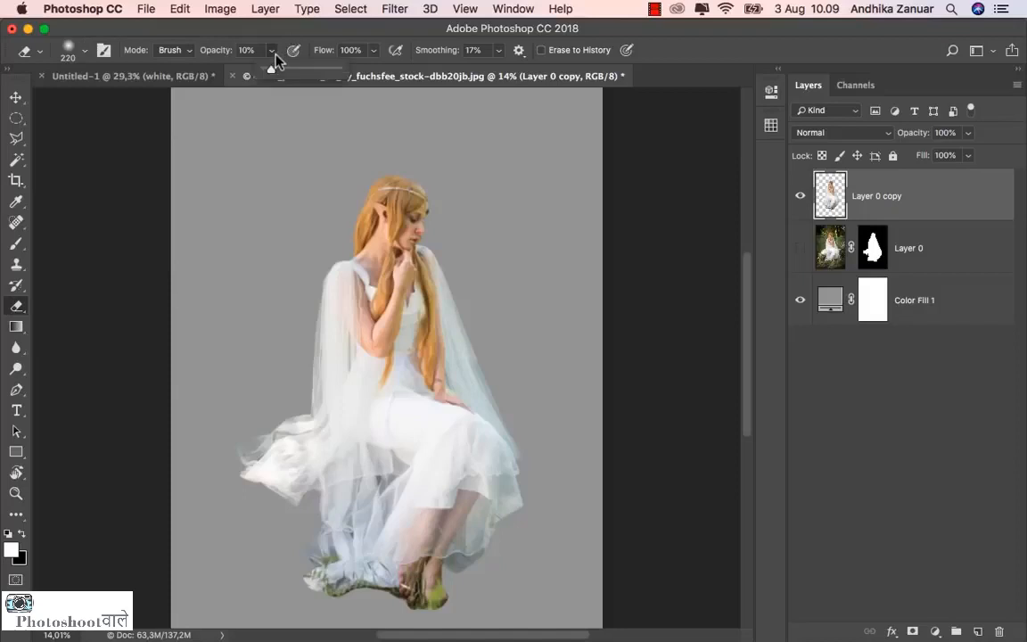
{"action": "left_click_drag", "start_coordinate": [281, 69], "coordinate": [381, 68]}
{"action": "left_click", "coordinate": [497, 51]}
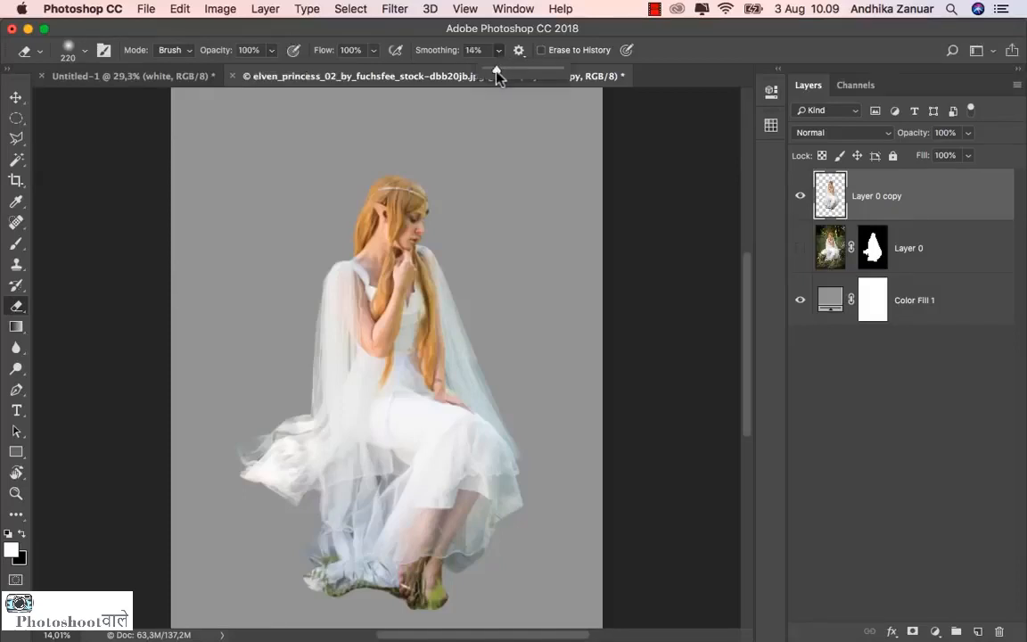
{"action": "left_click", "coordinate": [655, 43]}
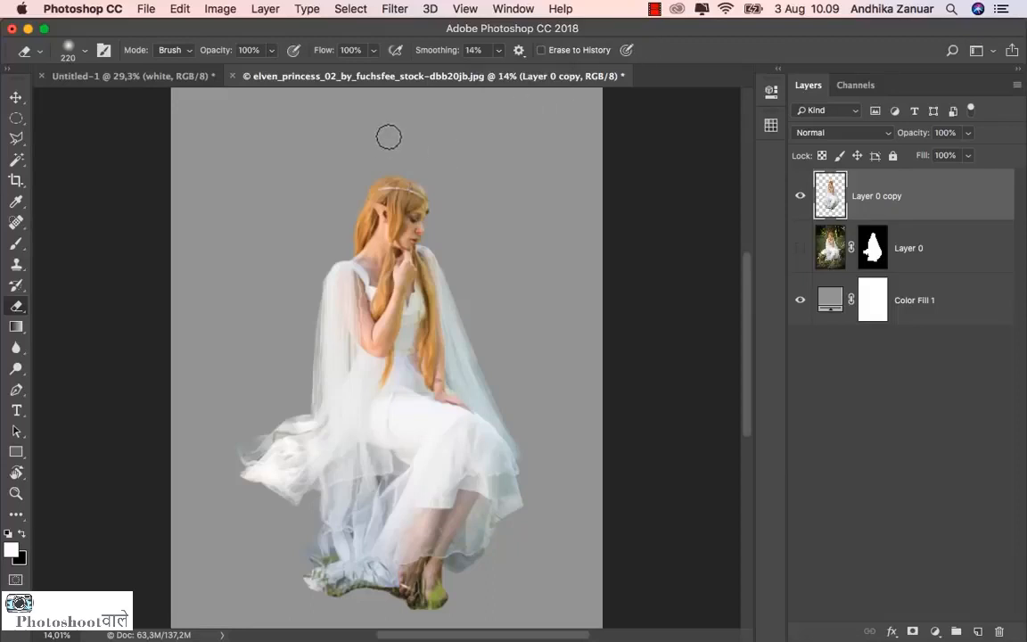
Step: Change the background fill layer's color to dark brown-grey 4f4646
{"action": "scroll", "coordinate": [388, 137], "scroll_direction": "up", "scroll_amount": 5}
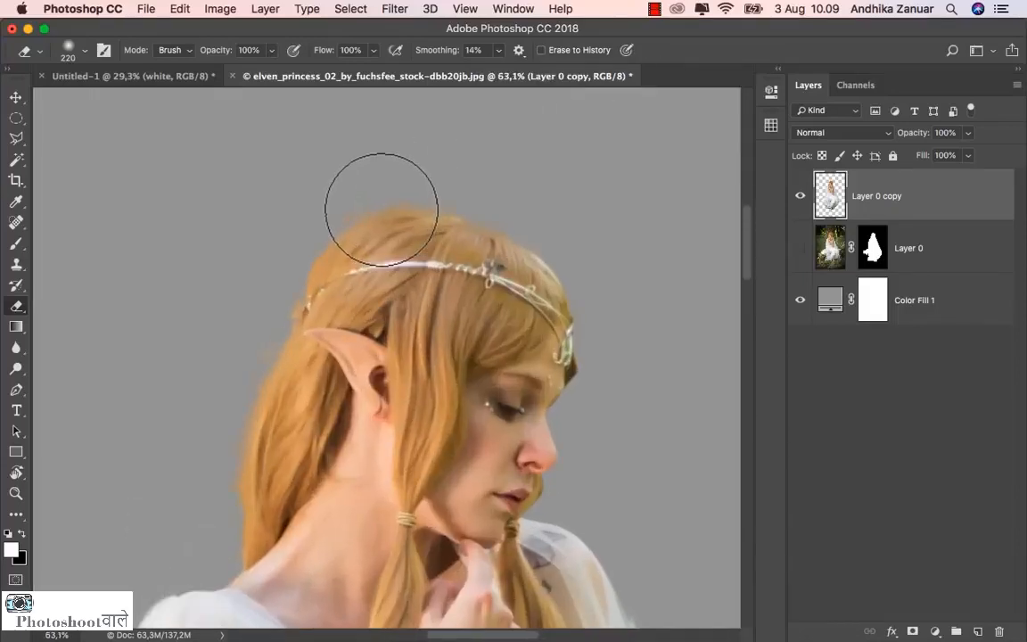
{"action": "left_click", "coordinate": [829, 303]}
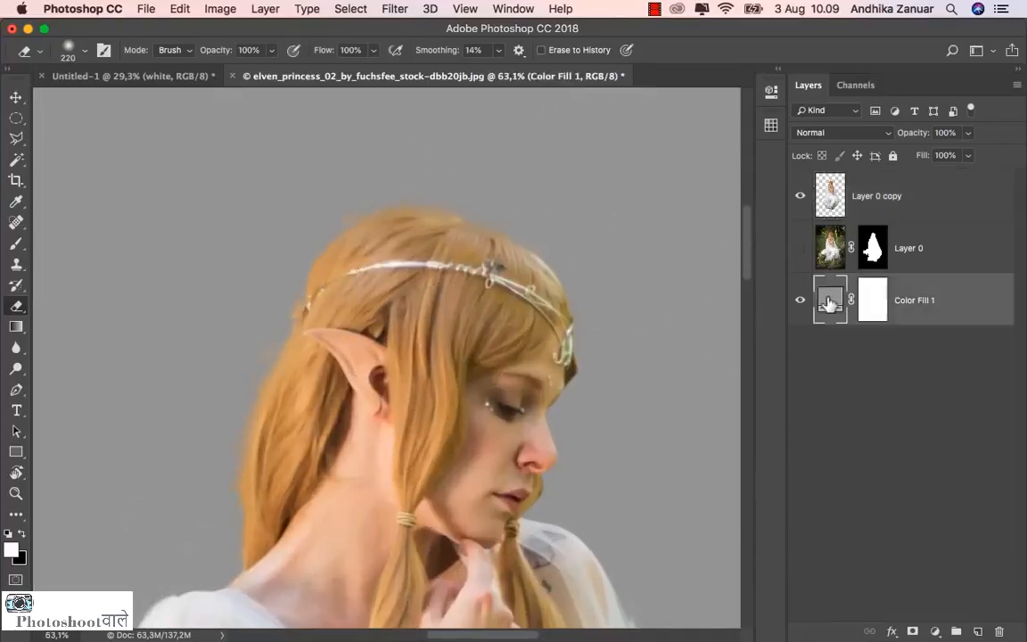
{"action": "double_click", "coordinate": [829, 303]}
{"action": "left_click", "coordinate": [654, 402]}
{"action": "left_click", "coordinate": [614, 419]}
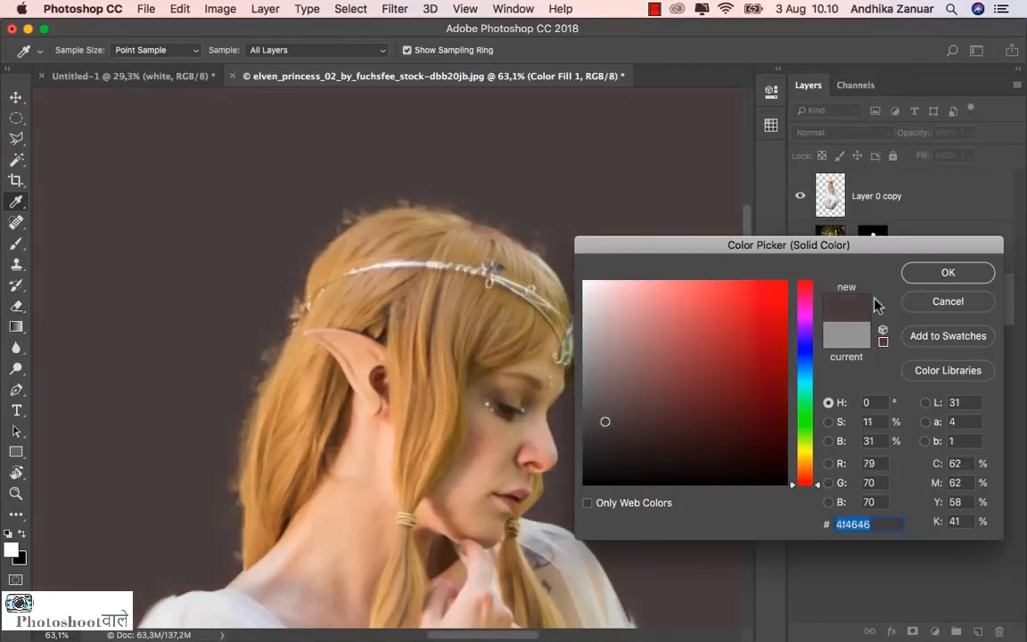
{"action": "key", "text": "Return"}
Step: Erase the leftover fringe above the forehead and front of the hair on Layer 0 copy with a 60 px eraser
{"action": "key", "text": "e"}
{"action": "left_click", "coordinate": [834, 203]}
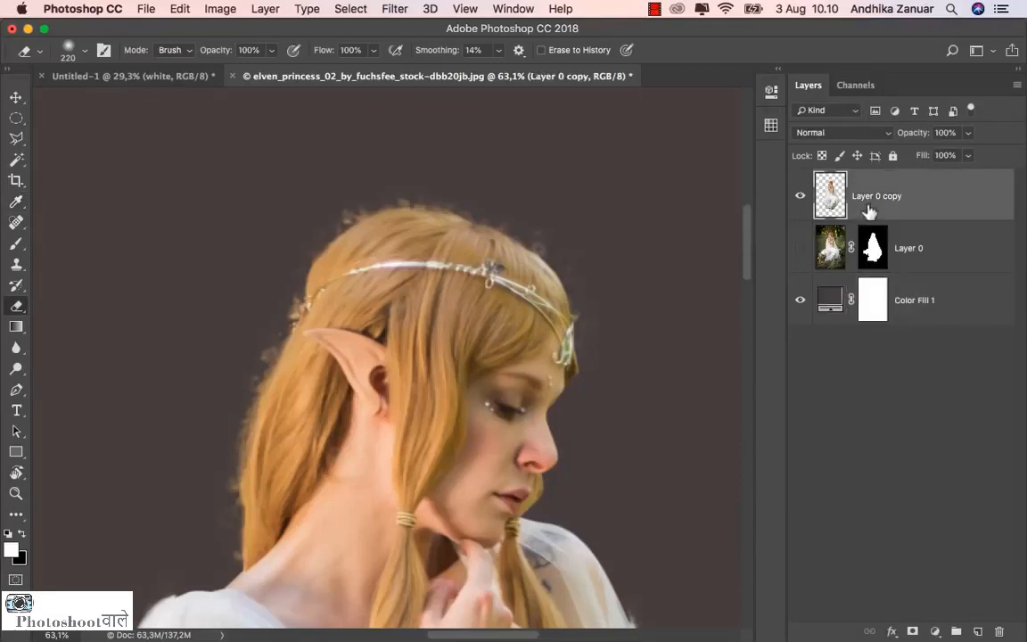
{"action": "key", "text": "bracketleft"}
{"action": "key", "text": "bracketleft"}
{"action": "key", "text": "bracketleft"}
{"action": "key", "text": "bracketleft"}
{"action": "key", "text": "bracketleft"}
{"action": "key", "text": "bracketleft"}
{"action": "key", "text": "bracketleft"}
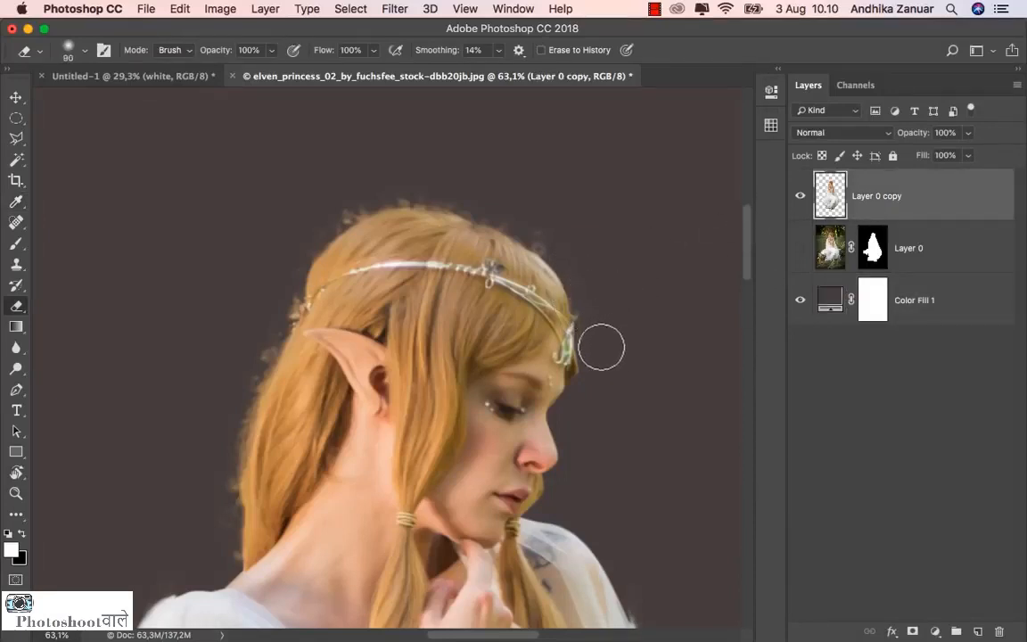
{"action": "key", "text": "bracketleft"}
{"action": "key", "text": "bracketleft"}
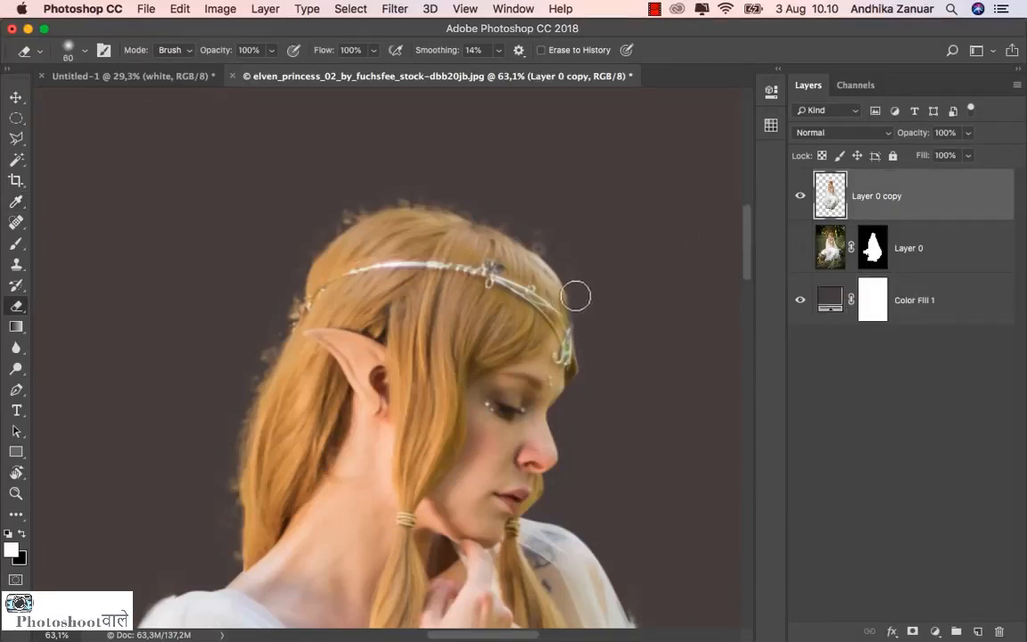
{"action": "right_click", "coordinate": [455, 203]}
{"action": "left_click", "coordinate": [571, 274]}
{"action": "left_click", "coordinate": [438, 156]}
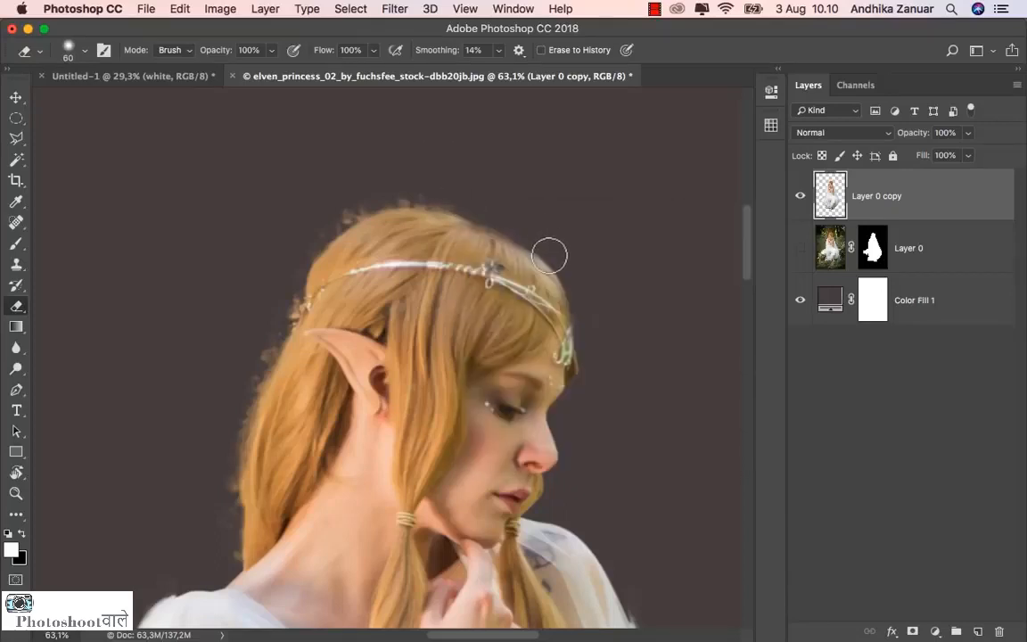
Step: Erase the remaining fringe along the crown and the upper back of the hair with a 40 px eraser
{"action": "key", "text": "bracketleft"}
{"action": "key", "text": "bracketleft"}
{"action": "mouse_move", "coordinate": [562, 266]}
{"action": "left_mouse_down"}
{"action": "mouse_move", "coordinate": [486, 220]}
{"action": "mouse_move", "coordinate": [408, 200]}
{"action": "left_mouse_up"}
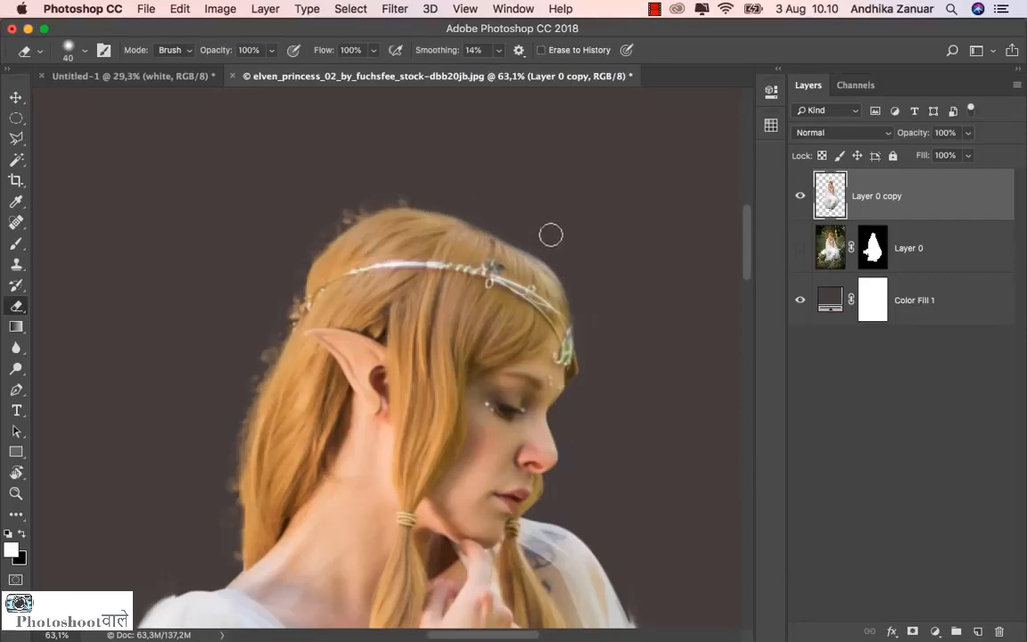
{"action": "mouse_move", "coordinate": [551, 235]}
{"action": "left_mouse_down"}
{"action": "mouse_move", "coordinate": [391, 203]}
{"action": "mouse_move", "coordinate": [315, 243]}
{"action": "mouse_move", "coordinate": [341, 212]}
{"action": "mouse_move", "coordinate": [403, 195]}
{"action": "mouse_move", "coordinate": [324, 245]}
{"action": "mouse_move", "coordinate": [243, 436]}
{"action": "mouse_move", "coordinate": [248, 399]}
{"action": "left_mouse_up"}
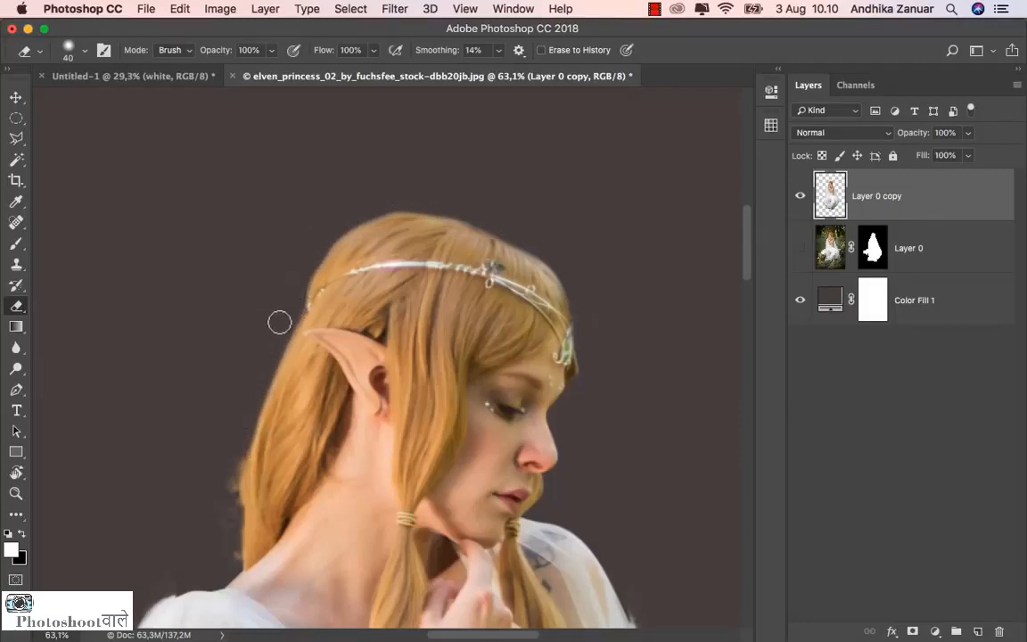
Step: Erase the remaining fringe down the back of the hair and along the rear edge of the veil with a 40 px eraser
{"action": "scroll", "coordinate": [271, 327], "scroll_direction": "down", "scroll_amount": 2}
{"action": "left_click_drag", "start_coordinate": [254, 351], "coordinate": [232, 521]}
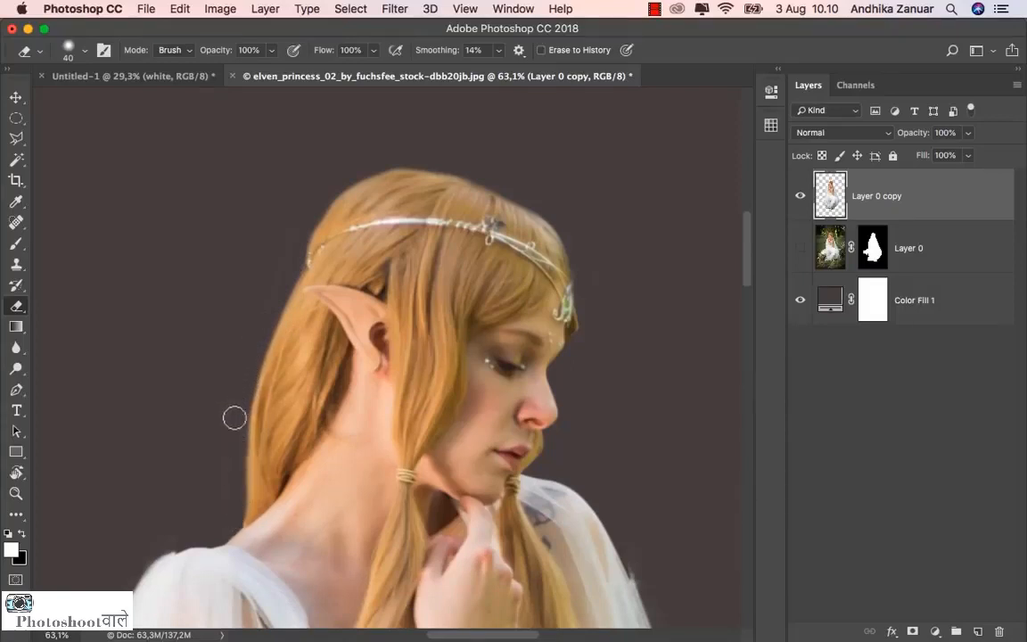
{"action": "mouse_move", "coordinate": [214, 411]}
{"action": "left_mouse_down"}
{"action": "mouse_move", "coordinate": [360, 188]}
{"action": "mouse_move", "coordinate": [386, 214]}
{"action": "left_mouse_up"}
{"action": "mouse_move", "coordinate": [366, 264]}
{"action": "left_mouse_down"}
{"action": "mouse_move", "coordinate": [321, 298]}
{"action": "mouse_move", "coordinate": [289, 349]}
{"action": "mouse_move", "coordinate": [265, 444]}
{"action": "mouse_move", "coordinate": [344, 181]}
{"action": "mouse_move", "coordinate": [321, 337]}
{"action": "mouse_move", "coordinate": [314, 209]}
{"action": "left_mouse_up"}
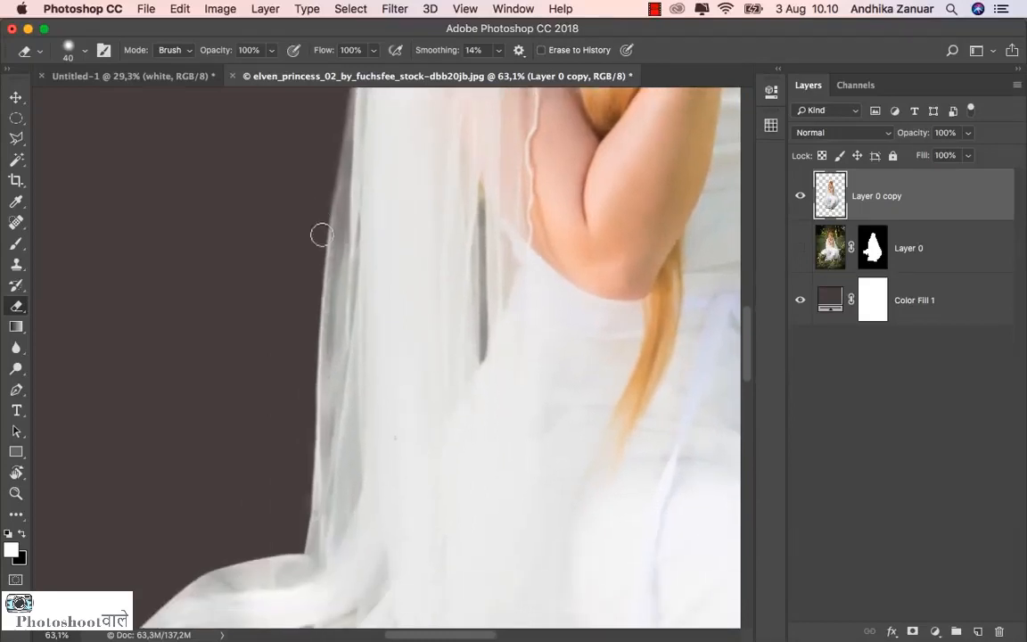
Step: Enlarge the eraser to 70 px and clean the leftover fringe around the trailing train of the dress
{"action": "left_click_drag", "start_coordinate": [277, 401], "coordinate": [400, 149]}
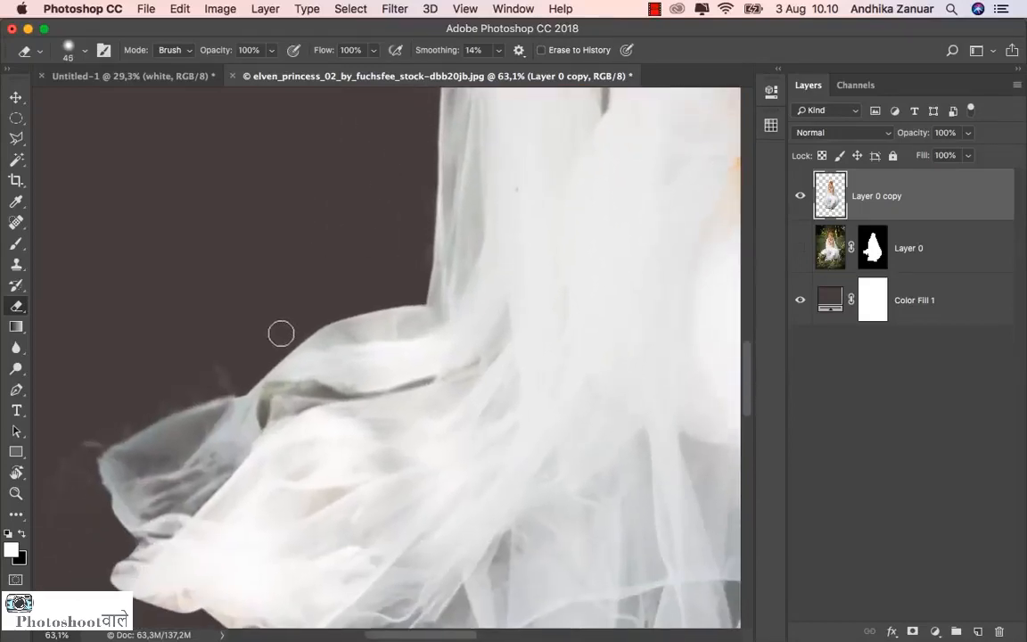
{"action": "left_click_drag", "start_coordinate": [281, 333], "coordinate": [217, 373]}
{"action": "key", "text": "bracketright"}
{"action": "key", "text": "bracketright"}
{"action": "key", "text": "bracketright"}
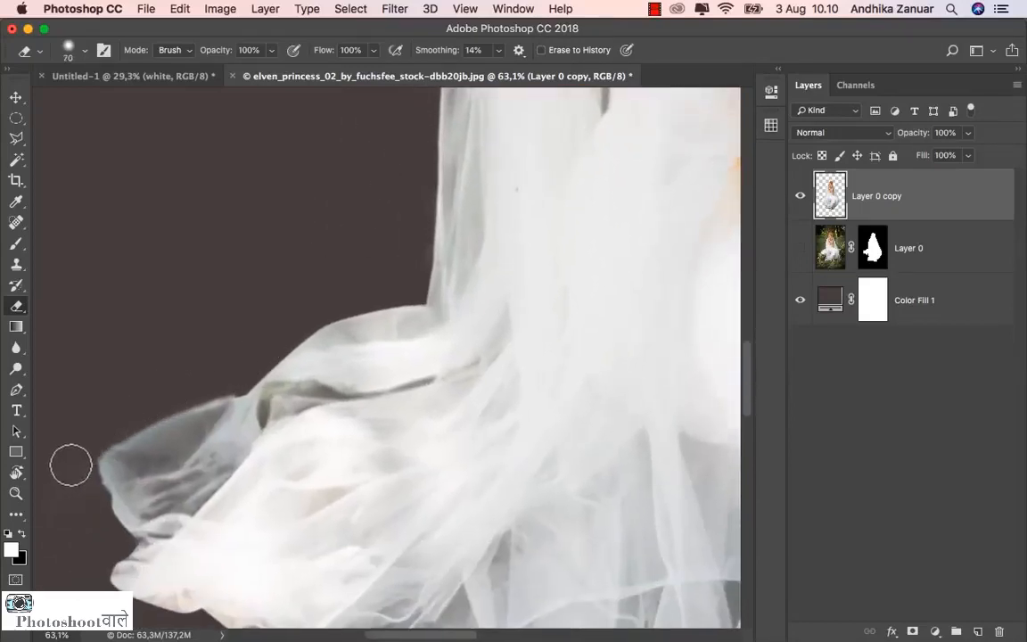
{"action": "left_click_drag", "start_coordinate": [185, 533], "coordinate": [160, 319]}
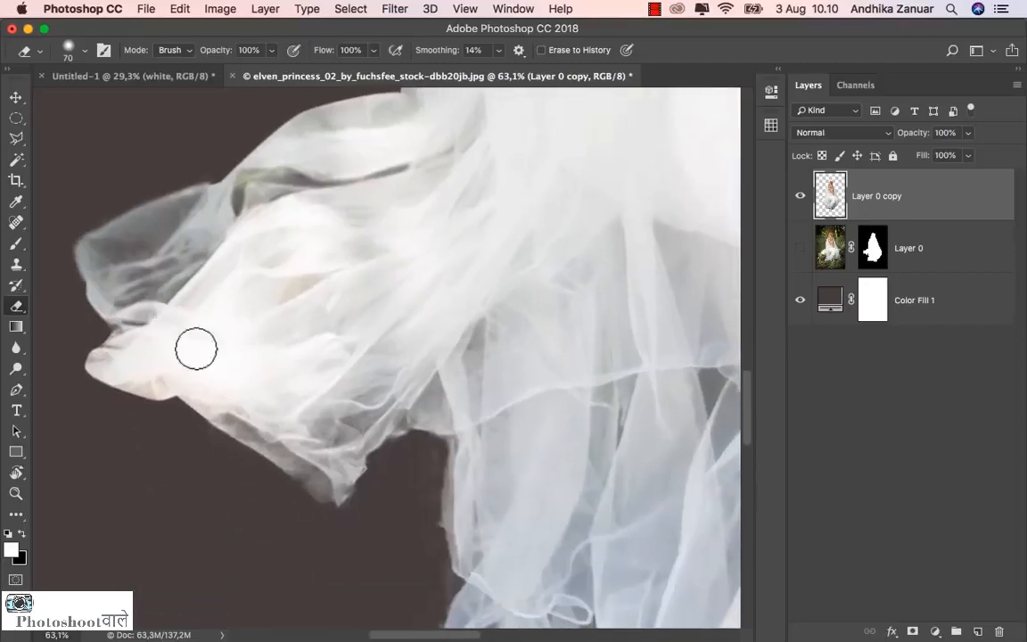
{"action": "scroll", "coordinate": [383, 404], "scroll_direction": "down", "scroll_amount": 5}
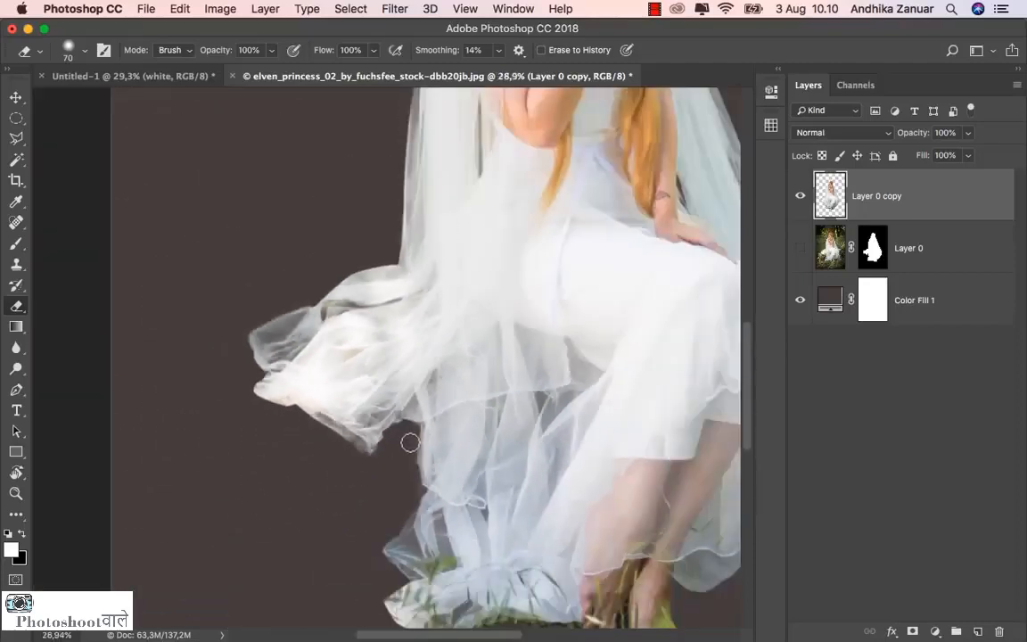
Step: Erase the fringe along the veil's front edge, from the shoulder down past the knee, with the 70 px eraser
{"action": "left_click_drag", "start_coordinate": [477, 436], "coordinate": [261, 566]}
{"action": "left_click_drag", "start_coordinate": [546, 335], "coordinate": [514, 395]}
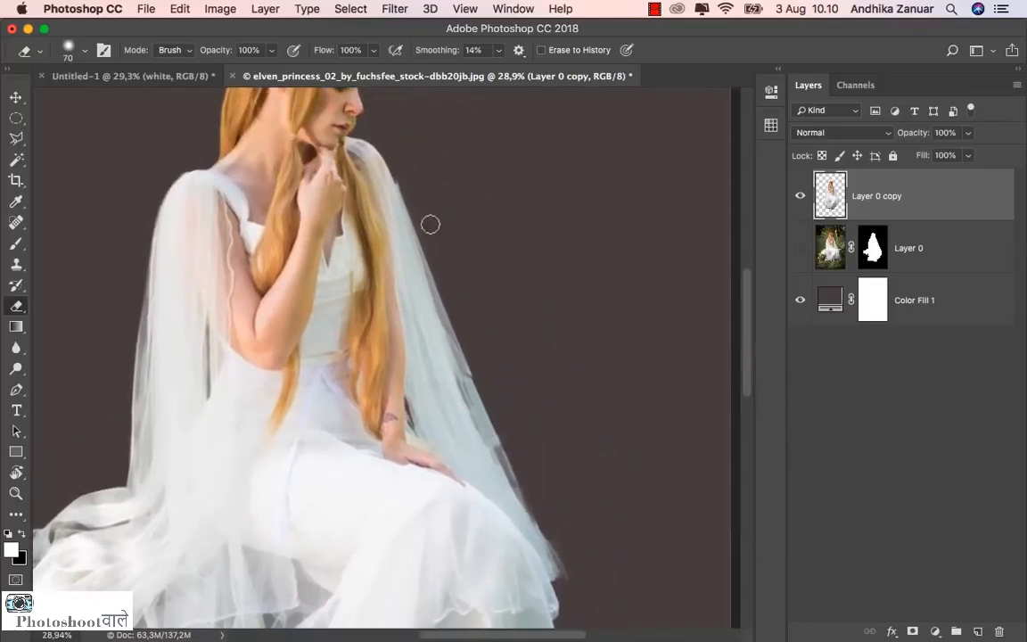
{"action": "mouse_move", "coordinate": [412, 213]}
{"action": "left_mouse_down"}
{"action": "mouse_move", "coordinate": [484, 410]}
{"action": "mouse_move", "coordinate": [522, 478]}
{"action": "left_mouse_up"}
{"action": "scroll", "coordinate": [498, 432], "scroll_direction": "down", "scroll_amount": 2}
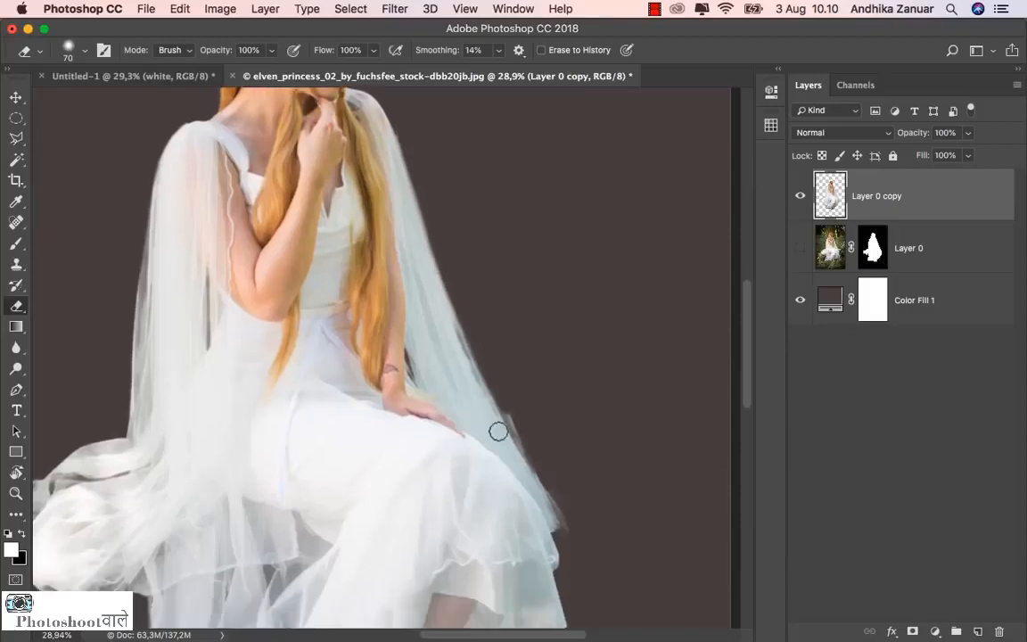
{"action": "left_click_drag", "start_coordinate": [467, 328], "coordinate": [557, 511]}
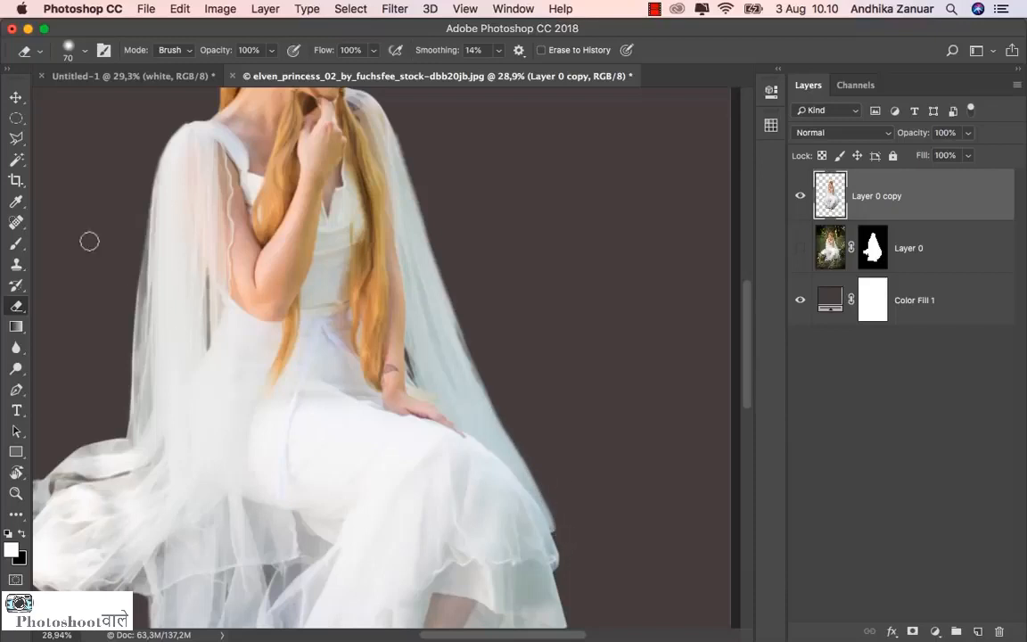
Step: Rename the cut-out layer Layer 0 copy to "model"
{"action": "left_click", "coordinate": [16, 96]}
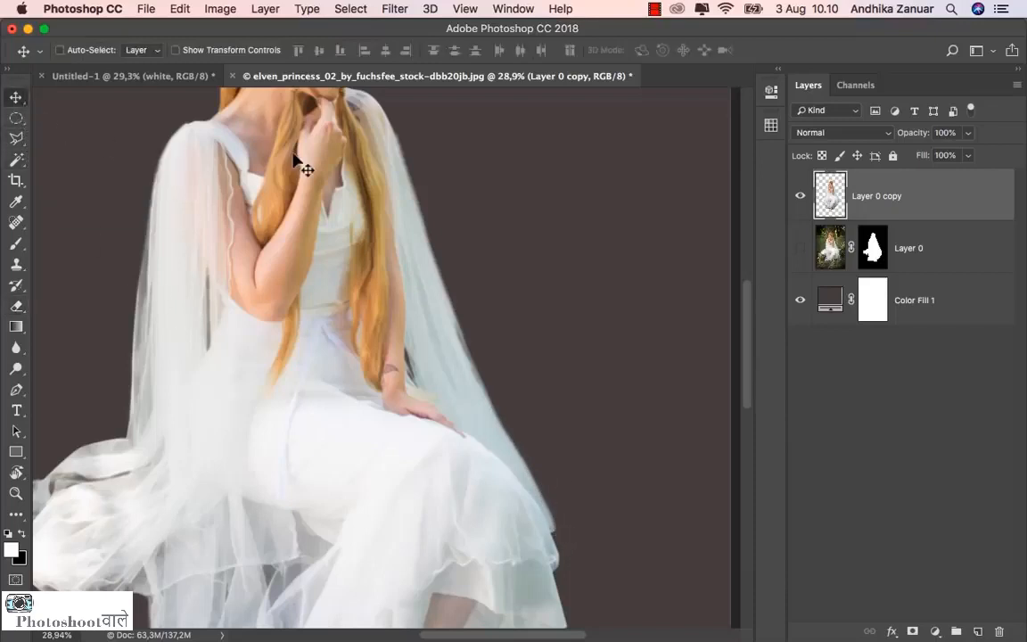
{"action": "key", "text": "super+0"}
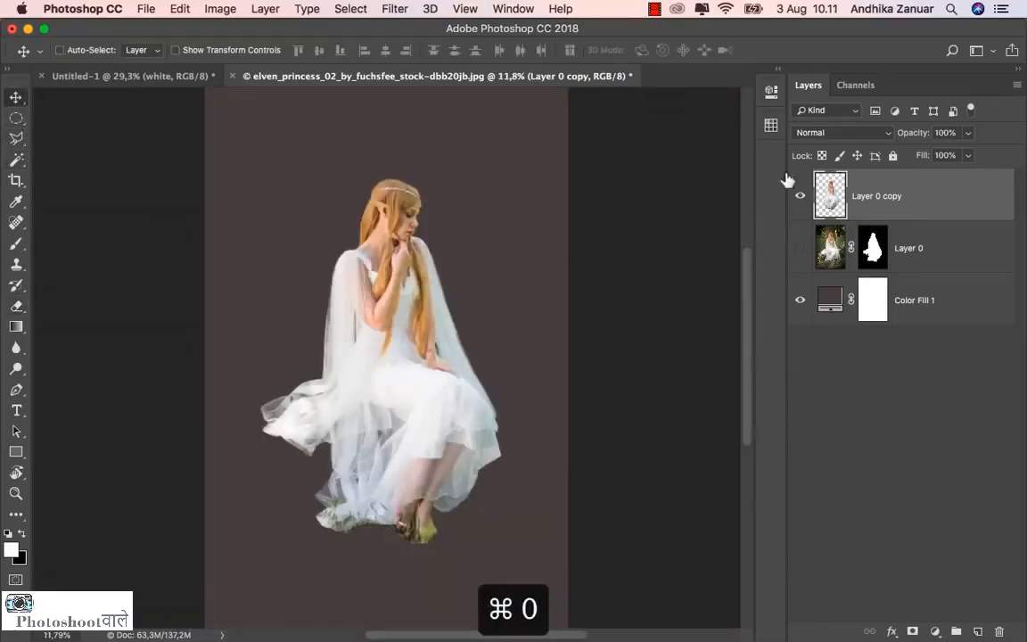
{"action": "double_click", "coordinate": [871, 196]}
{"action": "type", "text": "model"}
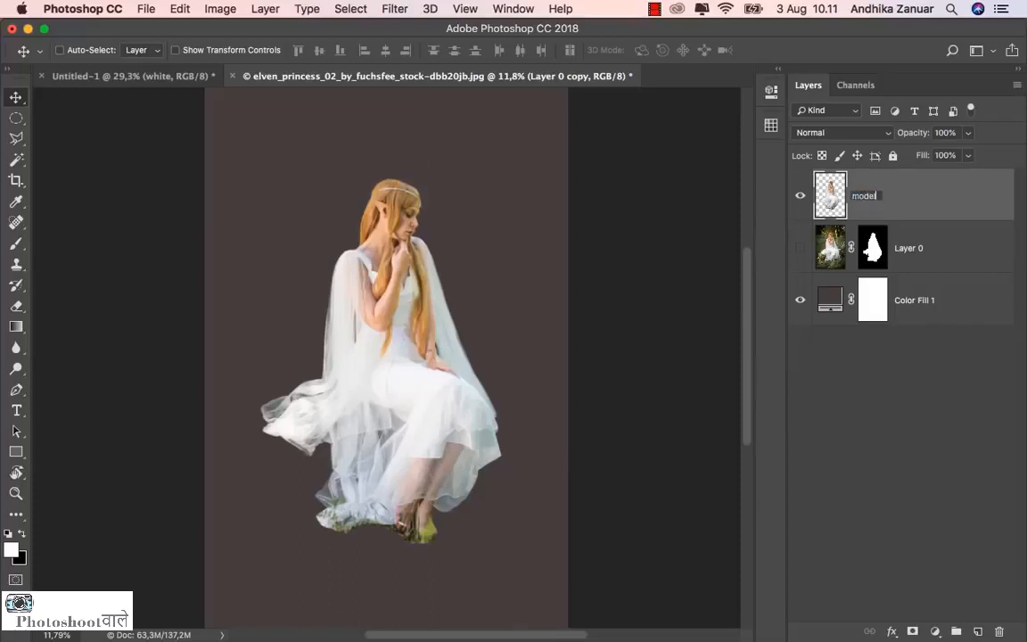
{"action": "key", "text": "Return"}
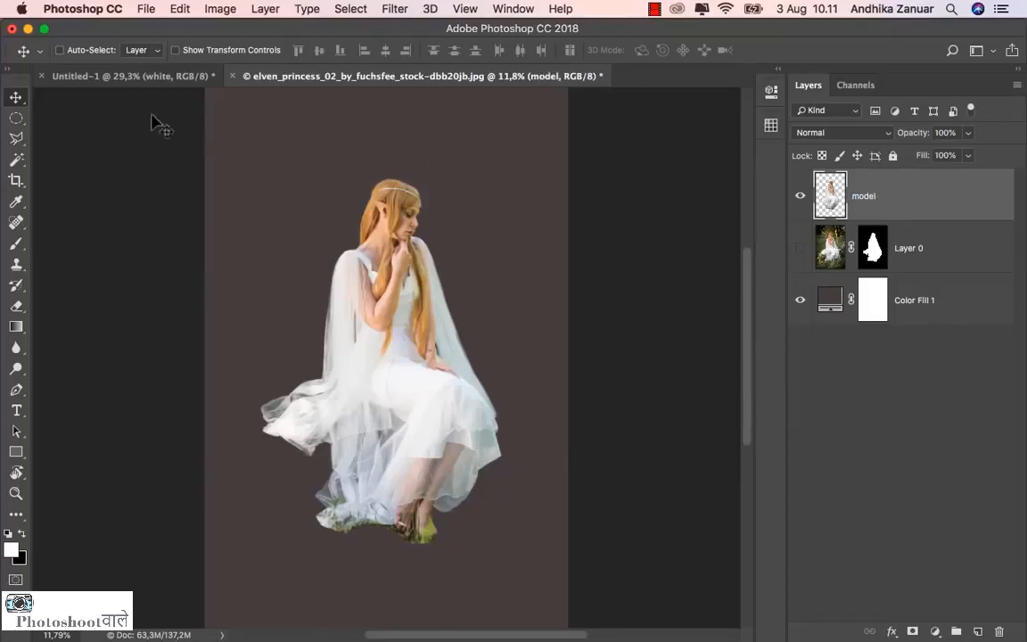
Step: Copy the model layer into the Untitled-1 moon document and scale it down to about 33%
{"action": "left_click_drag", "start_coordinate": [351, 242], "coordinate": [419, 314]}
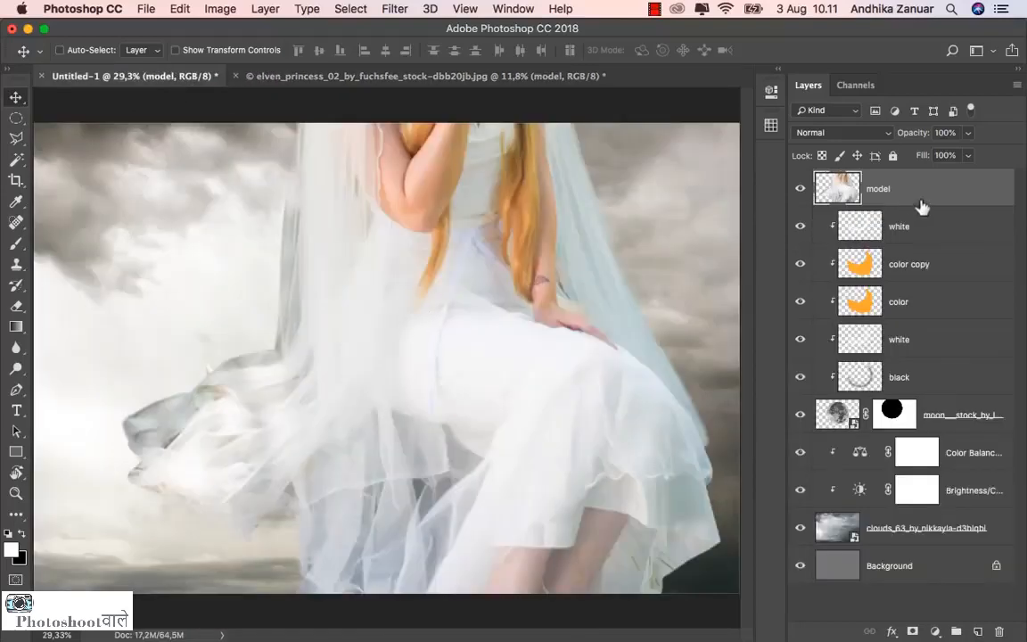
{"action": "key", "text": "super+t"}
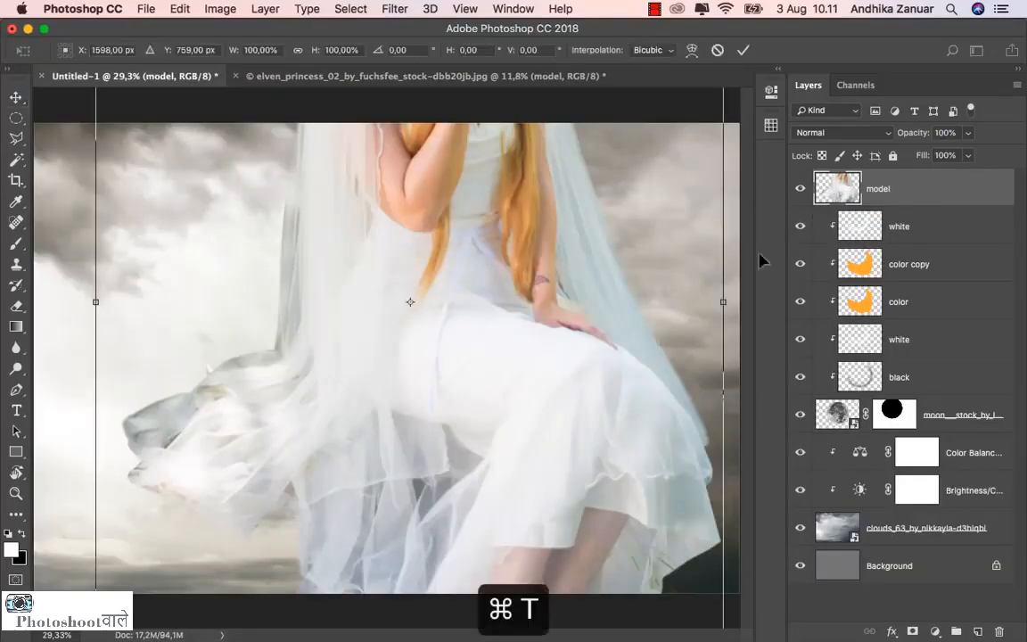
{"action": "key", "text": "super+0"}
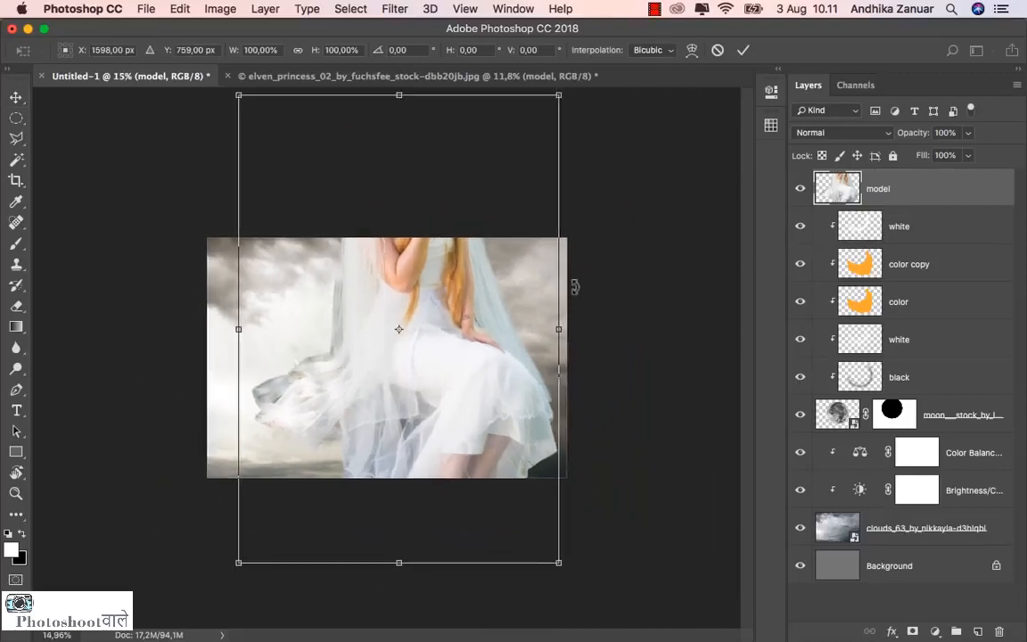
{"action": "left_click_drag", "start_coordinate": [237, 94], "coordinate": [341, 252]}
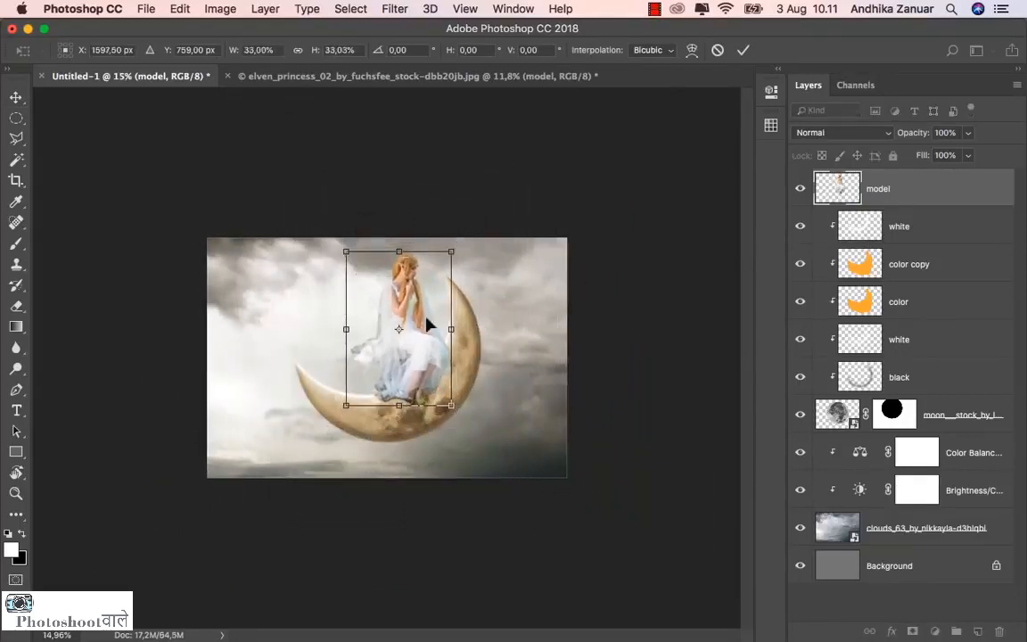
Step: Seat the woman on the inner curve of the crescent moon, fine-tune her scale to about 32.5%, and apply the transform
{"action": "scroll", "coordinate": [518, 335], "scroll_direction": "down", "scroll_amount": 1}
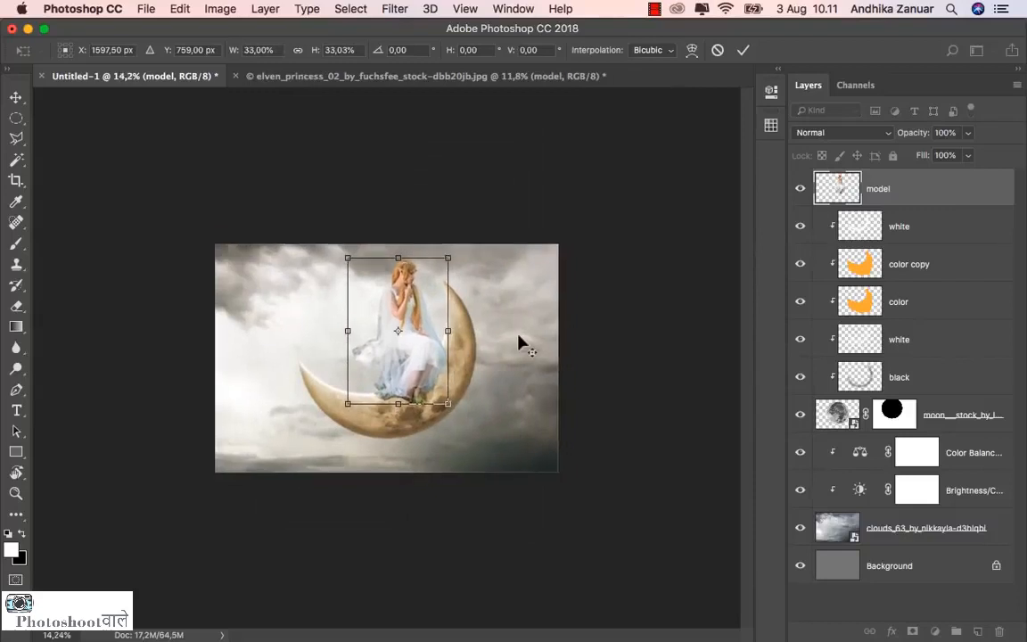
{"action": "scroll", "coordinate": [519, 336], "scroll_direction": "up", "scroll_amount": 6}
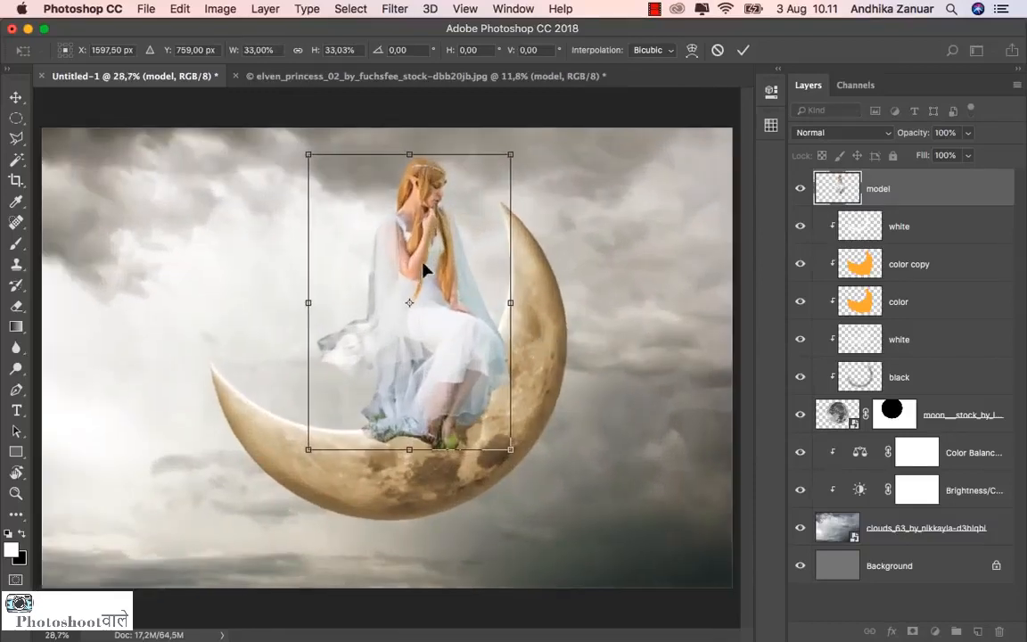
{"action": "left_click_drag", "start_coordinate": [425, 258], "coordinate": [422, 326]}
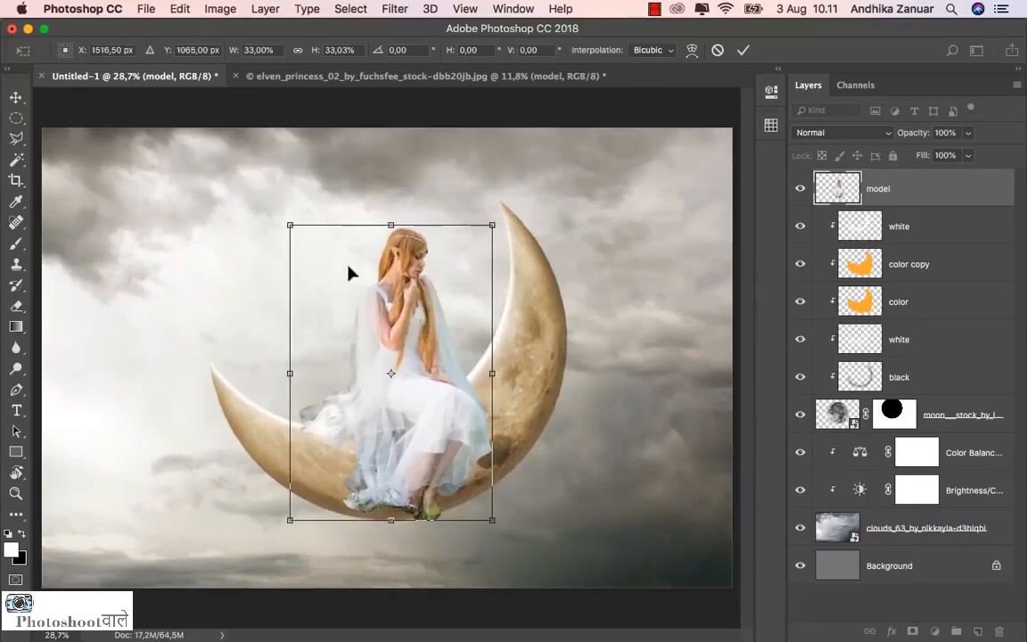
{"action": "left_click_drag", "start_coordinate": [287, 225], "coordinate": [305, 245]}
{"action": "left_click_drag", "start_coordinate": [417, 280], "coordinate": [393, 293]}
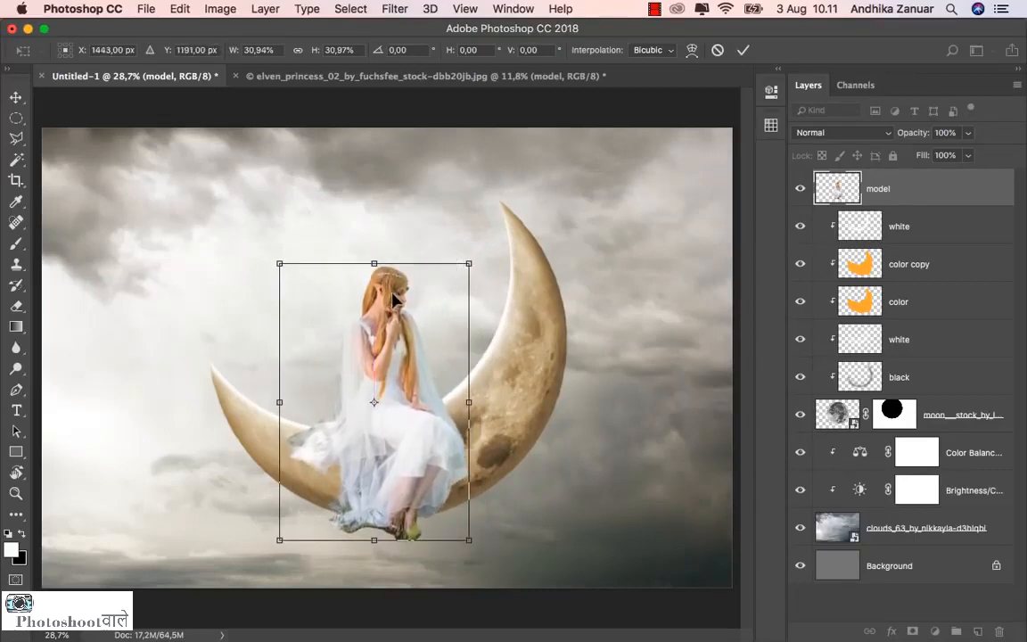
{"action": "left_click_drag", "start_coordinate": [470, 261], "coordinate": [491, 257]}
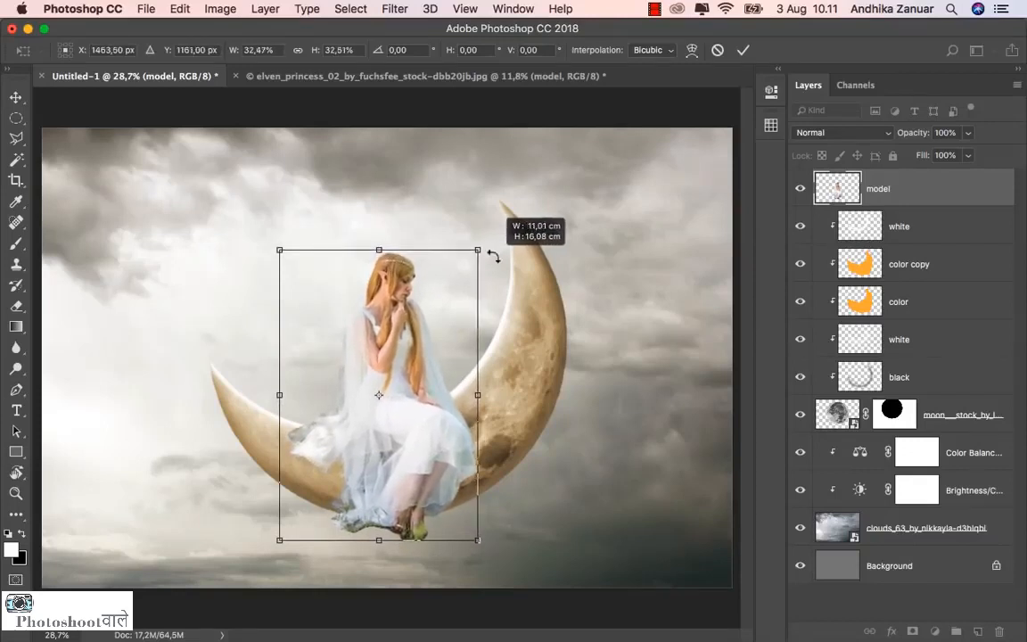
{"action": "left_click", "coordinate": [743, 52]}
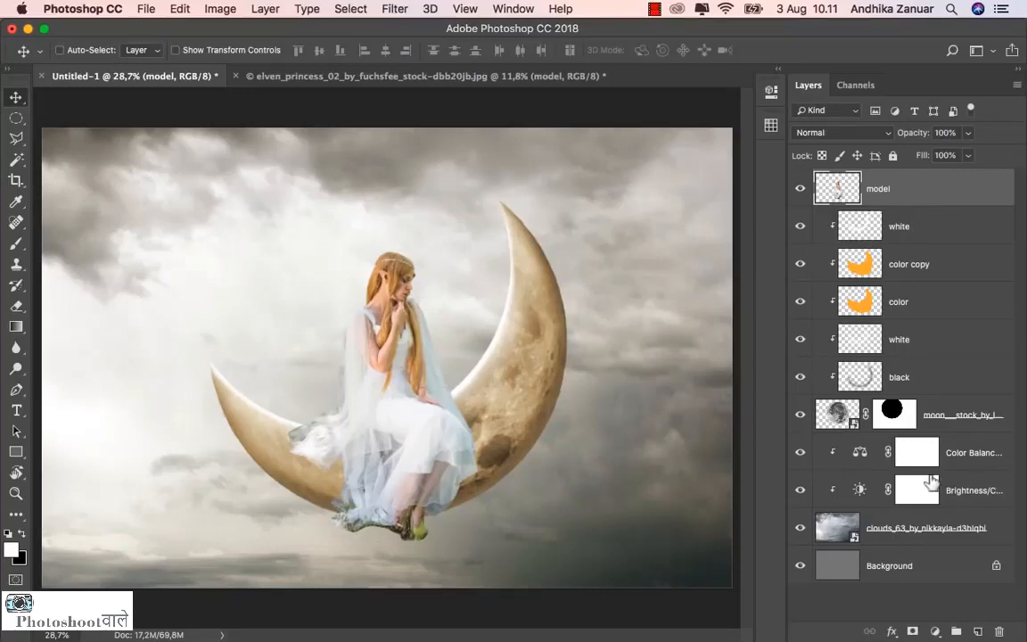
Step: Add a Hue/Saturation adjustment clipped to the model layer with Saturation at -26, and check its effect
{"action": "left_click", "coordinate": [934, 629]}
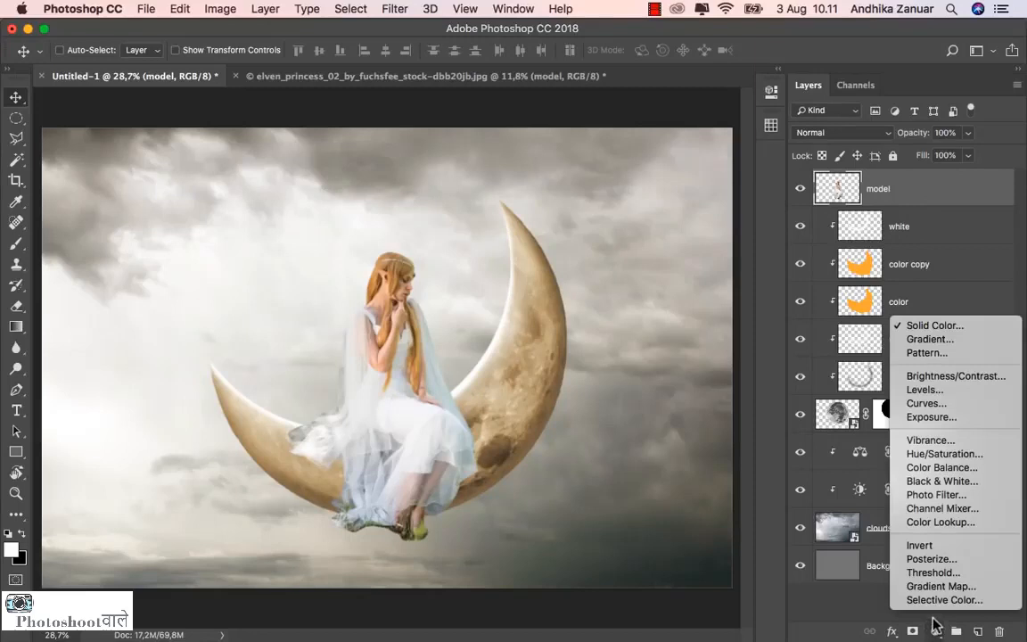
{"action": "left_click", "coordinate": [942, 455]}
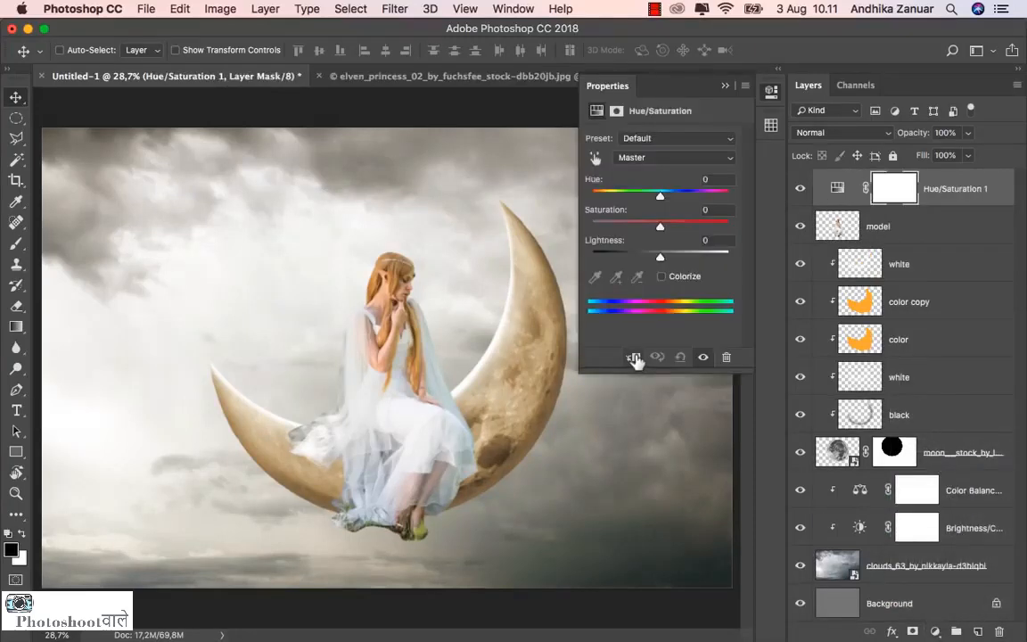
{"action": "left_click", "coordinate": [634, 357]}
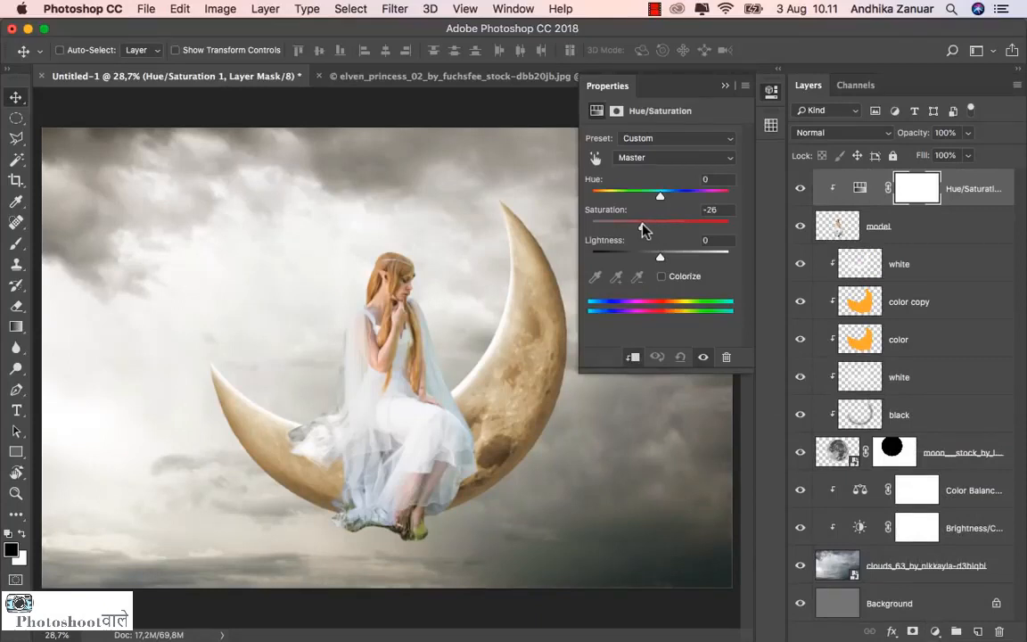
{"action": "left_click", "coordinate": [725, 86]}
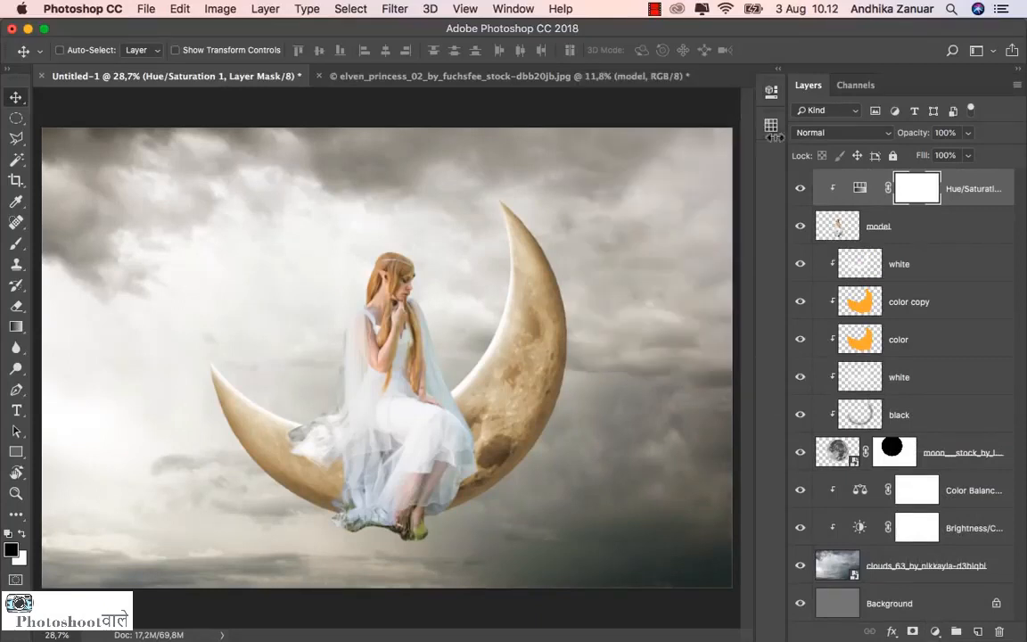
{"action": "left_click", "coordinate": [800, 190]}
Step: Create a new empty layer above the Hue/Saturation adjustment and clip it to the model layer
{"action": "left_click", "coordinate": [959, 193]}
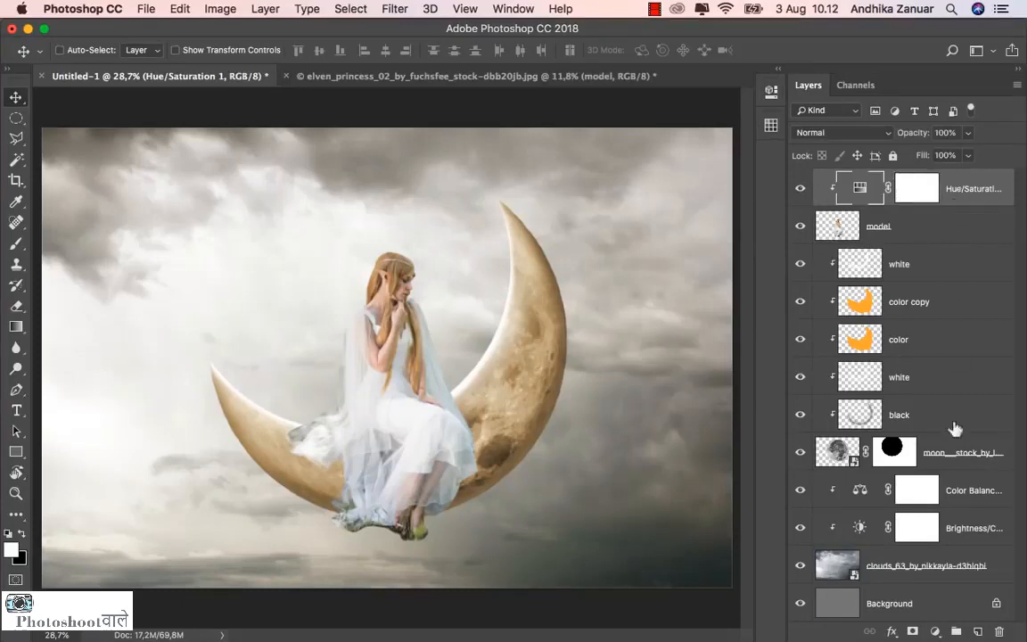
{"action": "left_click", "coordinate": [978, 632]}
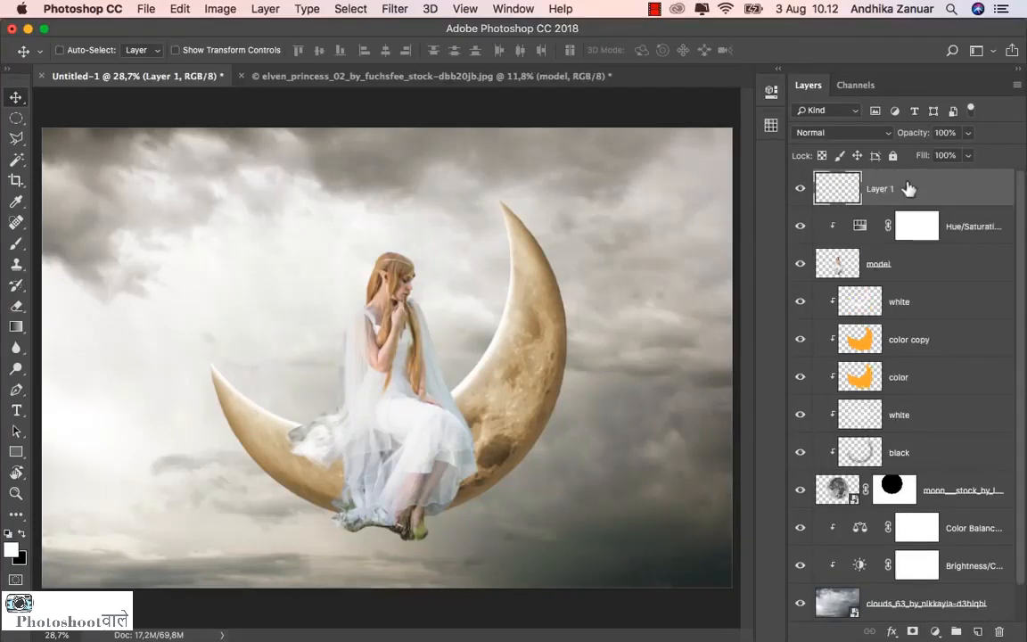
{"action": "right_click", "coordinate": [908, 189]}
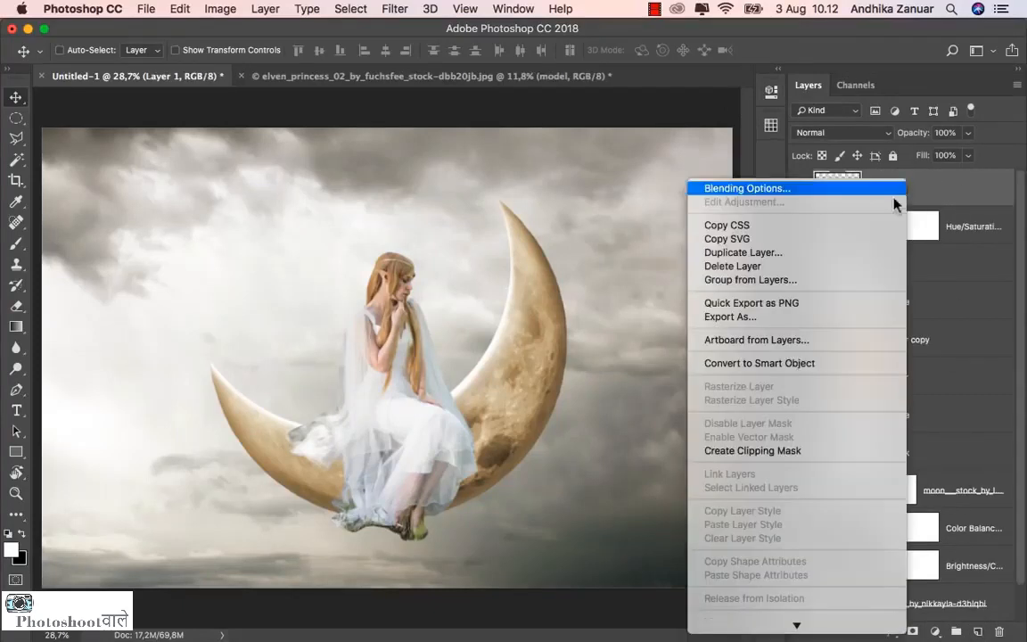
{"action": "left_click", "coordinate": [765, 451]}
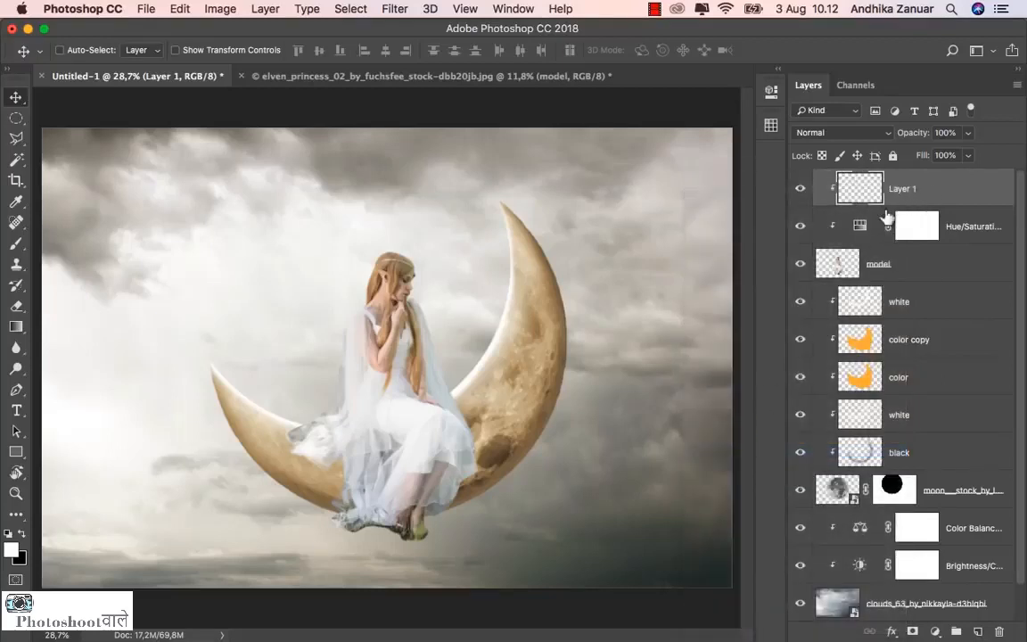
Step: Switch to the Brush and set the foreground color to a light tan sampled from the moon's surface
{"action": "left_click", "coordinate": [16, 243]}
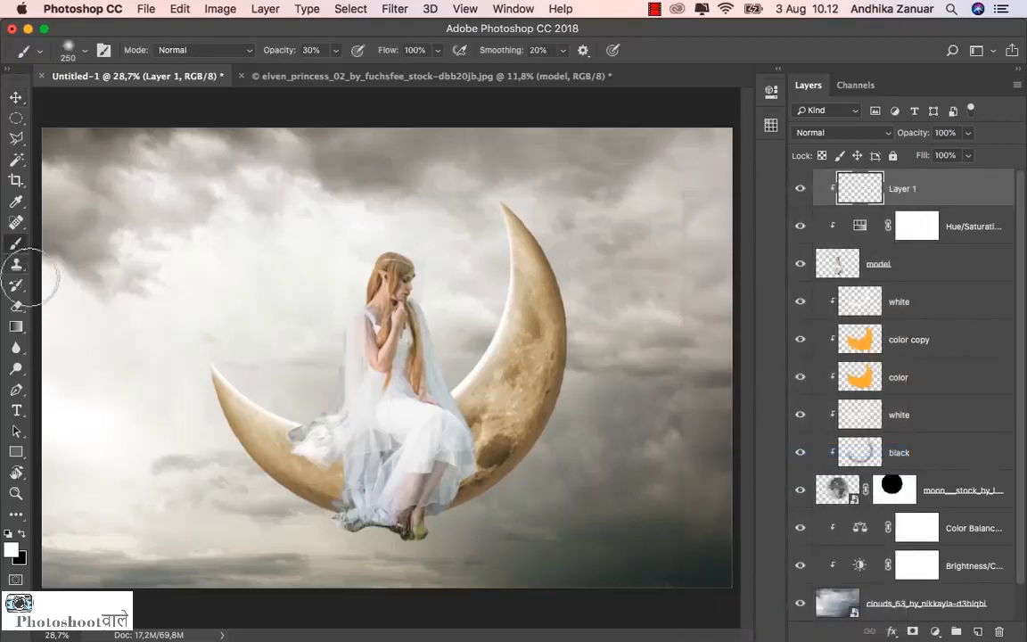
{"action": "left_click", "coordinate": [12, 550]}
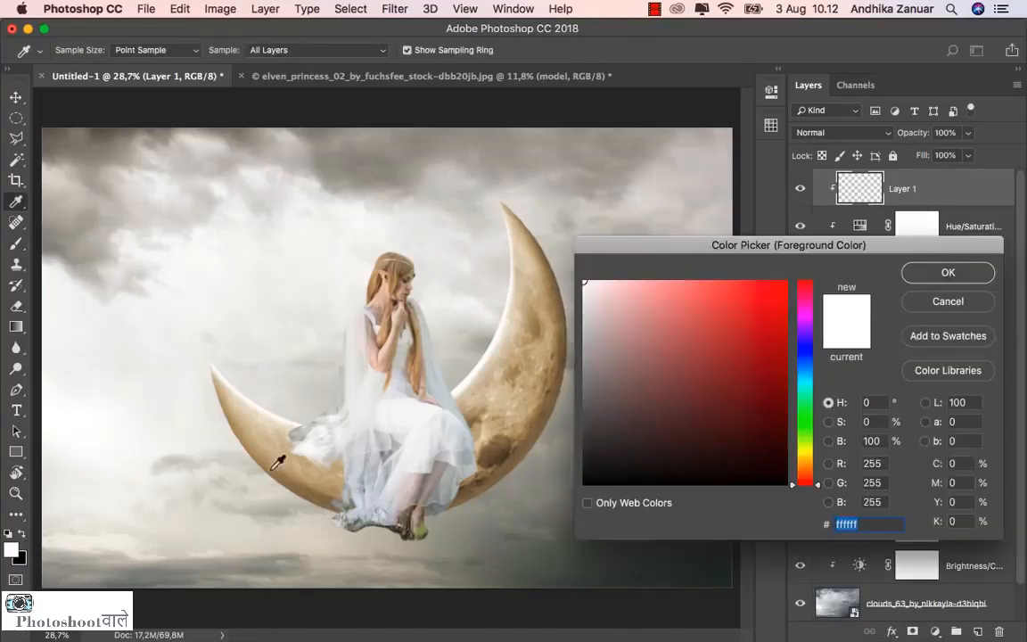
{"action": "left_click_drag", "start_coordinate": [512, 383], "coordinate": [516, 391]}
{"action": "left_click", "coordinate": [948, 273]}
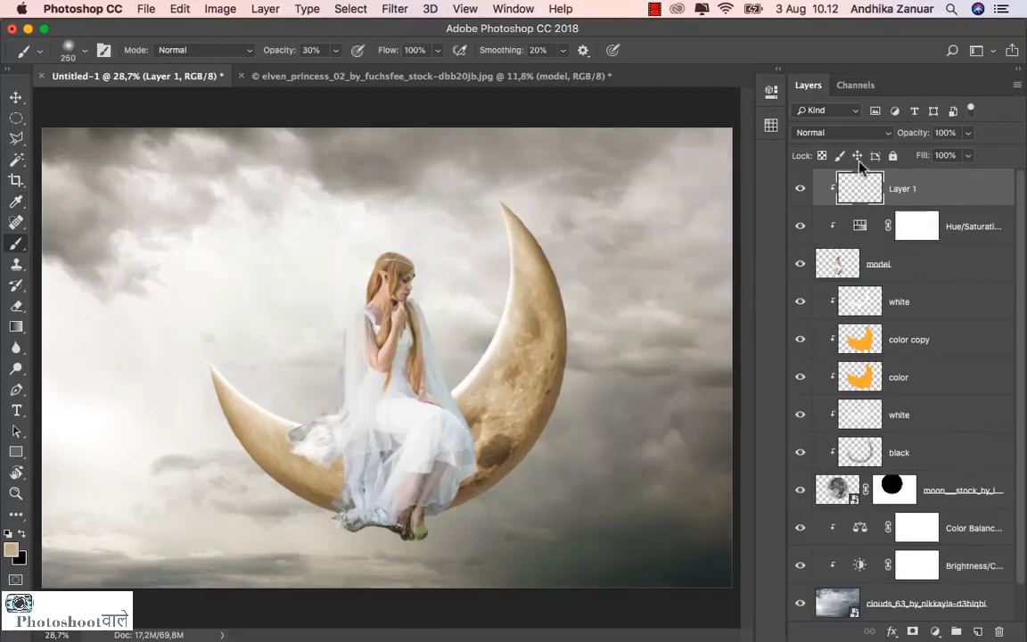
Step: Set the new clipped layer's blend mode to Screen and lower the brush opacity to 12%
{"action": "left_click", "coordinate": [843, 132]}
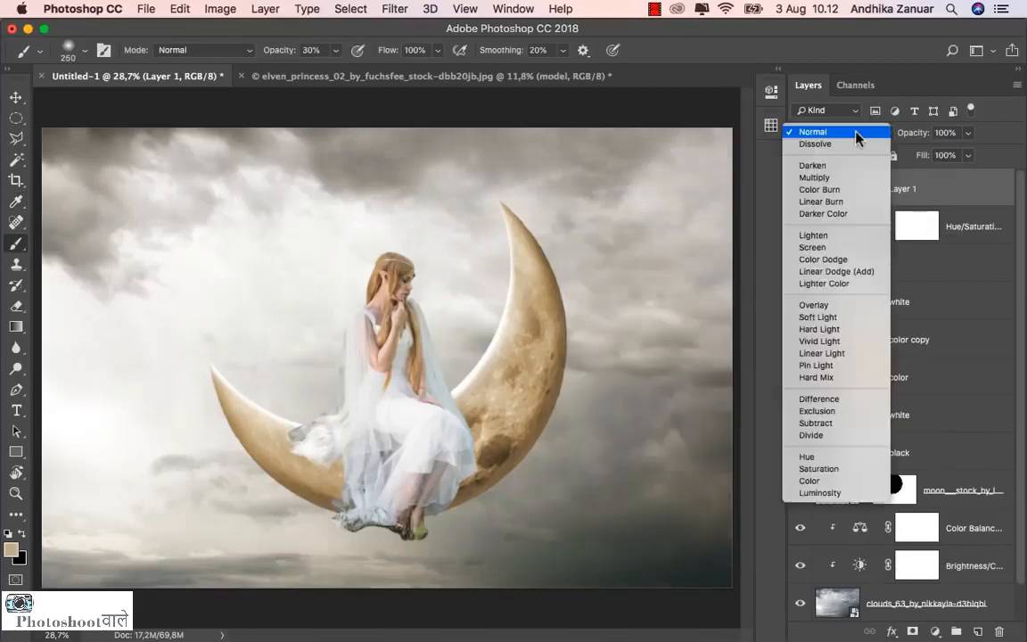
{"action": "left_click", "coordinate": [841, 249]}
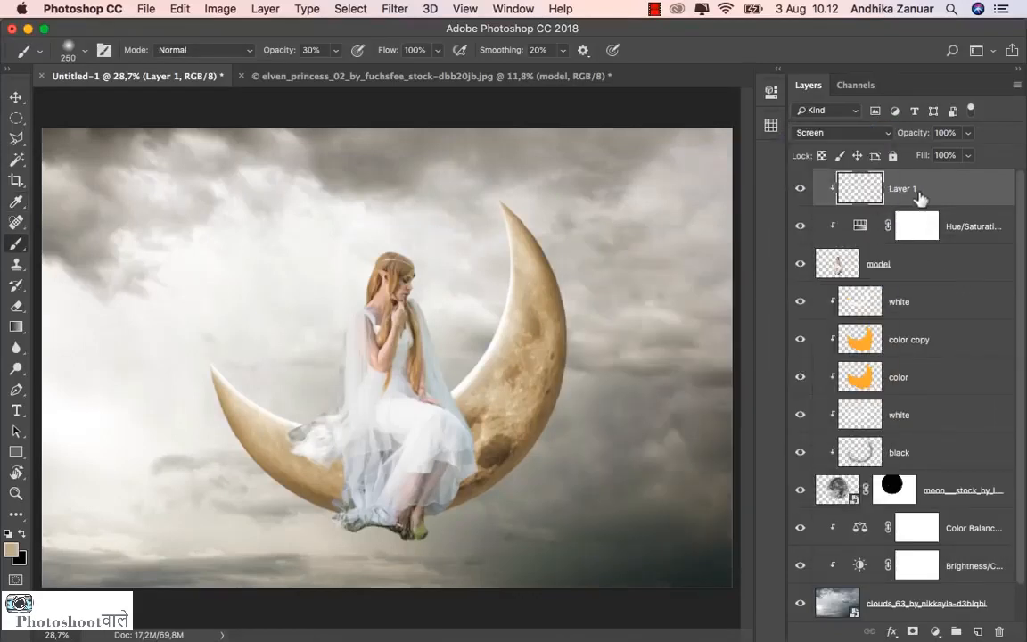
{"action": "left_click", "coordinate": [336, 53]}
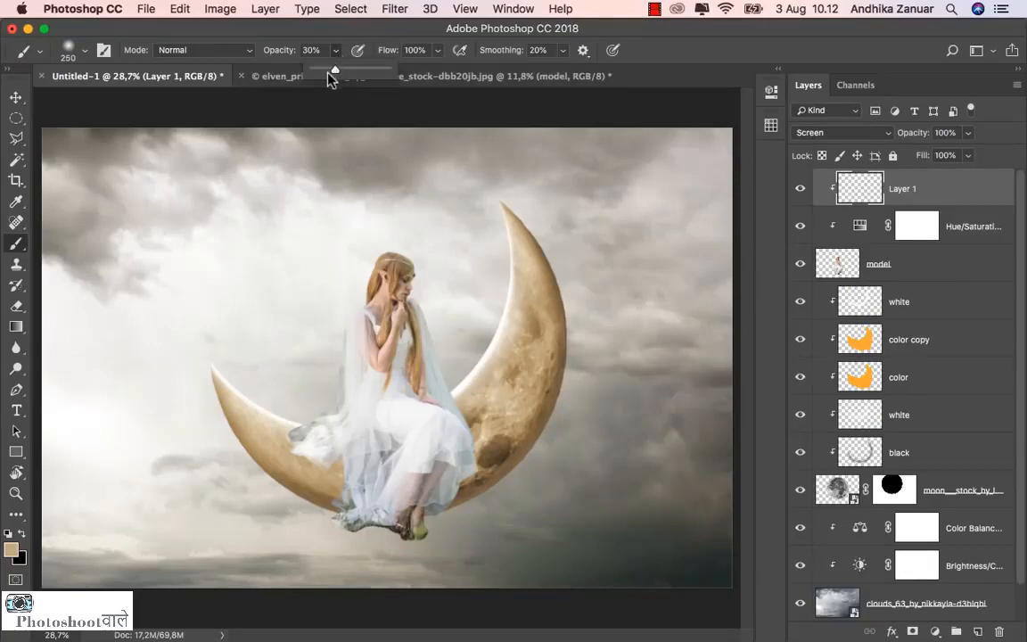
{"action": "left_click_drag", "start_coordinate": [323, 74], "coordinate": [319, 74]}
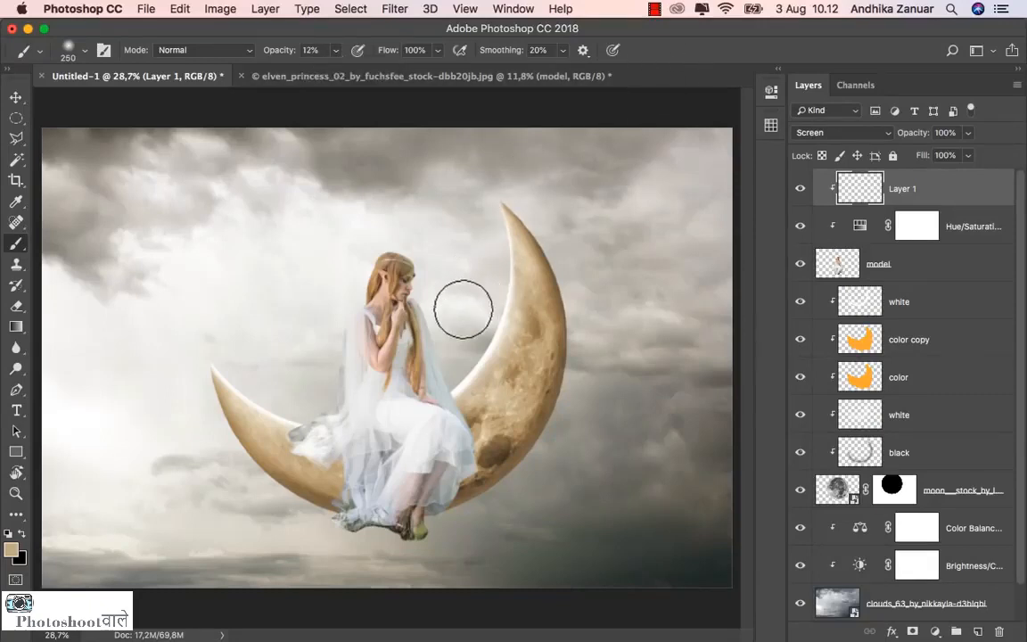
Step: Paint the tan glow over the woman's veil and dress with a brush reduced to 150 px, and compare the result with the layer hidden
{"action": "scroll", "coordinate": [466, 305], "scroll_direction": "up", "scroll_amount": 3}
{"action": "mouse_move", "coordinate": [328, 333]}
{"action": "left_mouse_down"}
{"action": "mouse_move", "coordinate": [310, 416]}
{"action": "mouse_move", "coordinate": [256, 444]}
{"action": "mouse_move", "coordinate": [282, 438]}
{"action": "mouse_move", "coordinate": [270, 430]}
{"action": "mouse_move", "coordinate": [286, 436]}
{"action": "mouse_move", "coordinate": [289, 424]}
{"action": "mouse_move", "coordinate": [288, 439]}
{"action": "mouse_move", "coordinate": [309, 393]}
{"action": "mouse_move", "coordinate": [320, 395]}
{"action": "mouse_move", "coordinate": [310, 333]}
{"action": "mouse_move", "coordinate": [328, 400]}
{"action": "mouse_move", "coordinate": [306, 338]}
{"action": "mouse_move", "coordinate": [321, 415]}
{"action": "mouse_move", "coordinate": [304, 453]}
{"action": "mouse_move", "coordinate": [295, 450]}
{"action": "mouse_move", "coordinate": [320, 472]}
{"action": "mouse_move", "coordinate": [322, 515]}
{"action": "mouse_move", "coordinate": [343, 494]}
{"action": "mouse_move", "coordinate": [346, 465]}
{"action": "mouse_move", "coordinate": [362, 472]}
{"action": "mouse_move", "coordinate": [464, 414]}
{"action": "mouse_move", "coordinate": [472, 379]}
{"action": "left_mouse_up"}
{"action": "key", "text": "bracketleft"}
{"action": "key", "text": "bracketleft"}
{"action": "key", "text": "bracketleft"}
{"action": "mouse_move", "coordinate": [426, 300]}
{"action": "left_mouse_down"}
{"action": "mouse_move", "coordinate": [415, 324]}
{"action": "mouse_move", "coordinate": [448, 381]}
{"action": "mouse_move", "coordinate": [465, 464]}
{"action": "mouse_move", "coordinate": [458, 489]}
{"action": "mouse_move", "coordinate": [457, 434]}
{"action": "mouse_move", "coordinate": [372, 405]}
{"action": "mouse_move", "coordinate": [413, 448]}
{"action": "mouse_move", "coordinate": [413, 477]}
{"action": "mouse_move", "coordinate": [443, 476]}
{"action": "mouse_move", "coordinate": [418, 471]}
{"action": "left_mouse_up"}
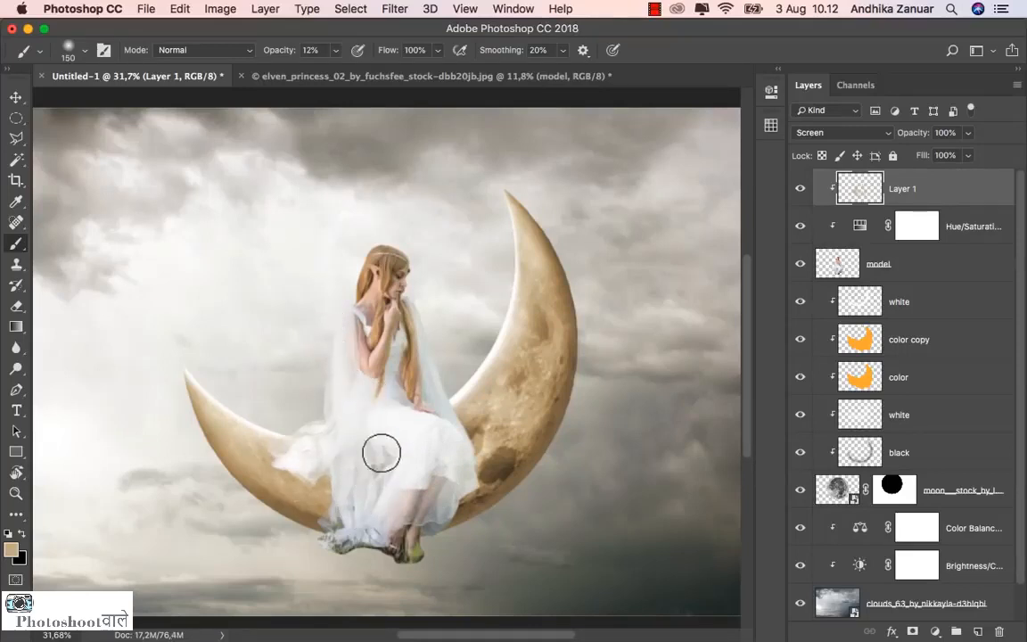
{"action": "left_click_drag", "start_coordinate": [326, 554], "coordinate": [426, 528]}
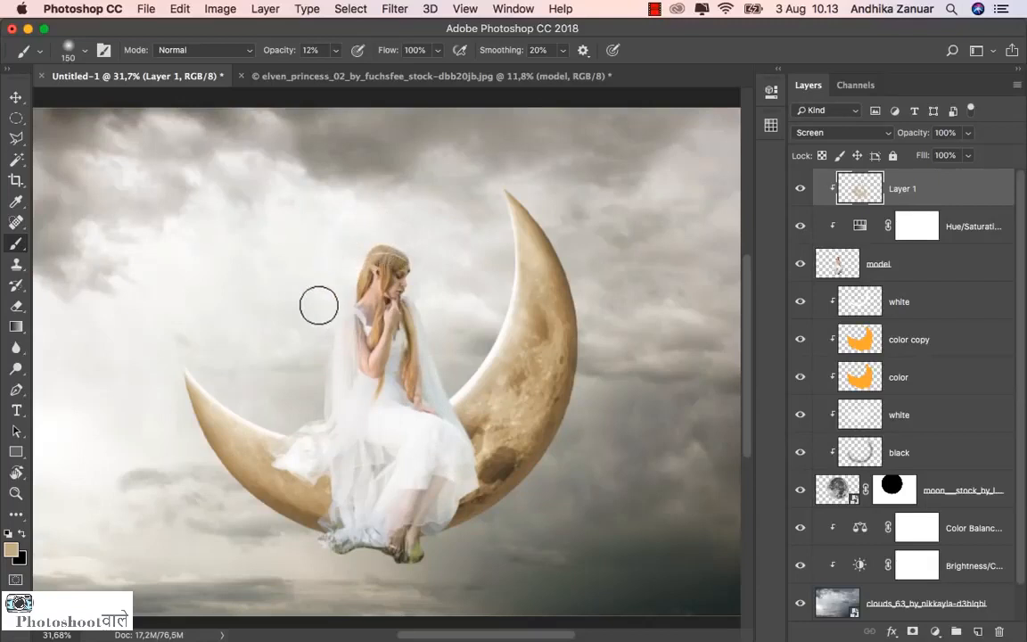
{"action": "left_click", "coordinate": [19, 98]}
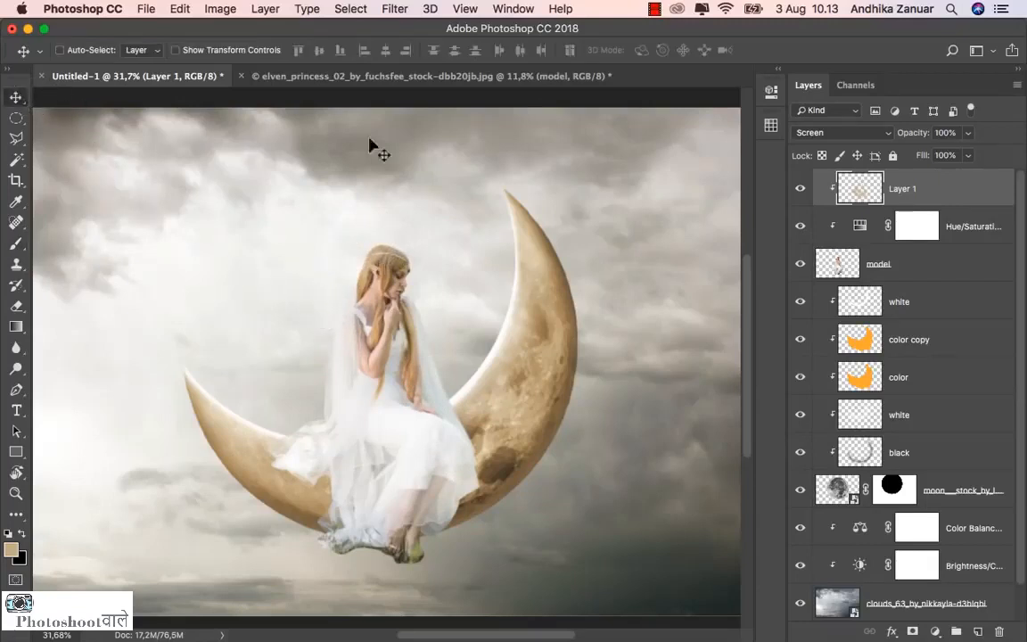
{"action": "left_click", "coordinate": [801, 190]}
{"action": "left_click", "coordinate": [802, 190]}
{"action": "key", "text": "super+0"}
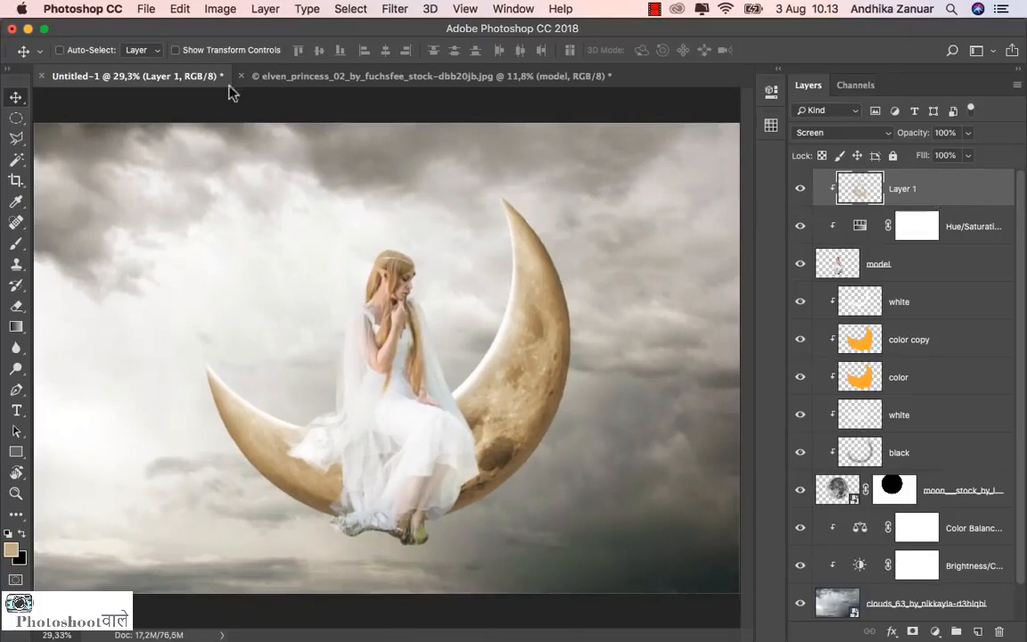
Step: Place the clouds_png_pack PNG image into the composite as an embedded object
{"action": "left_click", "coordinate": [147, 9]}
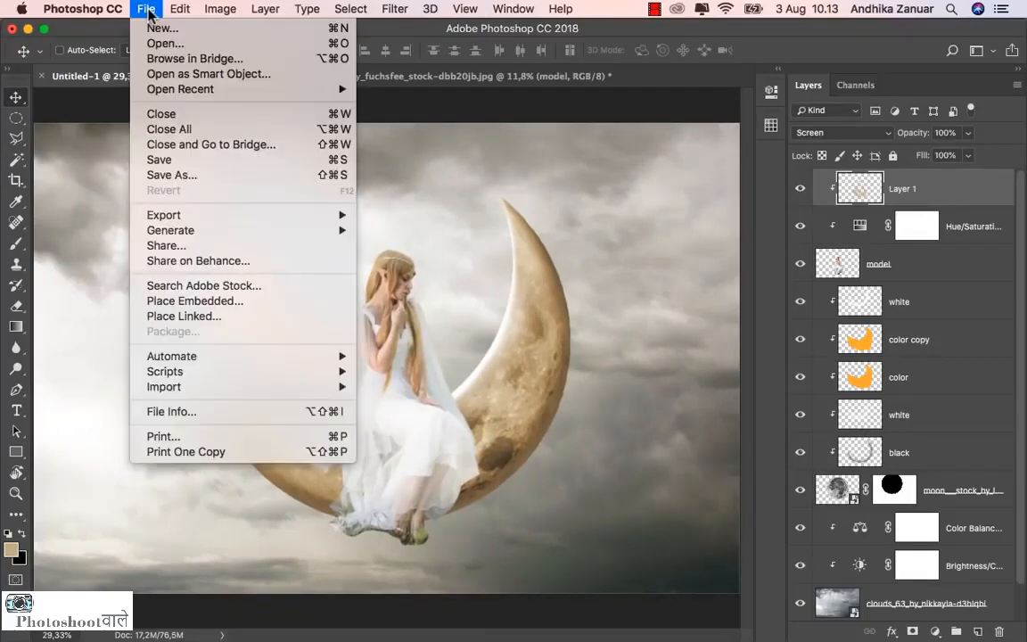
{"action": "left_click", "coordinate": [262, 303]}
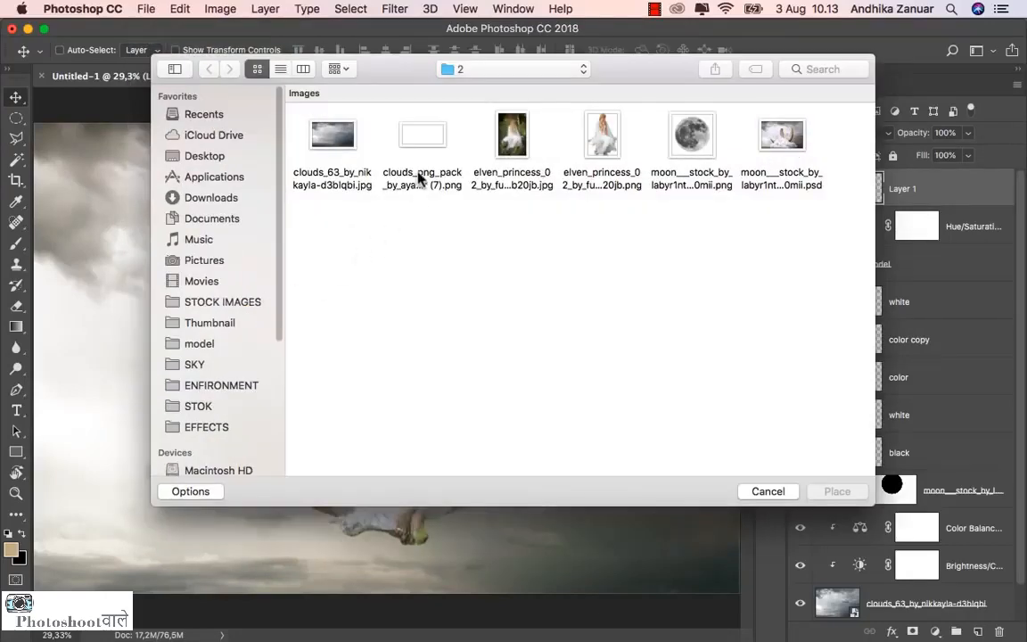
{"action": "left_click", "coordinate": [419, 153]}
{"action": "left_click", "coordinate": [821, 495]}
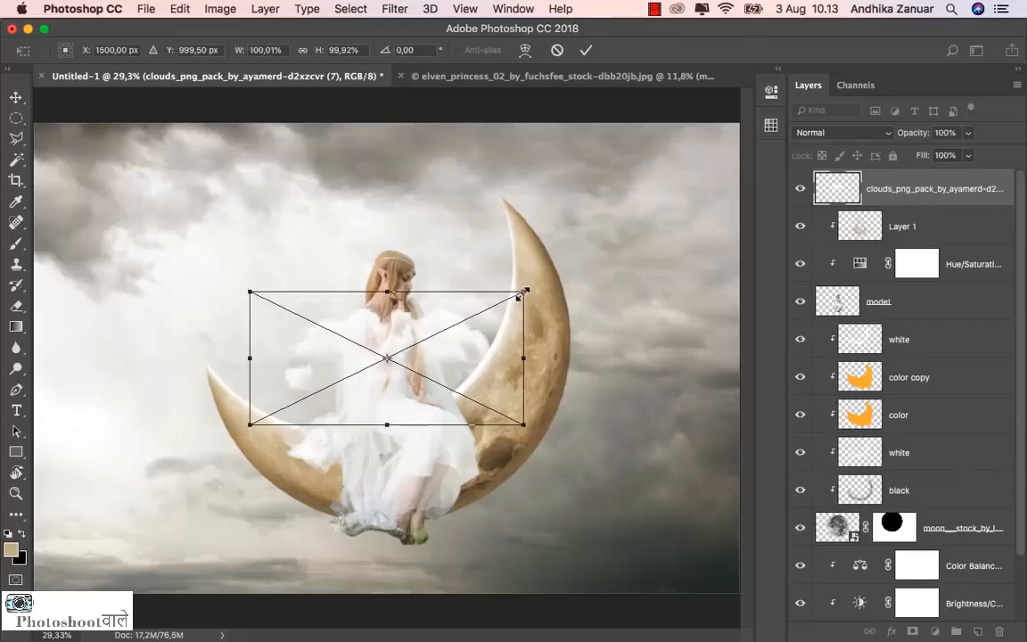
Step: Enlarge the placed clouds to about 231%, apply the transform, and position them over the moon's lower curve
{"action": "left_click_drag", "start_coordinate": [521, 295], "coordinate": [703, 205]}
{"action": "left_click_drag", "start_coordinate": [455, 344], "coordinate": [416, 528]}
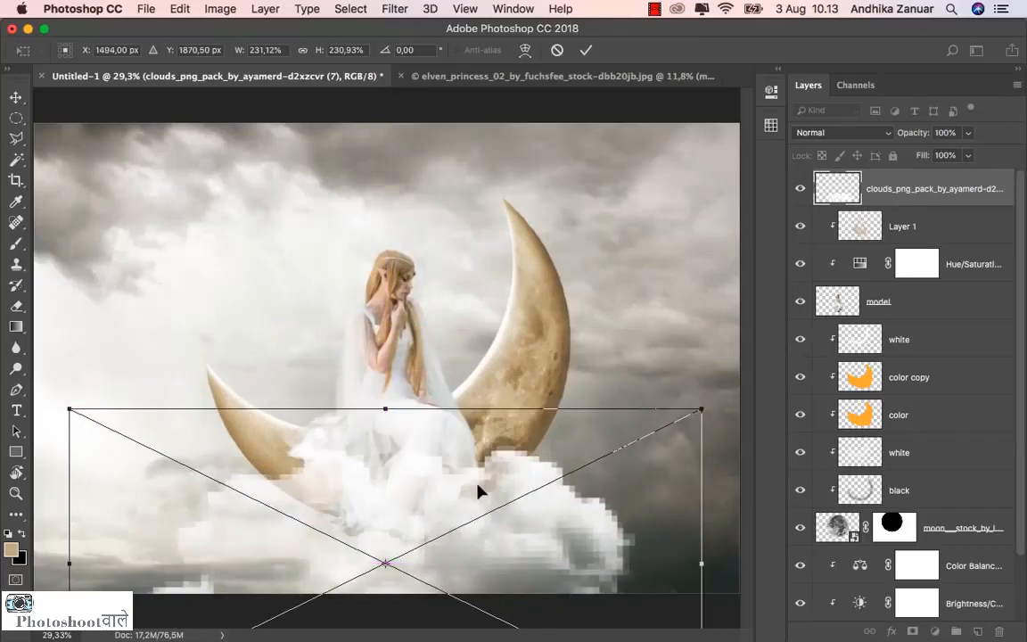
{"action": "scroll", "coordinate": [479, 490], "scroll_direction": "down", "scroll_amount": 5}
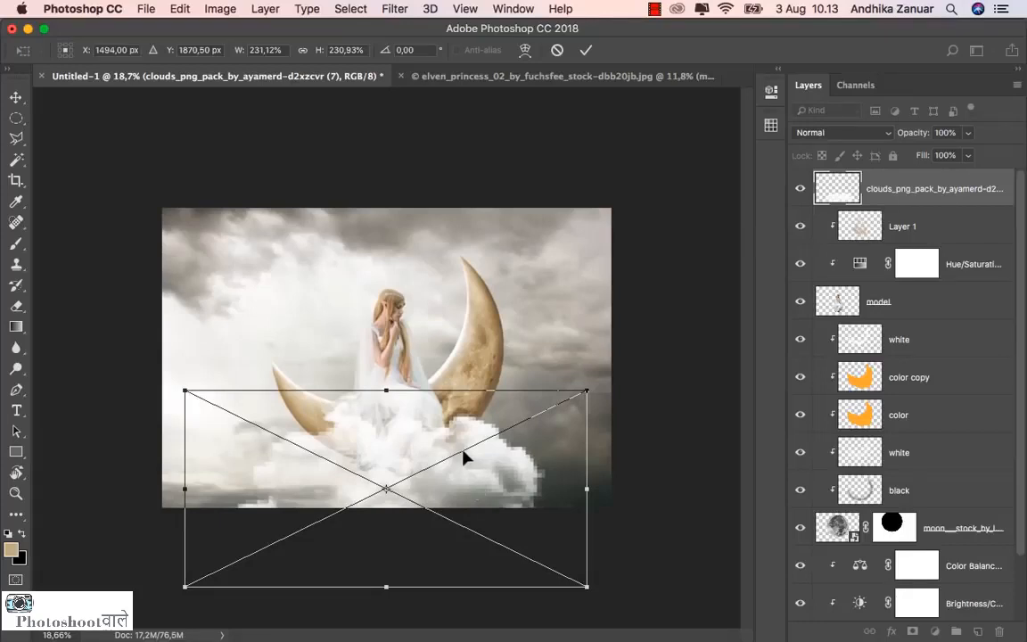
{"action": "left_click", "coordinate": [584, 54]}
{"action": "left_click_drag", "start_coordinate": [456, 420], "coordinate": [429, 446]}
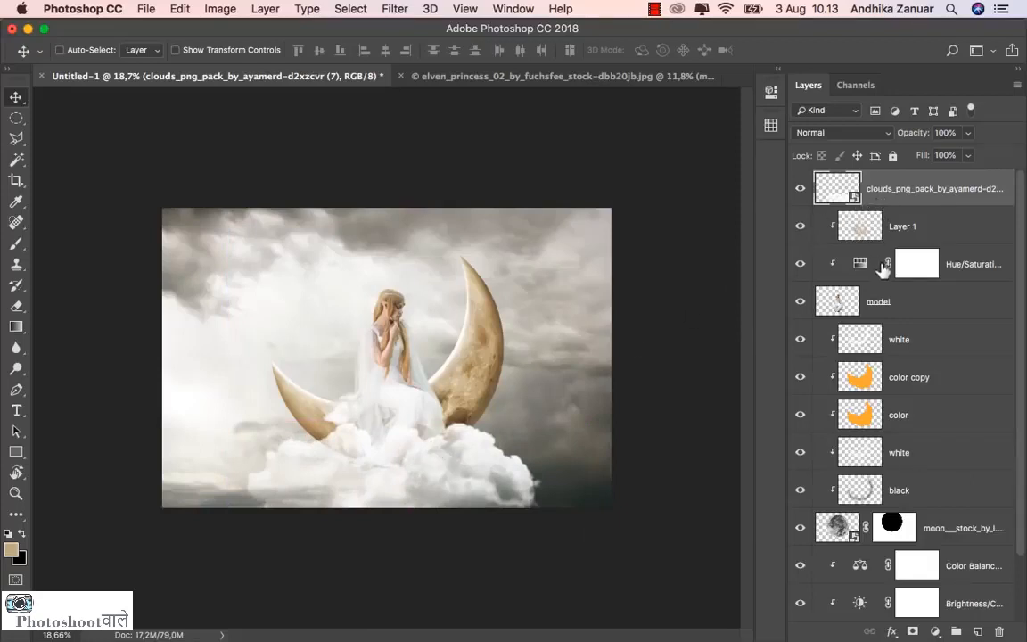
Step: Add a layer mask to the model layer and paint black over the woman's feet with a 300 px brush at 12% opacity
{"action": "left_click", "coordinate": [892, 304]}
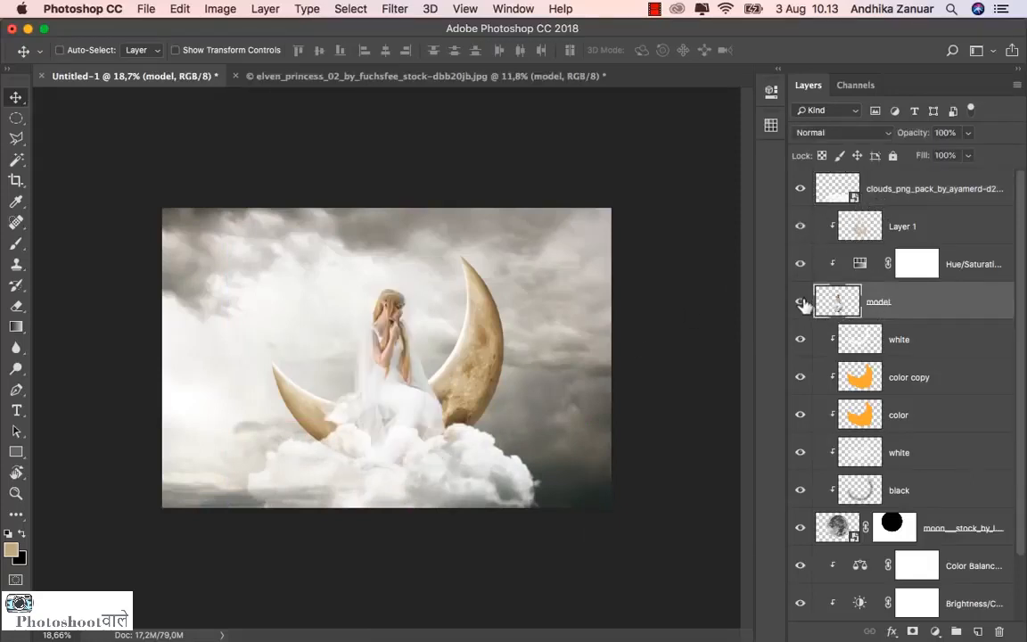
{"action": "left_click", "coordinate": [913, 632]}
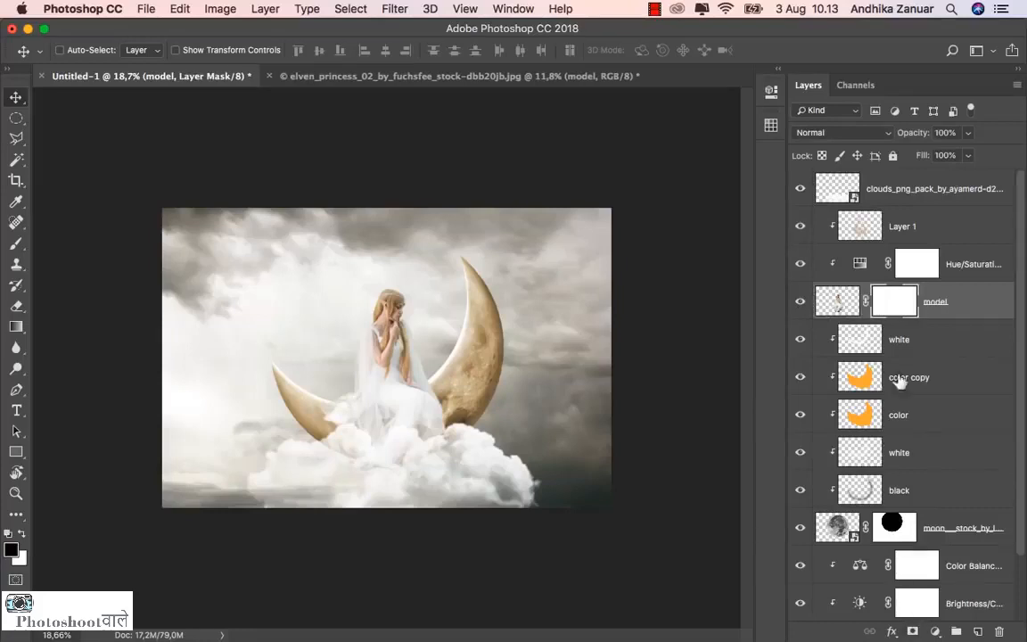
{"action": "left_click", "coordinate": [16, 243]}
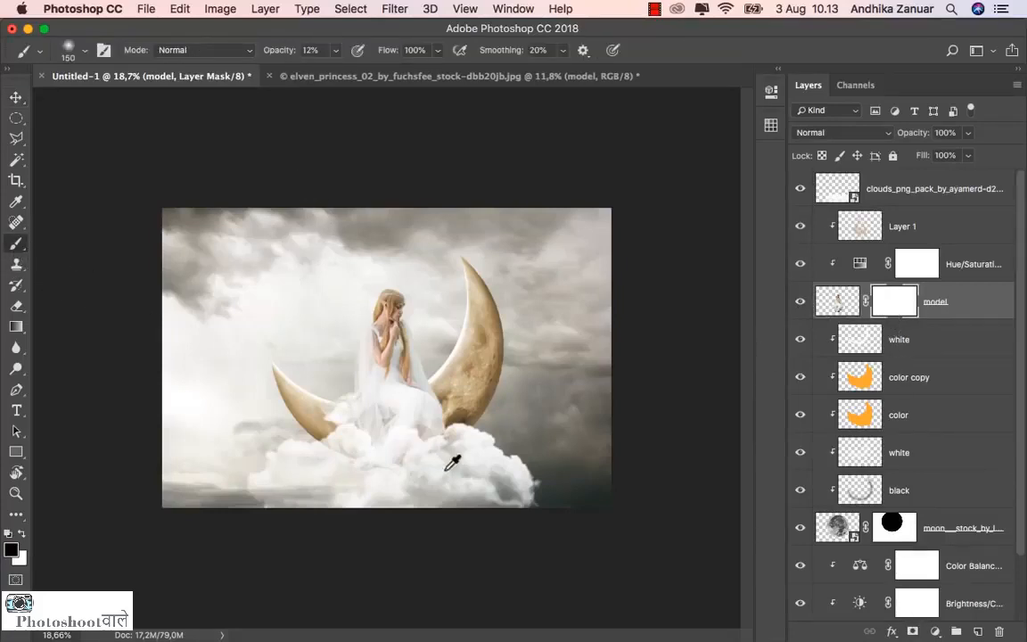
{"action": "scroll", "coordinate": [452, 462], "scroll_direction": "up", "scroll_amount": 3}
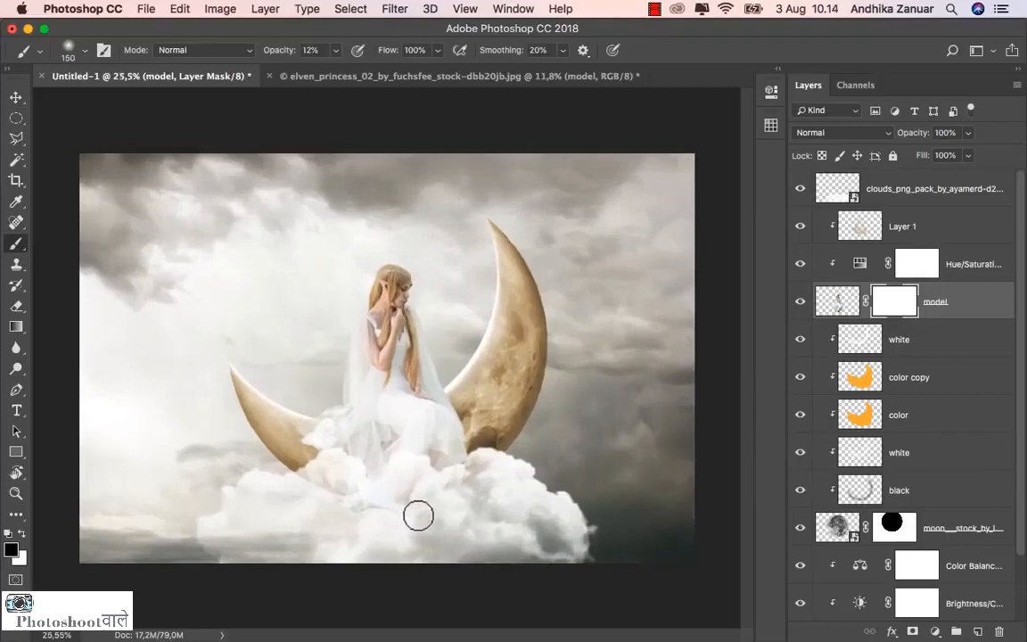
{"action": "key", "text": "bracketright"}
{"action": "key", "text": "bracketright"}
{"action": "key", "text": "bracketright"}
{"action": "key", "text": "bracketright"}
{"action": "left_click", "coordinate": [414, 514]}
{"action": "left_click", "coordinate": [335, 511]}
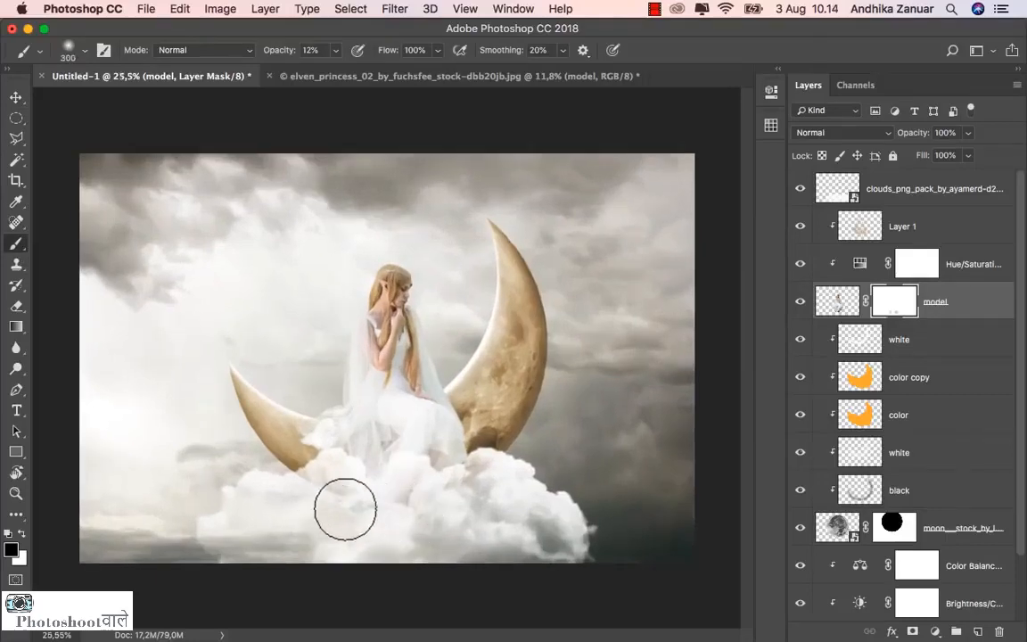
{"action": "mouse_move", "coordinate": [345, 509]}
{"action": "left_mouse_down"}
{"action": "mouse_move", "coordinate": [429, 517]}
{"action": "mouse_move", "coordinate": [409, 513]}
{"action": "mouse_move", "coordinate": [409, 522]}
{"action": "mouse_move", "coordinate": [419, 511]}
{"action": "mouse_move", "coordinate": [388, 504]}
{"action": "left_mouse_up"}
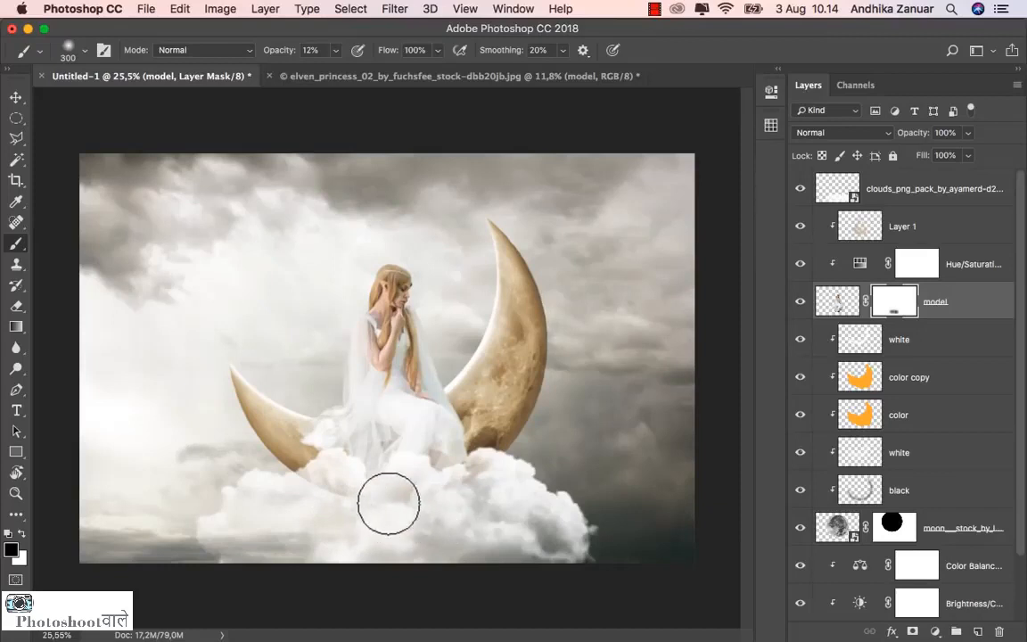
Step: Hide the clouds layer, fade the dress's lower hem into the moon on the model mask, and show the clouds again
{"action": "left_click", "coordinate": [800, 191]}
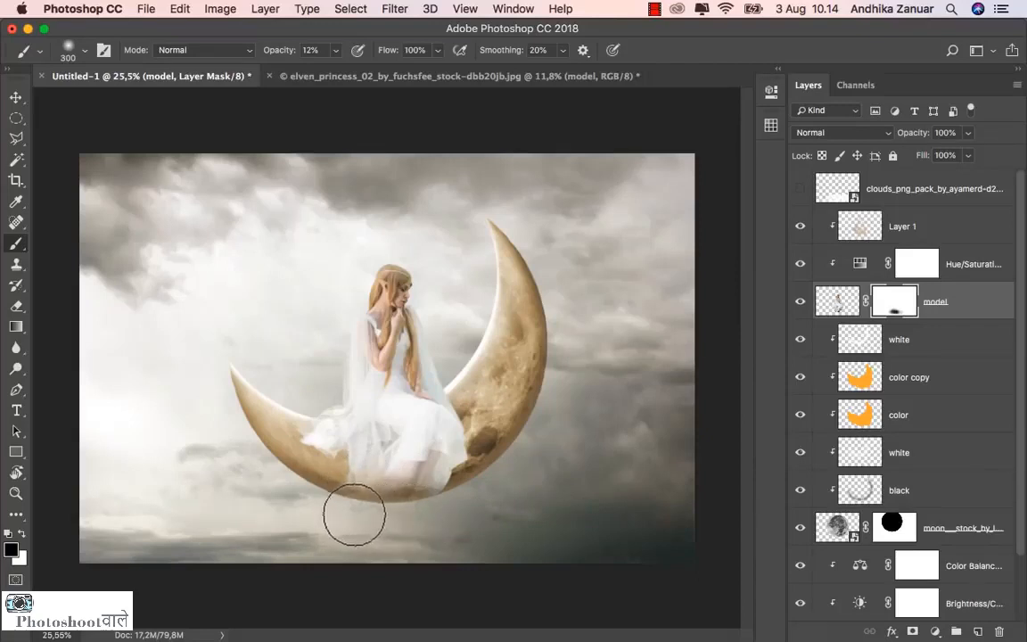
{"action": "mouse_move", "coordinate": [421, 515]}
{"action": "left_mouse_down"}
{"action": "mouse_move", "coordinate": [426, 494]}
{"action": "mouse_move", "coordinate": [458, 470]}
{"action": "mouse_move", "coordinate": [458, 481]}
{"action": "mouse_move", "coordinate": [449, 469]}
{"action": "left_mouse_up"}
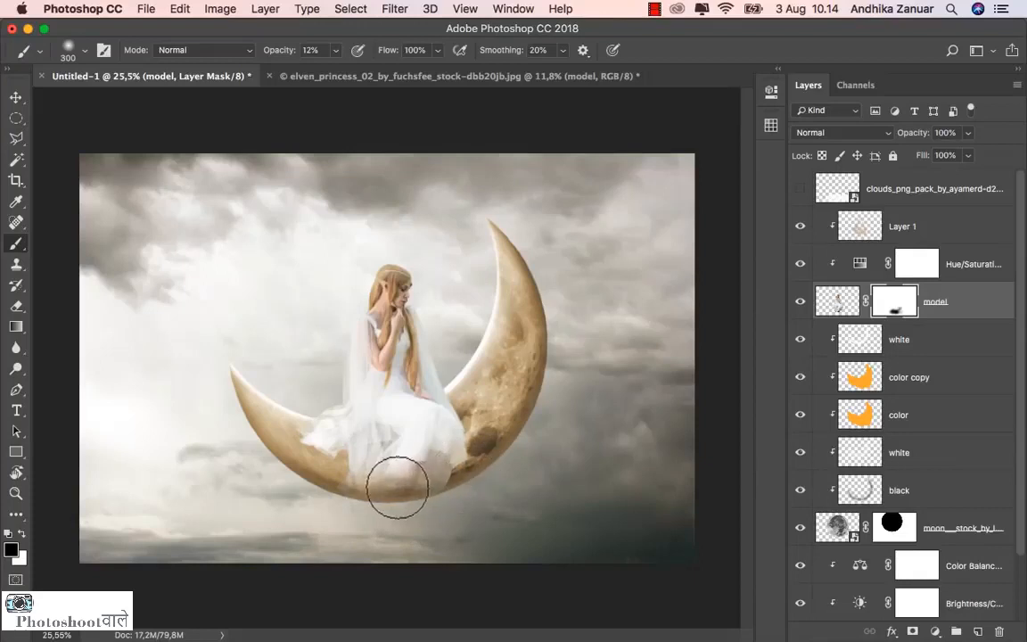
{"action": "mouse_move", "coordinate": [428, 514]}
{"action": "left_mouse_down"}
{"action": "mouse_move", "coordinate": [466, 509]}
{"action": "mouse_move", "coordinate": [342, 510]}
{"action": "mouse_move", "coordinate": [462, 516]}
{"action": "mouse_move", "coordinate": [345, 503]}
{"action": "mouse_move", "coordinate": [389, 474]}
{"action": "mouse_move", "coordinate": [421, 481]}
{"action": "mouse_move", "coordinate": [488, 442]}
{"action": "mouse_move", "coordinate": [464, 465]}
{"action": "mouse_move", "coordinate": [361, 481]}
{"action": "mouse_move", "coordinate": [469, 457]}
{"action": "mouse_move", "coordinate": [347, 502]}
{"action": "mouse_move", "coordinate": [425, 484]}
{"action": "mouse_move", "coordinate": [330, 487]}
{"action": "mouse_move", "coordinate": [487, 496]}
{"action": "mouse_move", "coordinate": [262, 475]}
{"action": "mouse_move", "coordinate": [306, 417]}
{"action": "mouse_move", "coordinate": [353, 490]}
{"action": "mouse_move", "coordinate": [381, 487]}
{"action": "mouse_move", "coordinate": [362, 477]}
{"action": "mouse_move", "coordinate": [472, 457]}
{"action": "left_mouse_up"}
{"action": "left_click", "coordinate": [18, 98]}
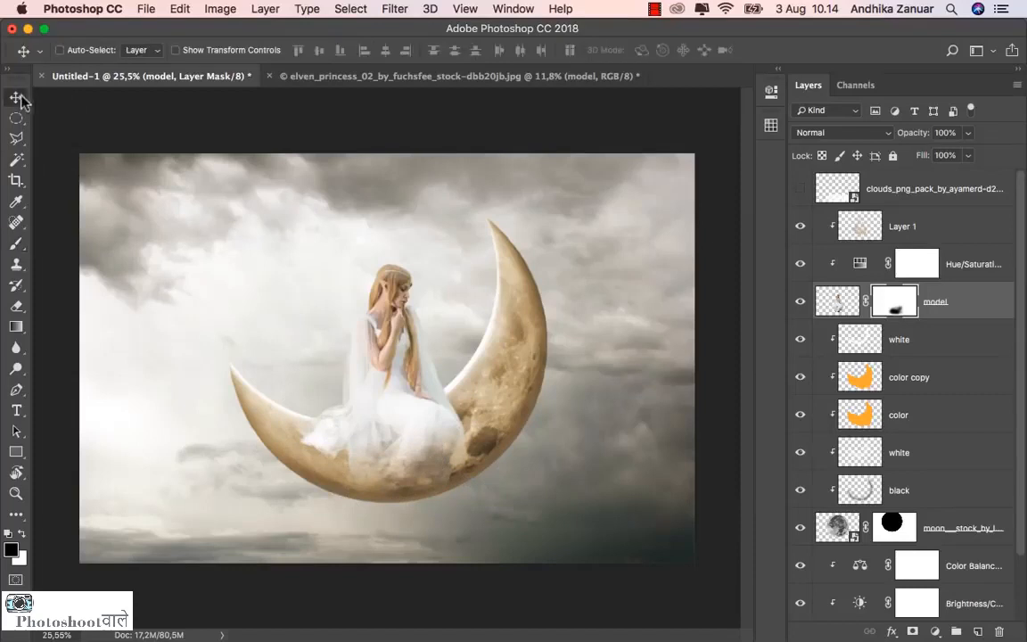
{"action": "left_click", "coordinate": [801, 191]}
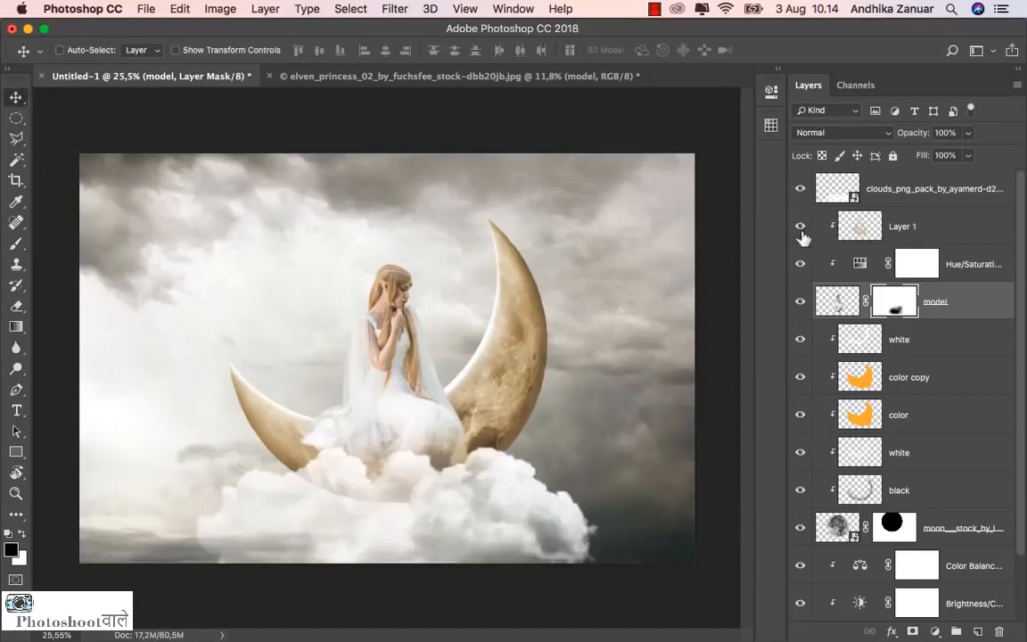
Step: Reposition the clouds layer farther right so the clouds overlap the dress hem and the moon's lower right side
{"action": "left_click", "coordinate": [892, 196]}
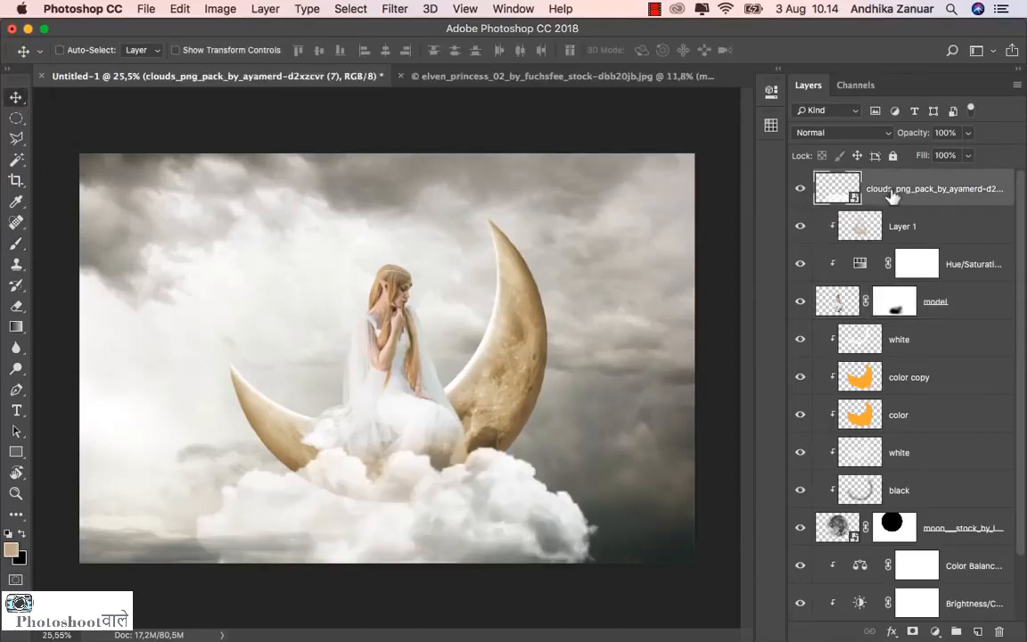
{"action": "mouse_move", "coordinate": [487, 462]}
{"action": "left_mouse_down"}
{"action": "mouse_move", "coordinate": [477, 461]}
{"action": "mouse_move", "coordinate": [489, 450]}
{"action": "mouse_move", "coordinate": [478, 459]}
{"action": "mouse_move", "coordinate": [509, 463]}
{"action": "mouse_move", "coordinate": [482, 449]}
{"action": "left_mouse_up"}
{"action": "left_click_drag", "start_coordinate": [541, 482], "coordinate": [514, 518]}
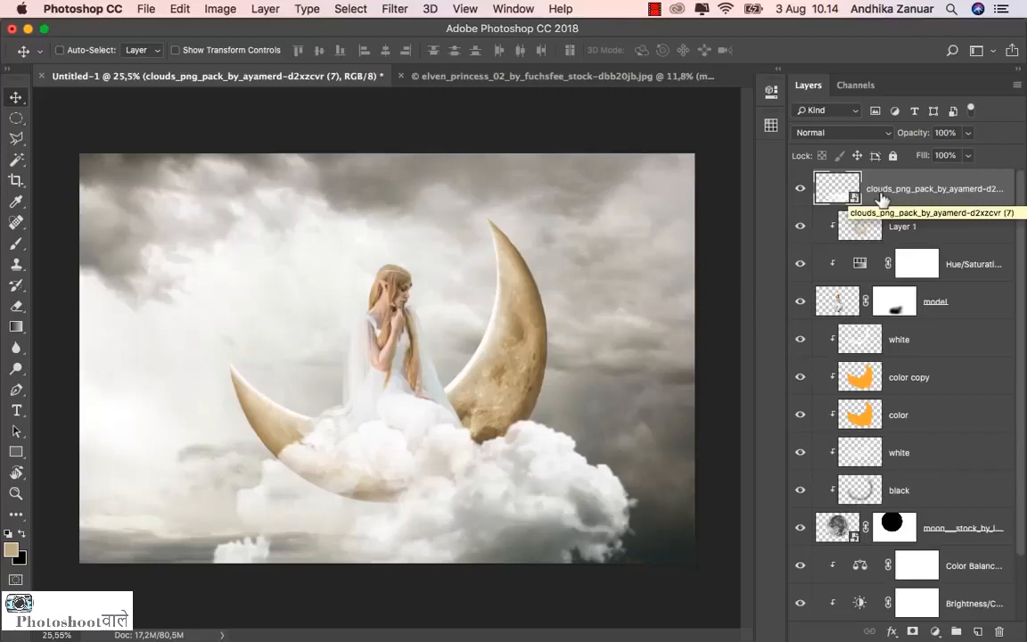
Step: Add a Brightness/Contrast adjustment above the clouds layer with Brightness at about -42
{"action": "left_click", "coordinate": [935, 632]}
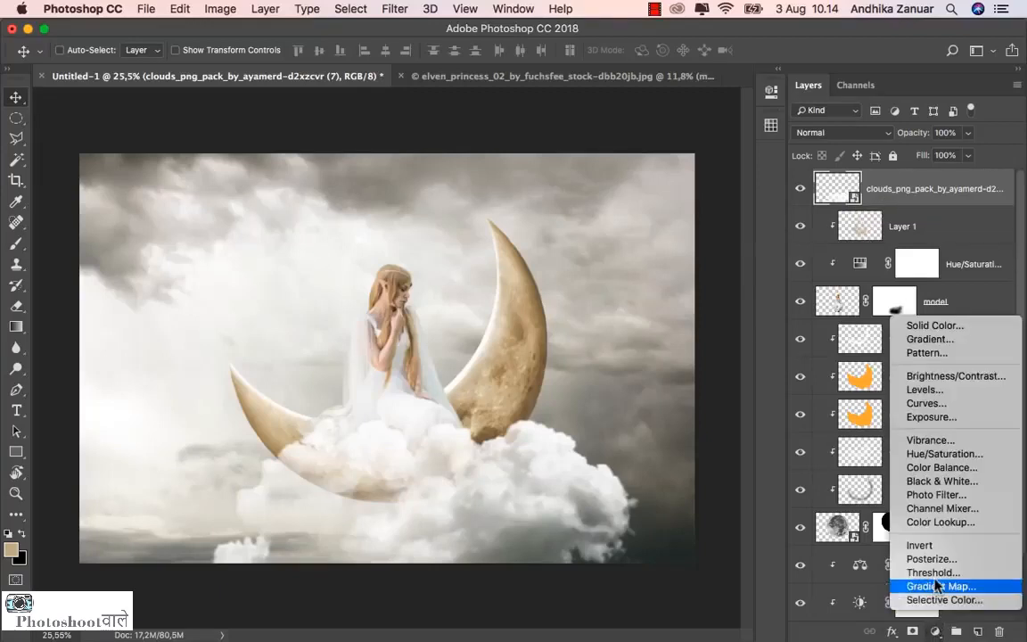
{"action": "left_click", "coordinate": [938, 376]}
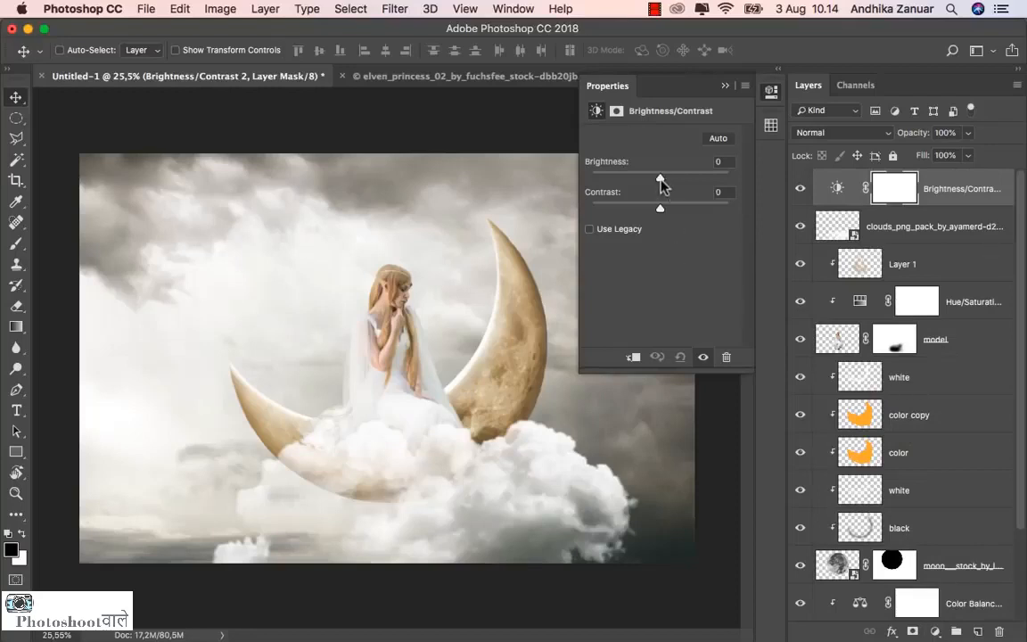
{"action": "left_click_drag", "start_coordinate": [659, 178], "coordinate": [642, 178]}
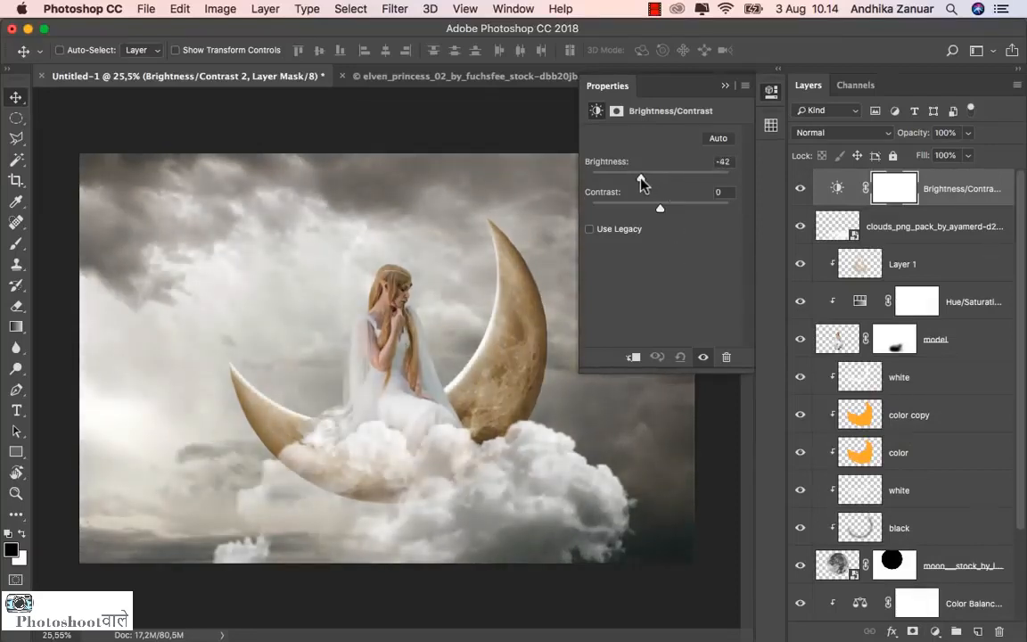
{"action": "left_click", "coordinate": [726, 86]}
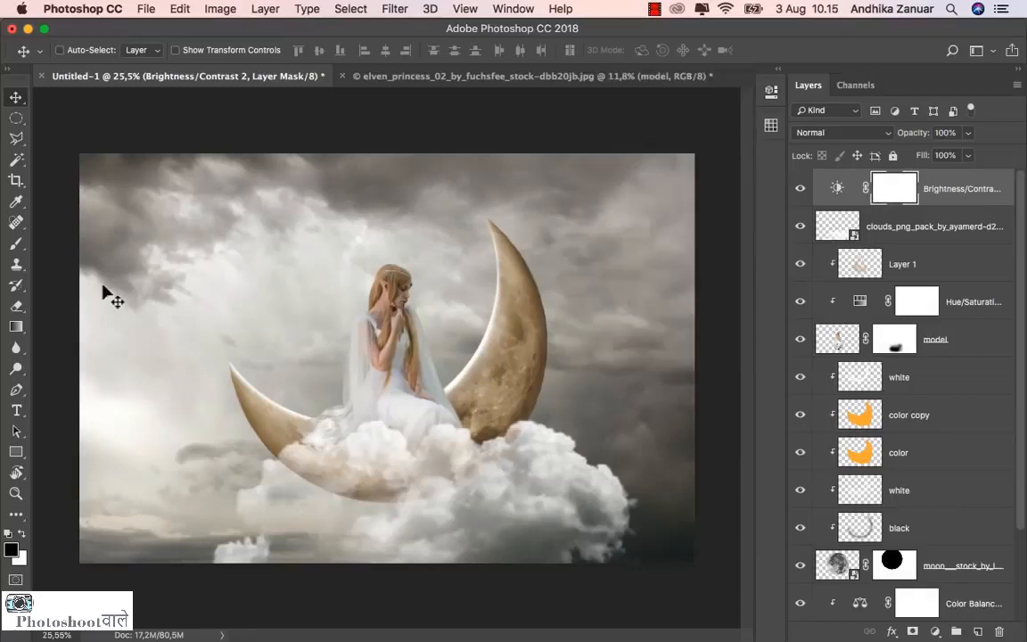
Step: Paint black on the top Brightness/Contrast mask around the woman and inner moon with a soft 1300 px brush at 15% opacity
{"action": "left_click", "coordinate": [16, 244]}
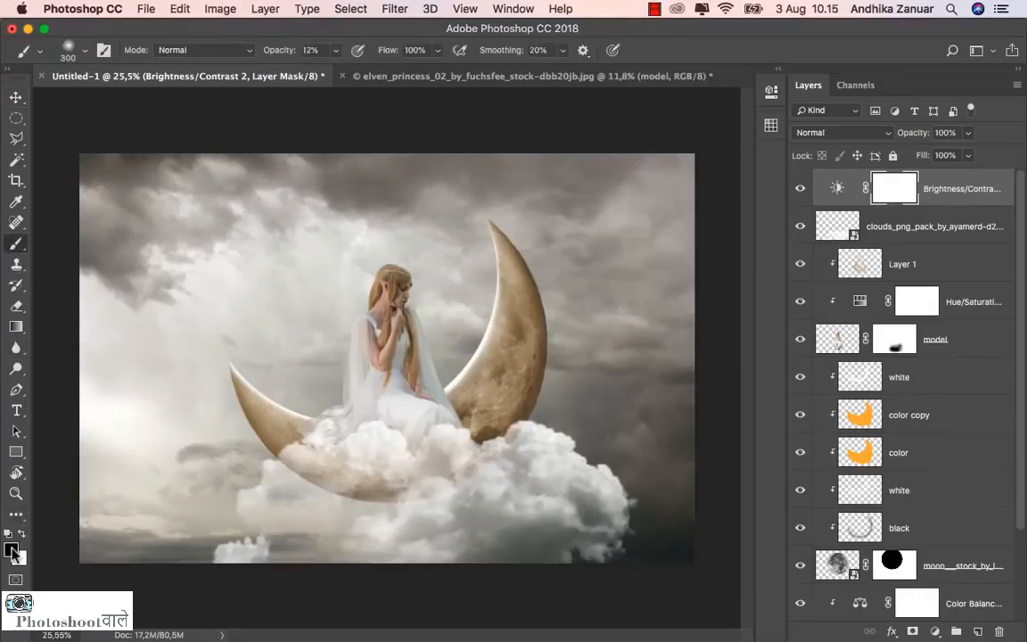
{"action": "left_click", "coordinate": [70, 64]}
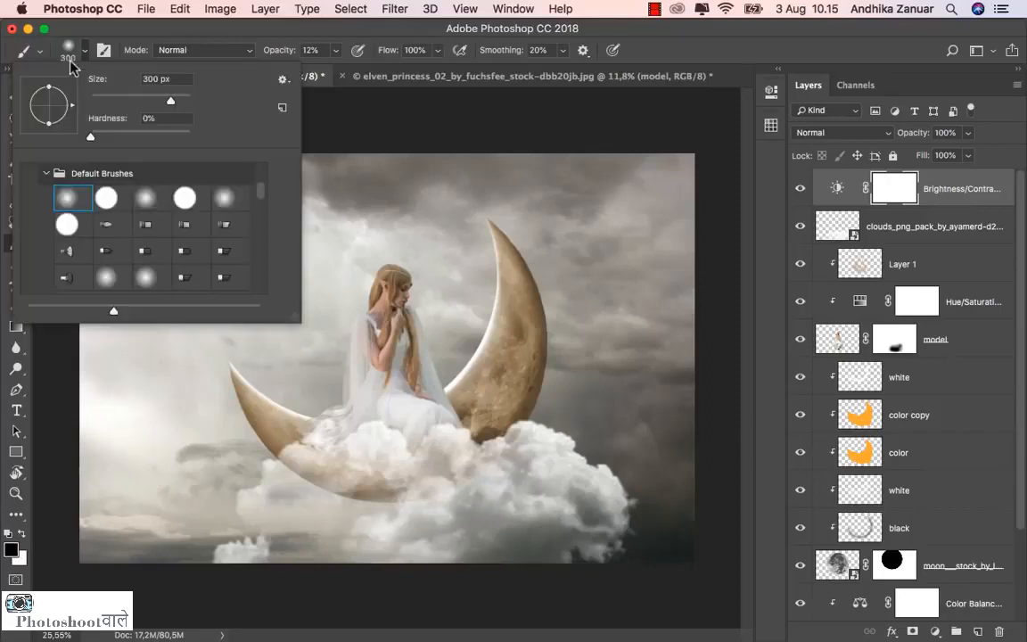
{"action": "left_click_drag", "start_coordinate": [172, 104], "coordinate": [178, 101]}
{"action": "left_click", "coordinate": [343, 35]}
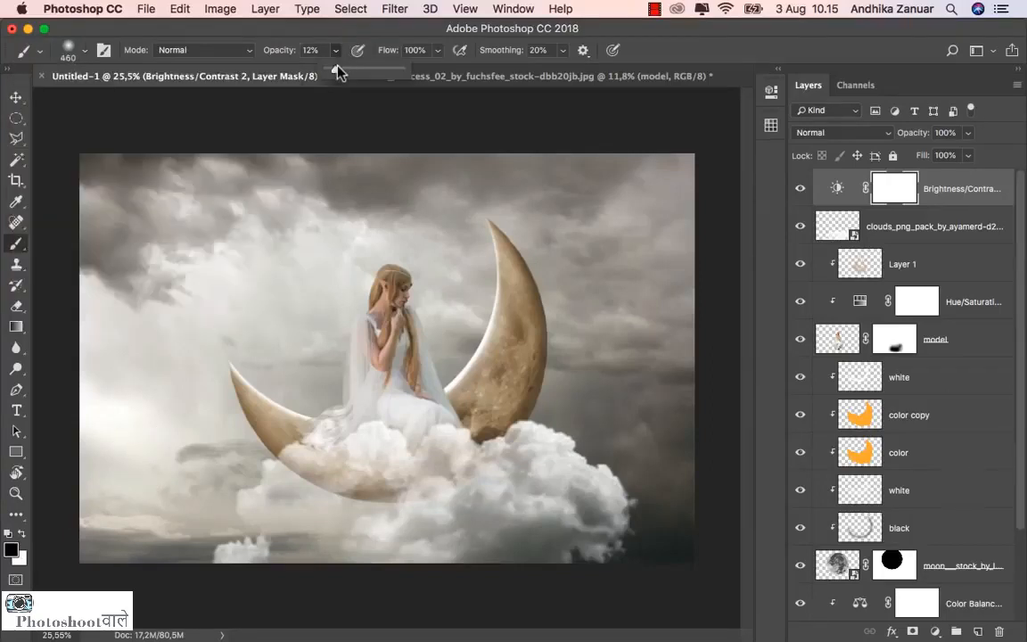
{"action": "key", "text": "1"}
{"action": "key", "text": "5"}
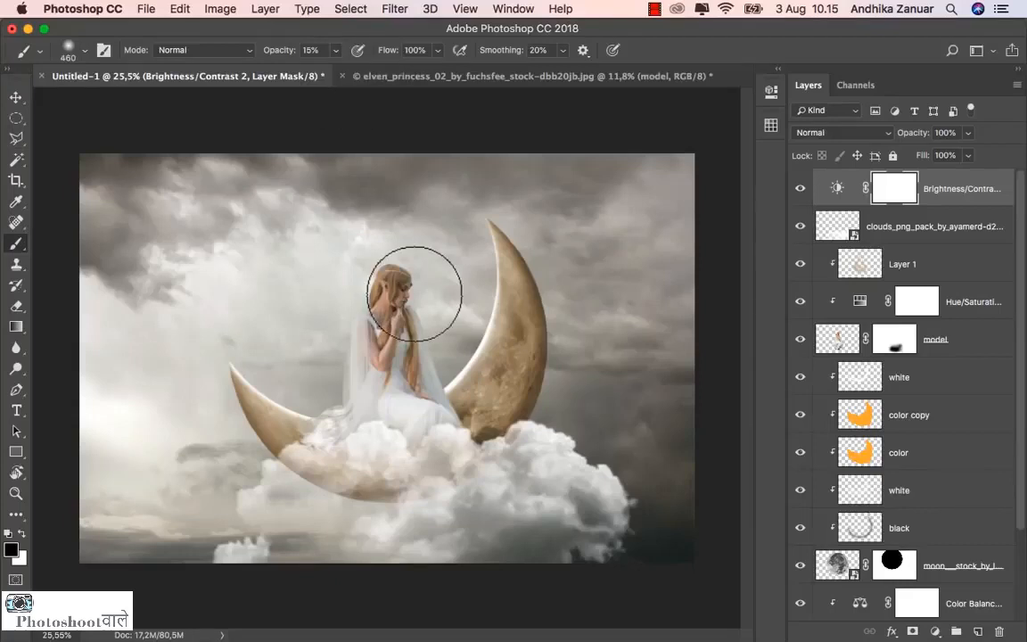
{"action": "key", "text": "bracketright"}
{"action": "key", "text": "bracketright"}
{"action": "key", "text": "bracketright"}
{"action": "key", "text": "bracketright"}
{"action": "key", "text": "bracketright"}
{"action": "key", "text": "bracketright"}
{"action": "key", "text": "bracketright"}
{"action": "key", "text": "bracketright"}
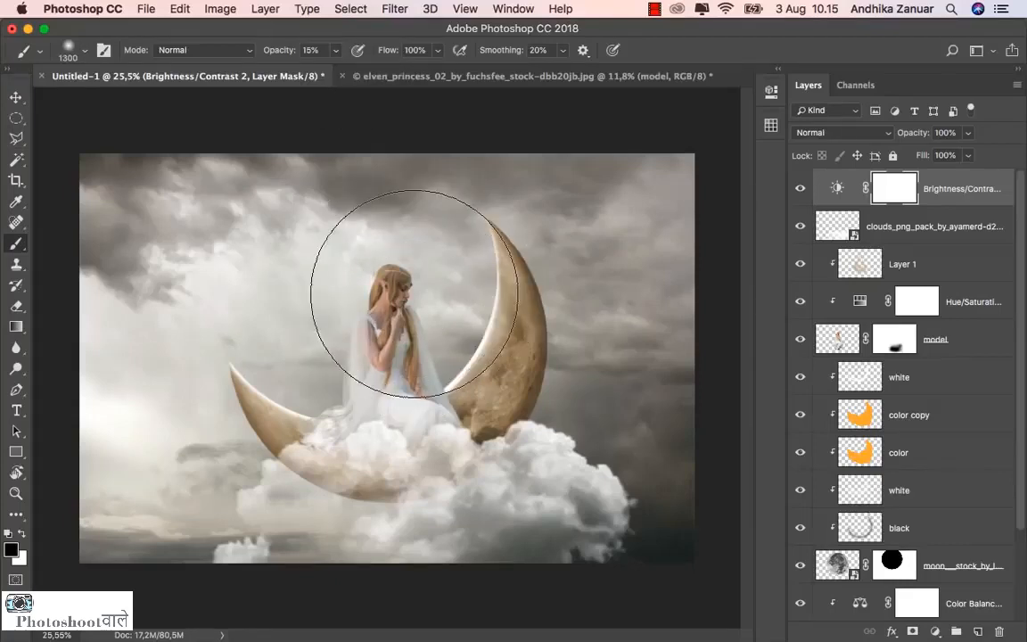
{"action": "mouse_move", "coordinate": [413, 293]}
{"action": "left_mouse_down"}
{"action": "mouse_move", "coordinate": [400, 334]}
{"action": "mouse_move", "coordinate": [352, 319]}
{"action": "mouse_move", "coordinate": [371, 316]}
{"action": "mouse_move", "coordinate": [383, 331]}
{"action": "mouse_move", "coordinate": [372, 360]}
{"action": "mouse_move", "coordinate": [306, 371]}
{"action": "mouse_move", "coordinate": [264, 334]}
{"action": "mouse_move", "coordinate": [266, 311]}
{"action": "mouse_move", "coordinate": [376, 291]}
{"action": "mouse_move", "coordinate": [471, 304]}
{"action": "mouse_move", "coordinate": [490, 349]}
{"action": "mouse_move", "coordinate": [436, 404]}
{"action": "mouse_move", "coordinate": [389, 421]}
{"action": "mouse_move", "coordinate": [252, 420]}
{"action": "mouse_move", "coordinate": [188, 406]}
{"action": "mouse_move", "coordinate": [191, 321]}
{"action": "mouse_move", "coordinate": [211, 298]}
{"action": "mouse_move", "coordinate": [258, 332]}
{"action": "mouse_move", "coordinate": [352, 329]}
{"action": "mouse_move", "coordinate": [394, 289]}
{"action": "mouse_move", "coordinate": [443, 270]}
{"action": "mouse_move", "coordinate": [489, 288]}
{"action": "mouse_move", "coordinate": [533, 343]}
{"action": "mouse_move", "coordinate": [456, 390]}
{"action": "mouse_move", "coordinate": [486, 414]}
{"action": "mouse_move", "coordinate": [390, 412]}
{"action": "mouse_move", "coordinate": [380, 290]}
{"action": "mouse_move", "coordinate": [268, 328]}
{"action": "mouse_move", "coordinate": [248, 340]}
{"action": "mouse_move", "coordinate": [289, 359]}
{"action": "mouse_move", "coordinate": [277, 444]}
{"action": "mouse_move", "coordinate": [244, 321]}
{"action": "mouse_move", "coordinate": [284, 294]}
{"action": "mouse_move", "coordinate": [371, 301]}
{"action": "mouse_move", "coordinate": [385, 324]}
{"action": "mouse_move", "coordinate": [364, 346]}
{"action": "mouse_move", "coordinate": [353, 383]}
{"action": "mouse_move", "coordinate": [387, 329]}
{"action": "left_mouse_up"}
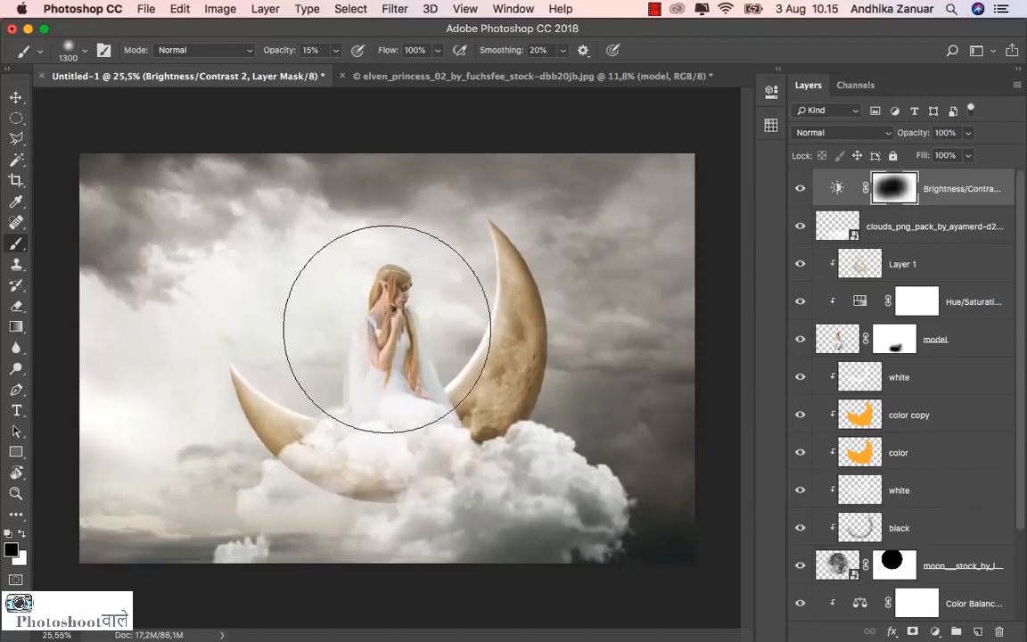
{"action": "key", "text": "v"}
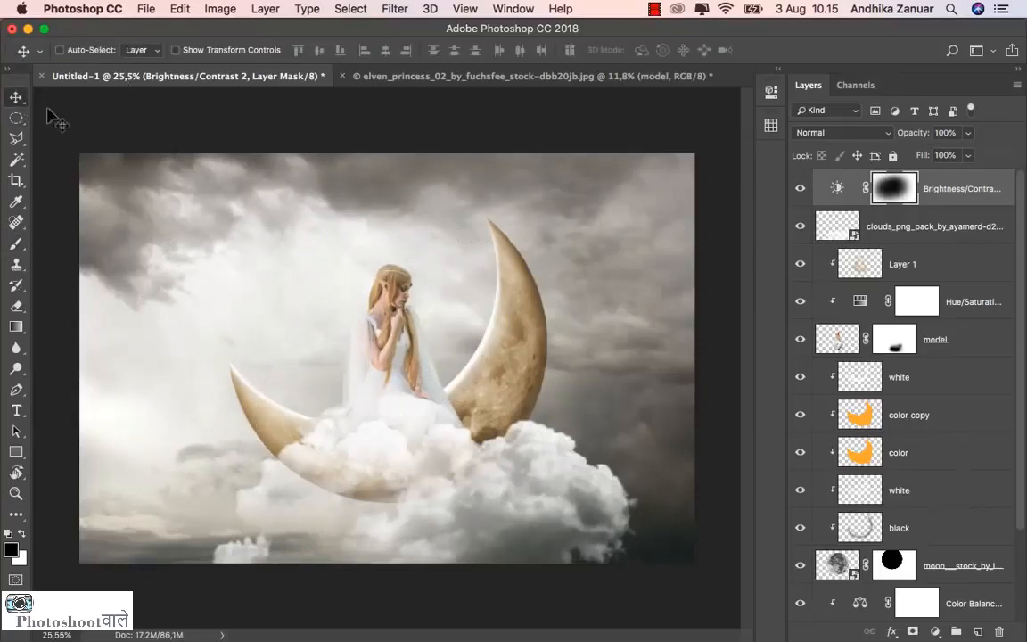
{"action": "left_click", "coordinate": [799, 189]}
{"action": "left_click", "coordinate": [796, 190]}
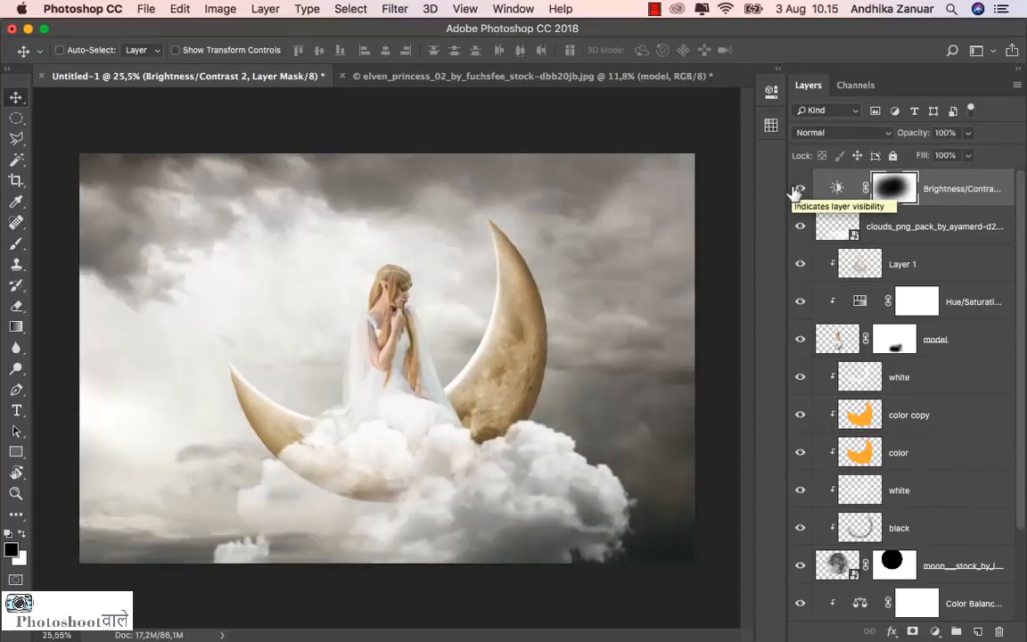
Step: Add a Channel Mixer adjustment above the Brightness/Contrast layer with the Blue output channel at Red +2, Green +2 and Blue +102%
{"action": "left_click", "coordinate": [956, 190]}
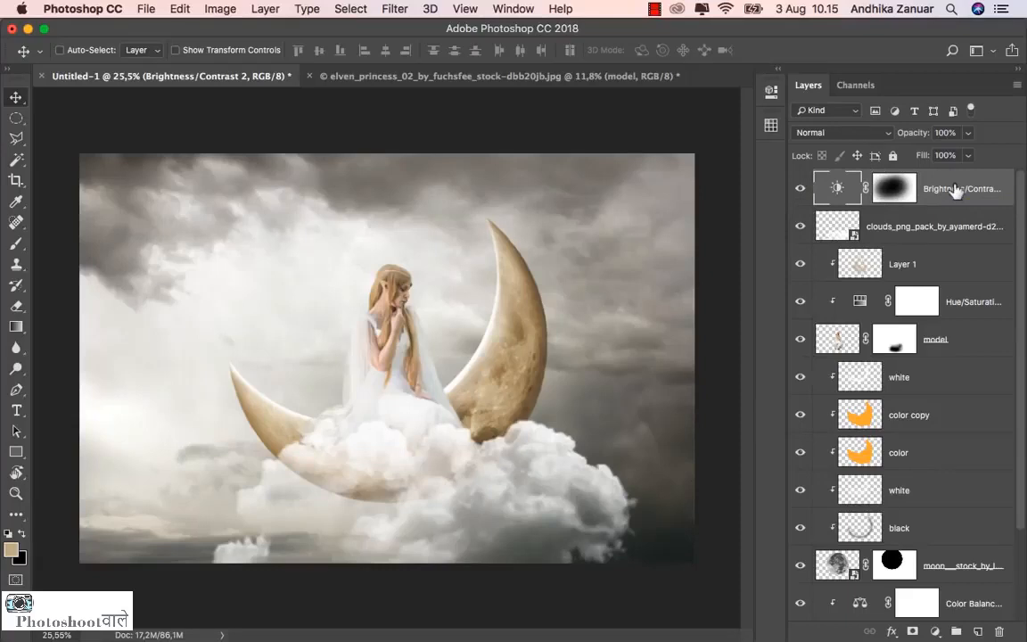
{"action": "left_click", "coordinate": [936, 631]}
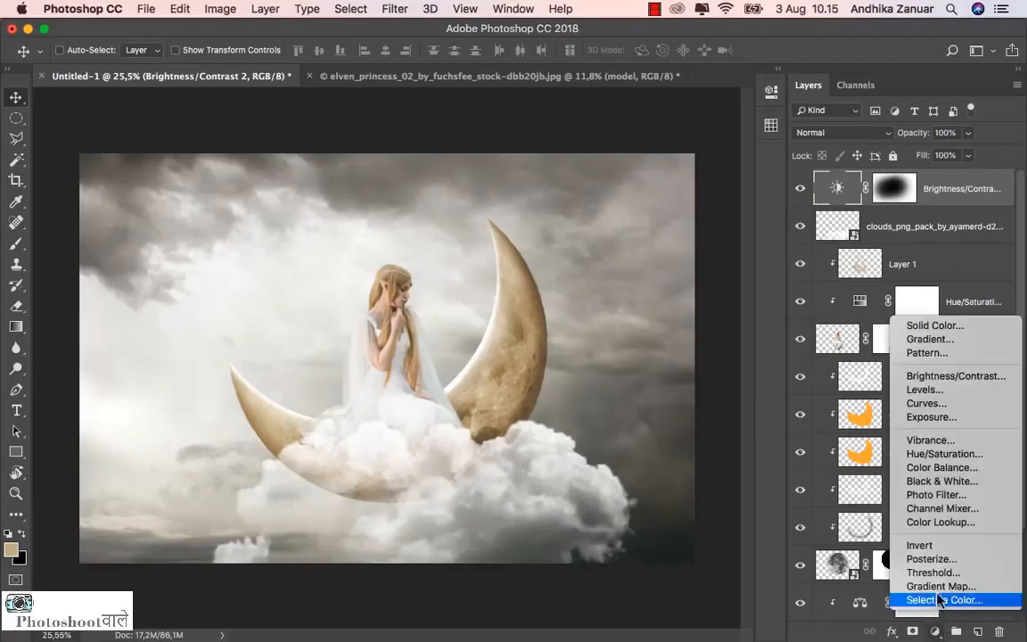
{"action": "left_click", "coordinate": [944, 511]}
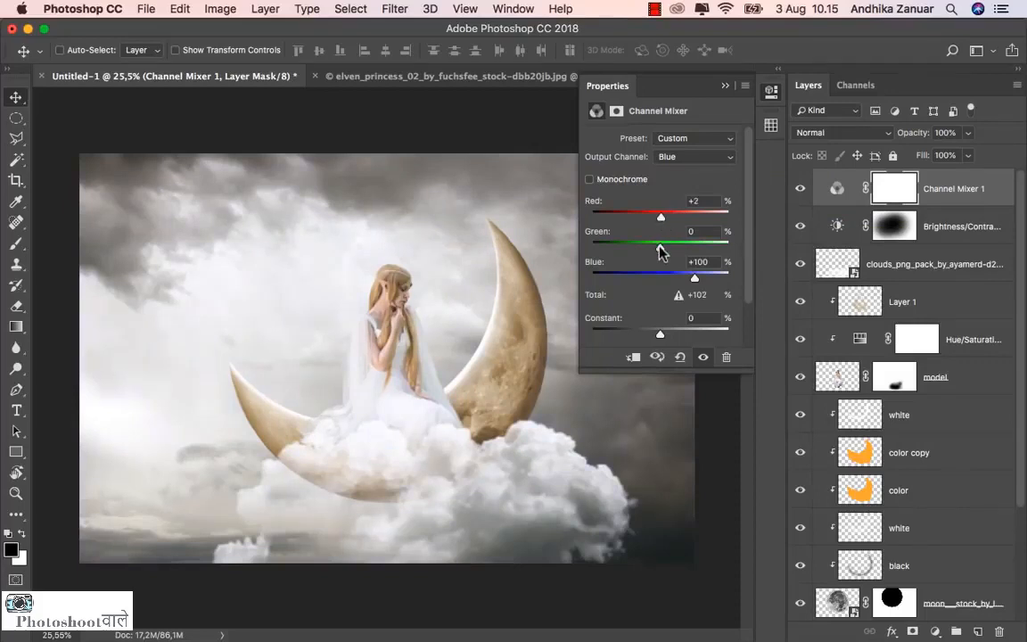
{"action": "left_click_drag", "start_coordinate": [660, 253], "coordinate": [662, 252]}
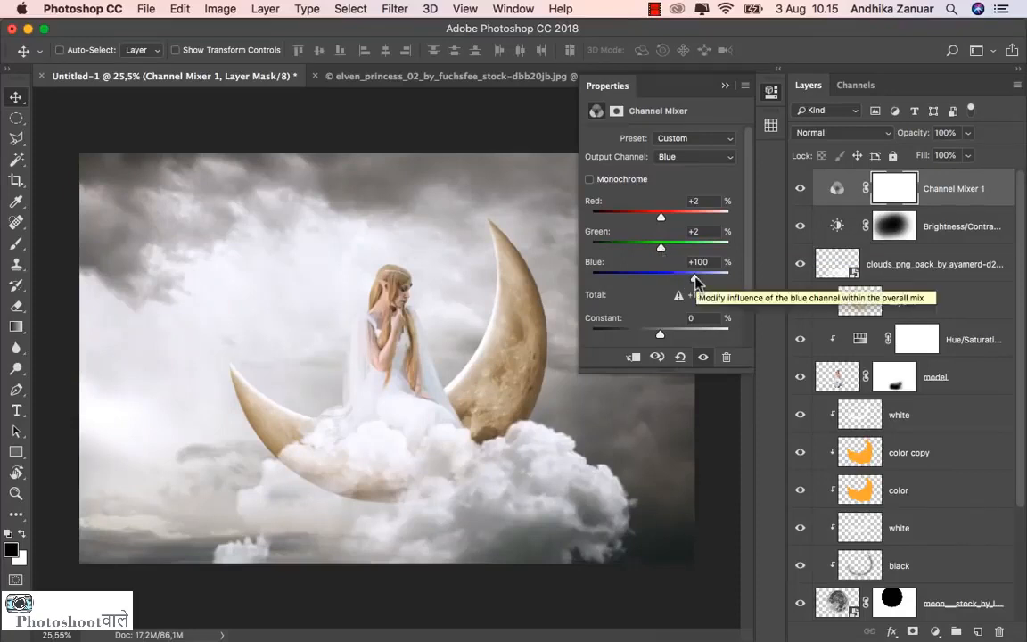
{"action": "left_click_drag", "start_coordinate": [695, 282], "coordinate": [697, 281]}
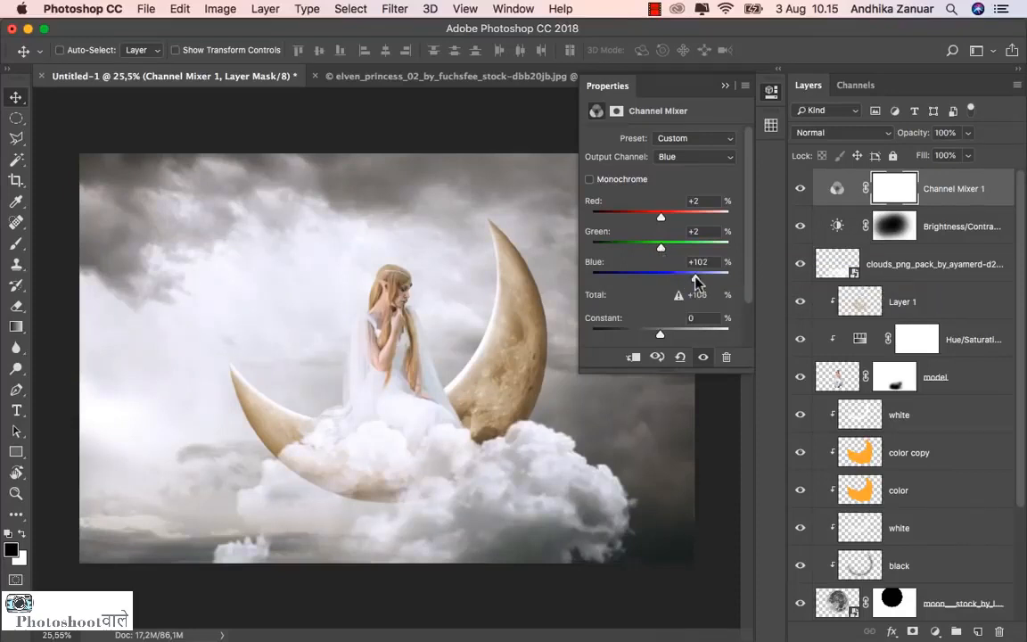
{"action": "left_click", "coordinate": [725, 87]}
{"action": "left_click", "coordinate": [799, 191]}
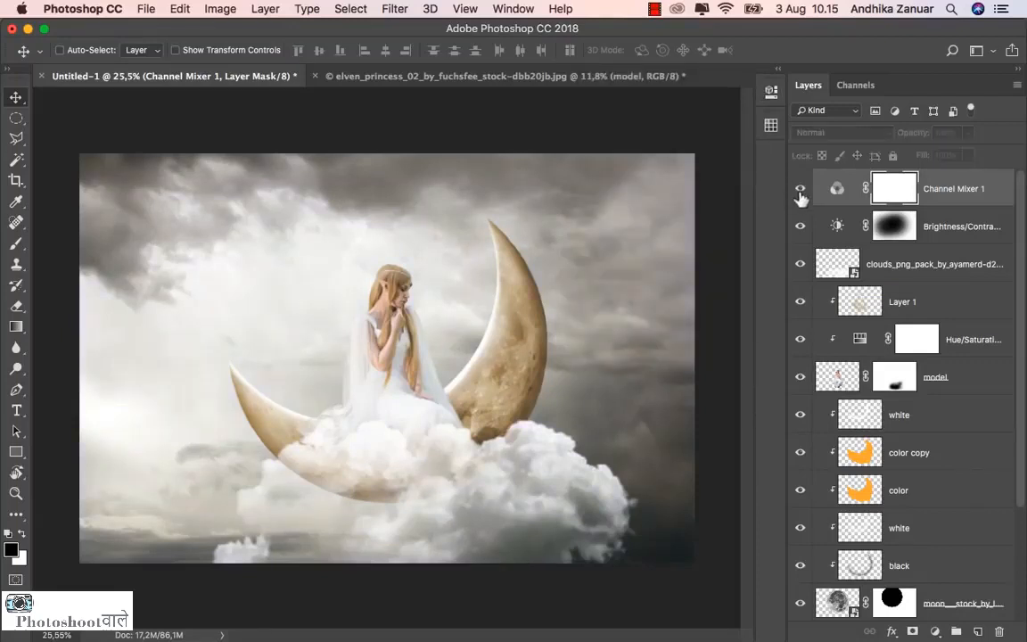
{"action": "key", "text": "super+0"}
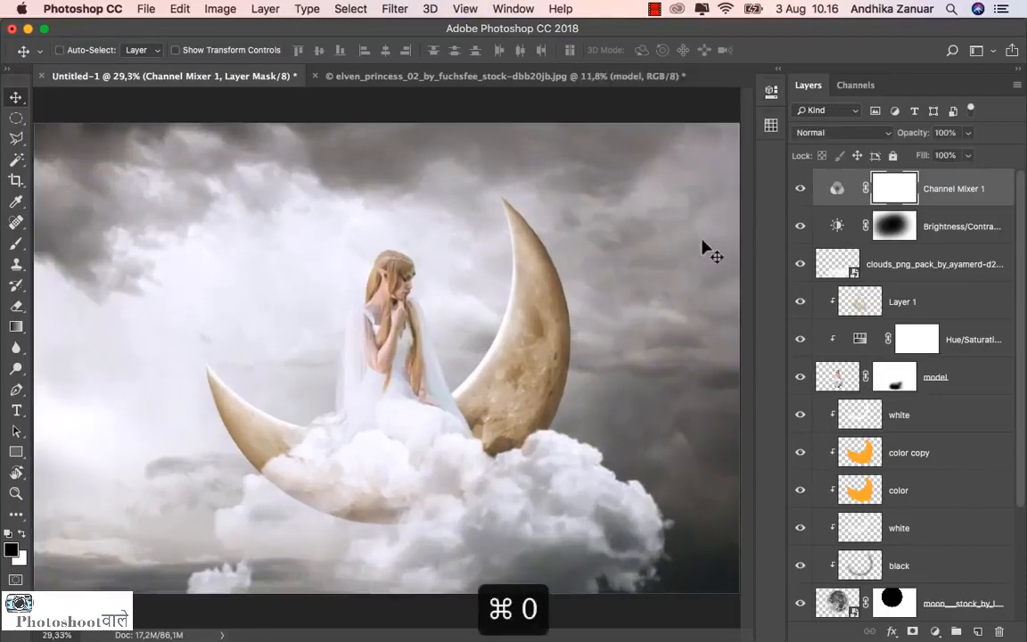